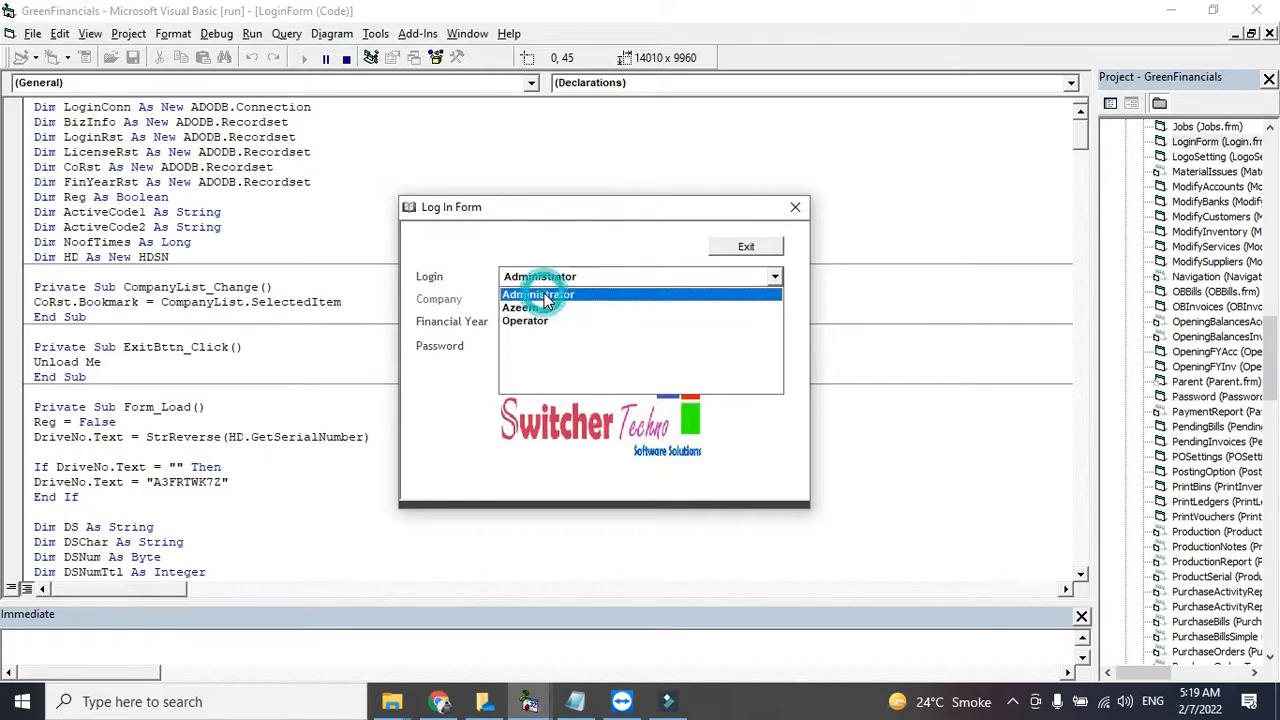
# - Log in to Green Financials as Administrator for financial year 2019-23, entering the account password
pyautogui.click(541, 300)
pyautogui.click(541, 300)
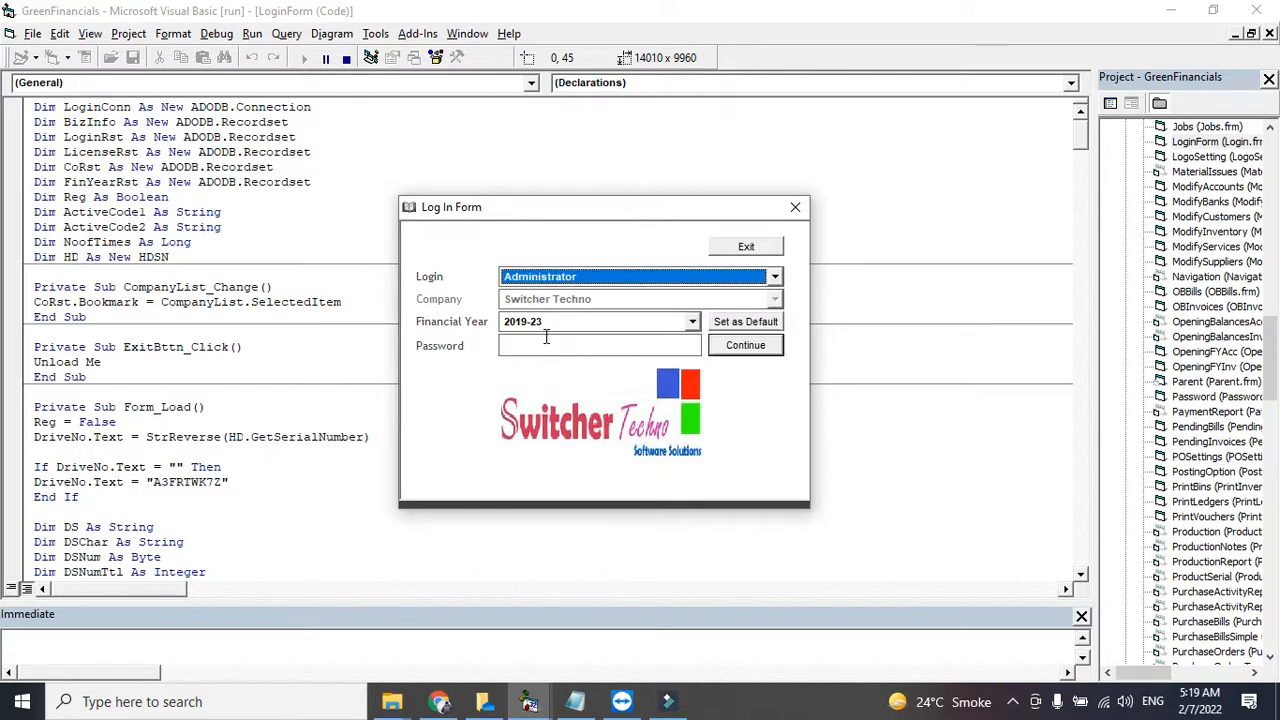
pyautogui.click(556, 342)
pyautogui.write('1234')
pyautogui.press('Return')
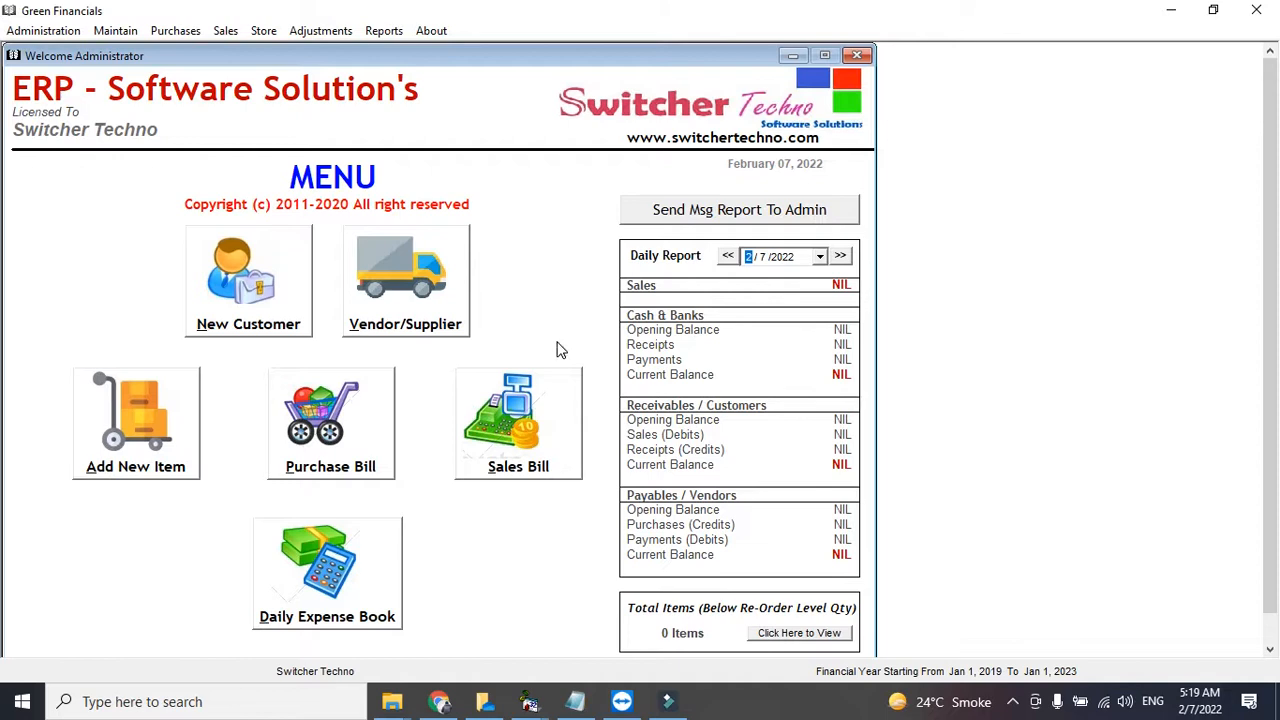
# - Browse the Maintain menu's entries, from item settings and cost valuation down to customers and sectors
pyautogui.click(116, 30)
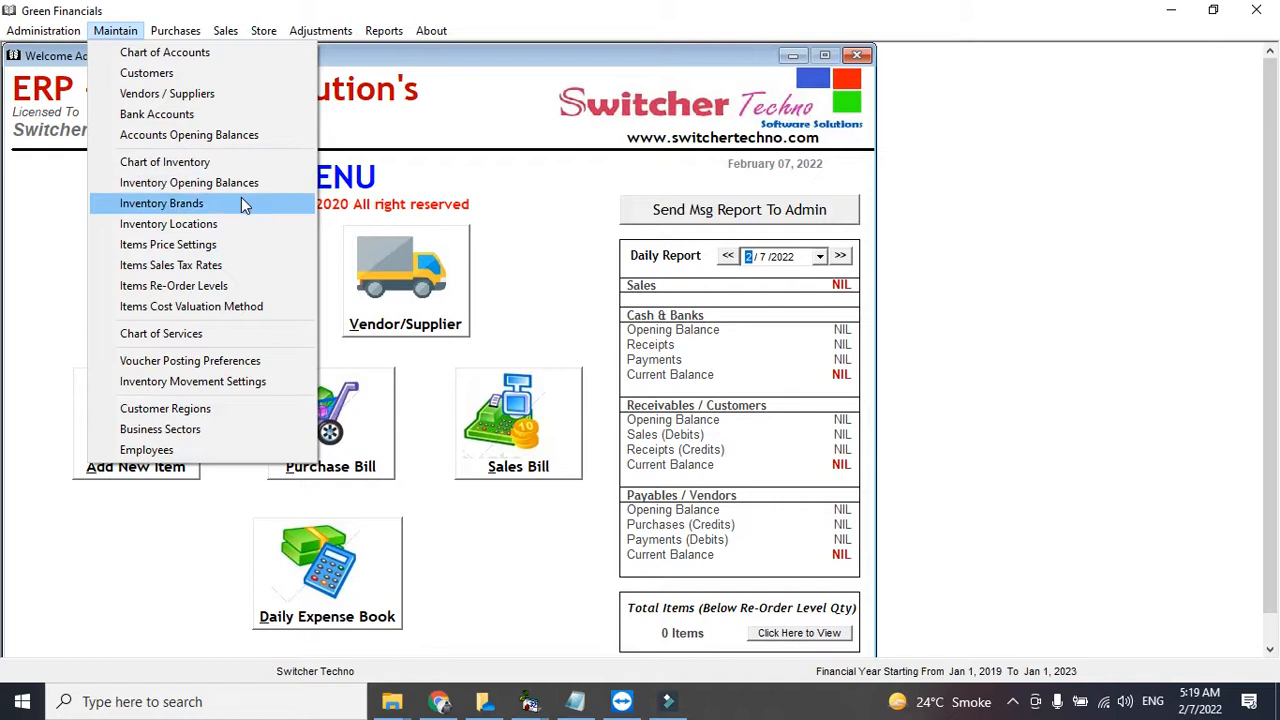
pyautogui.press('Down')
pyautogui.press('Down')
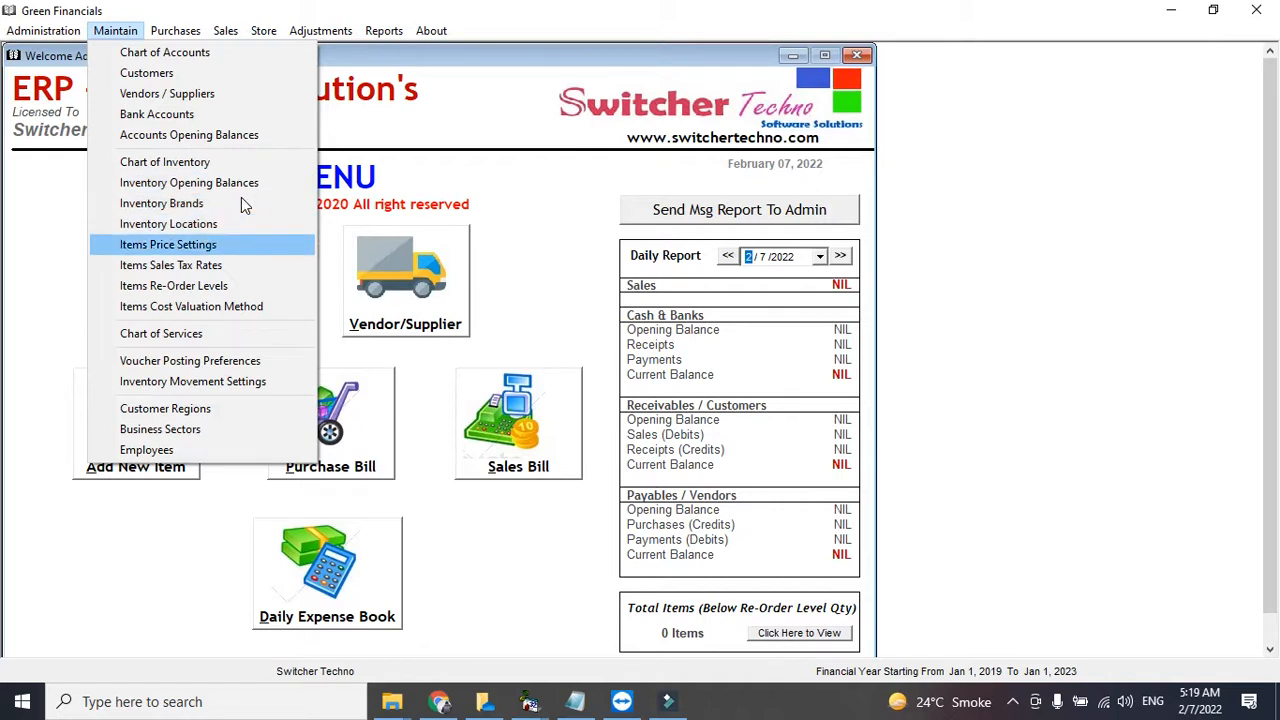
pyautogui.press('Down')
pyautogui.press('Up')
pyautogui.press('Down')
pyautogui.press('Down')
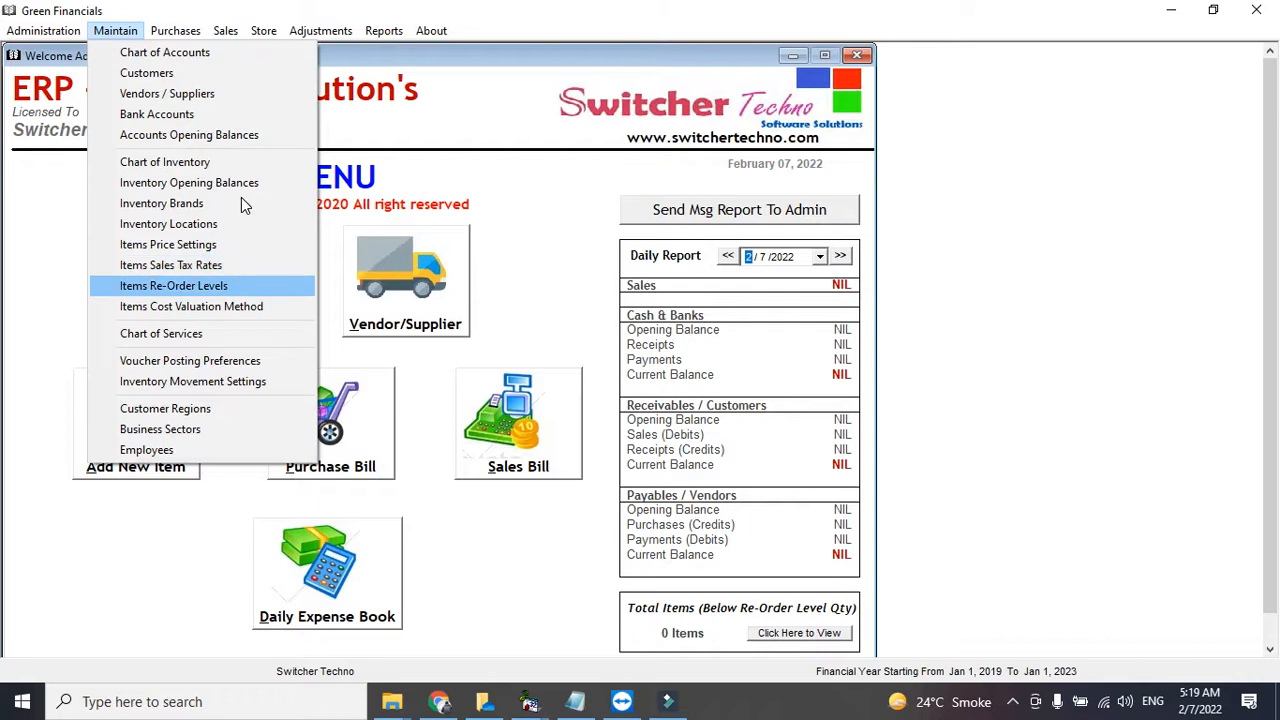
pyautogui.press('Down')
pyautogui.press('Up')
pyautogui.press('Down')
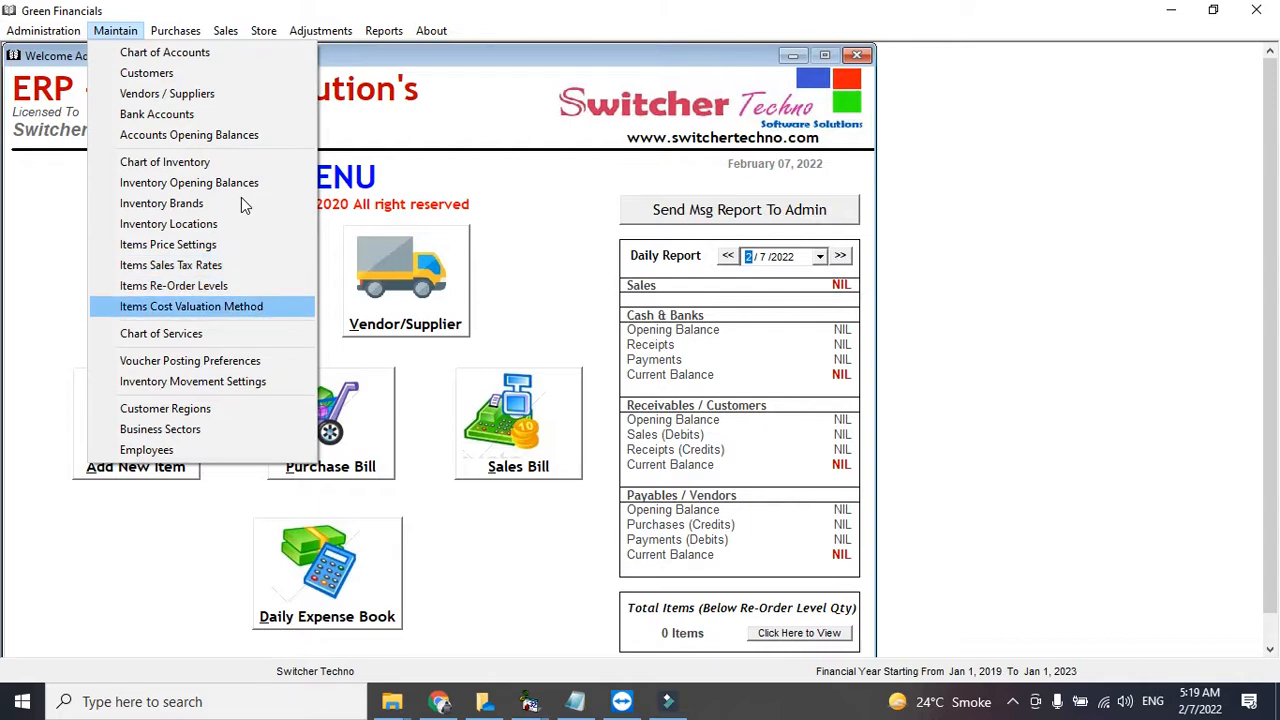
pyautogui.press('Up')
pyautogui.press('Down')
pyautogui.press('Up')
pyautogui.press('Down')
pyautogui.press('Down')
pyautogui.press('Up')
pyautogui.press('Down')
pyautogui.press('Up')
pyautogui.press('Down')
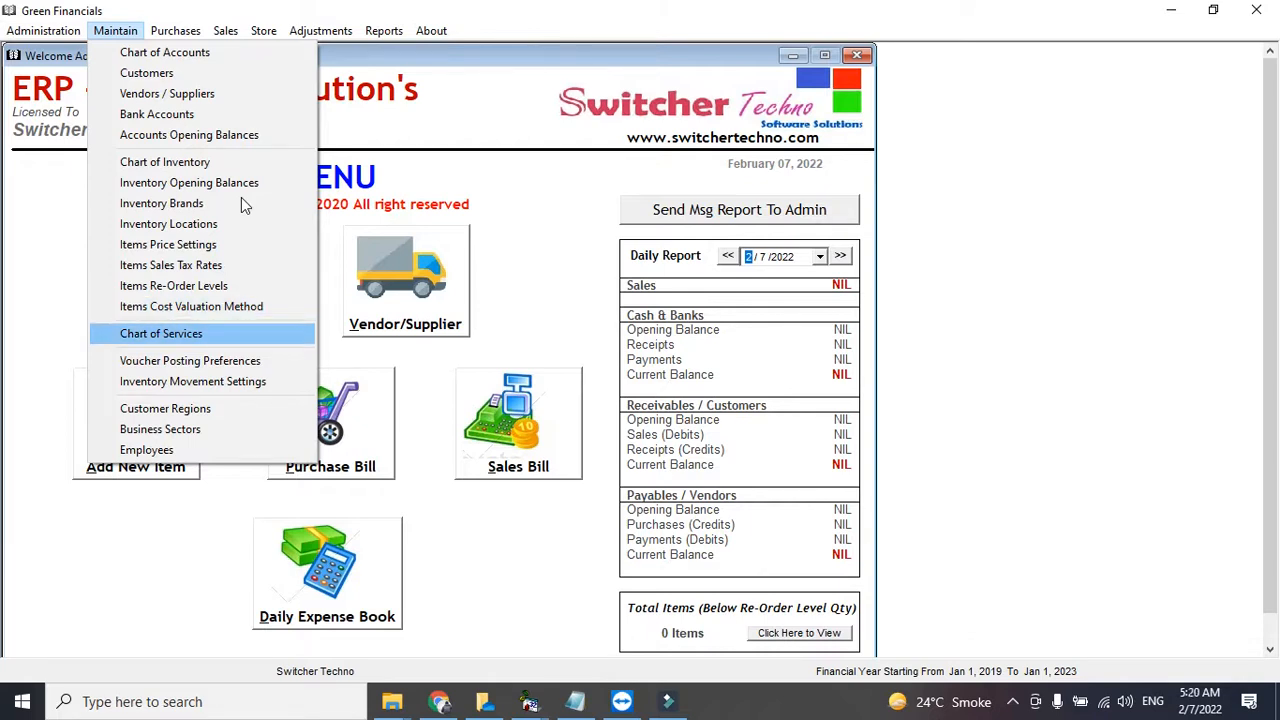
pyautogui.press('Down')
pyautogui.press('Down')
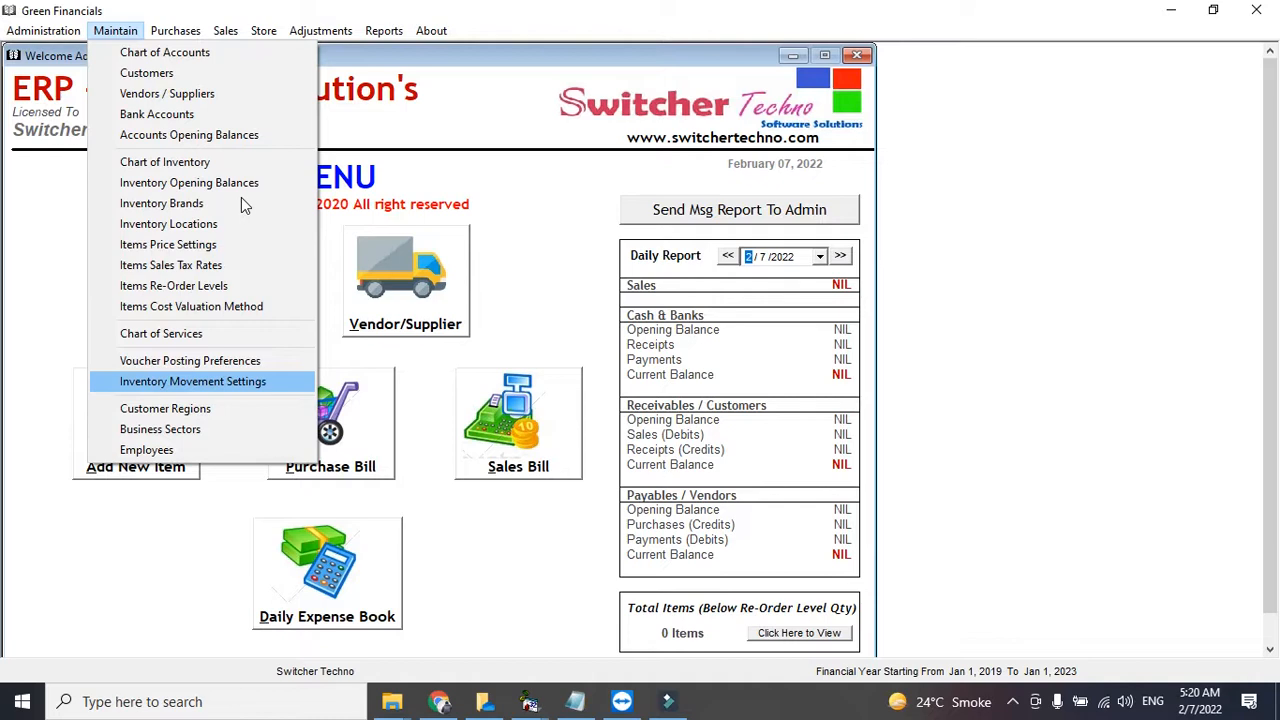
pyautogui.press('Down')
pyautogui.press('Up')
pyautogui.press('Down')
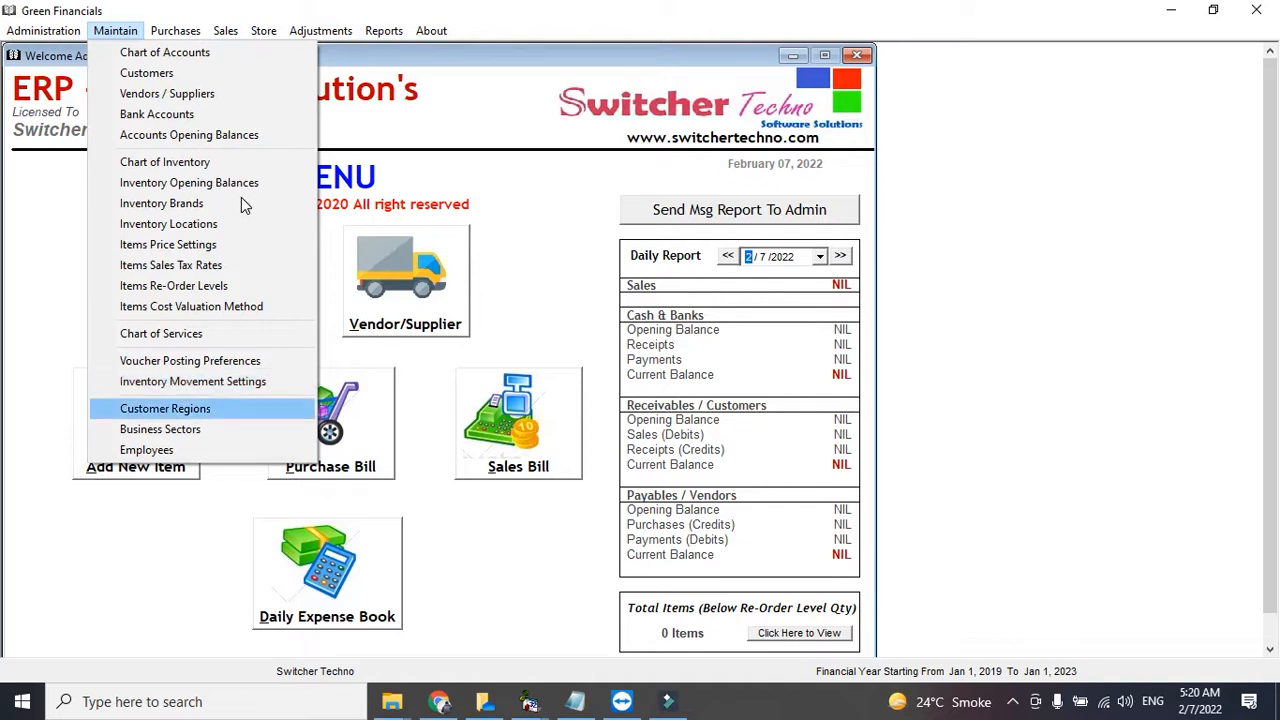
pyautogui.press('Down')
pyautogui.press('Up')
pyautogui.press('Up')
pyautogui.press('Down')
pyautogui.press('Down')
pyautogui.press('Down')
pyautogui.press('Up')
pyautogui.press('Up')
pyautogui.press('Up')
pyautogui.press('Up')
pyautogui.press('Up')
pyautogui.press('Up')
pyautogui.press('Up')
pyautogui.press('Up')
pyautogui.press('Up')
pyautogui.press('Up')
pyautogui.press('Up')
pyautogui.press('Up')
pyautogui.press('Up')
pyautogui.press('Up')
pyautogui.press('Up')
pyautogui.press('Up')
pyautogui.press('Up')
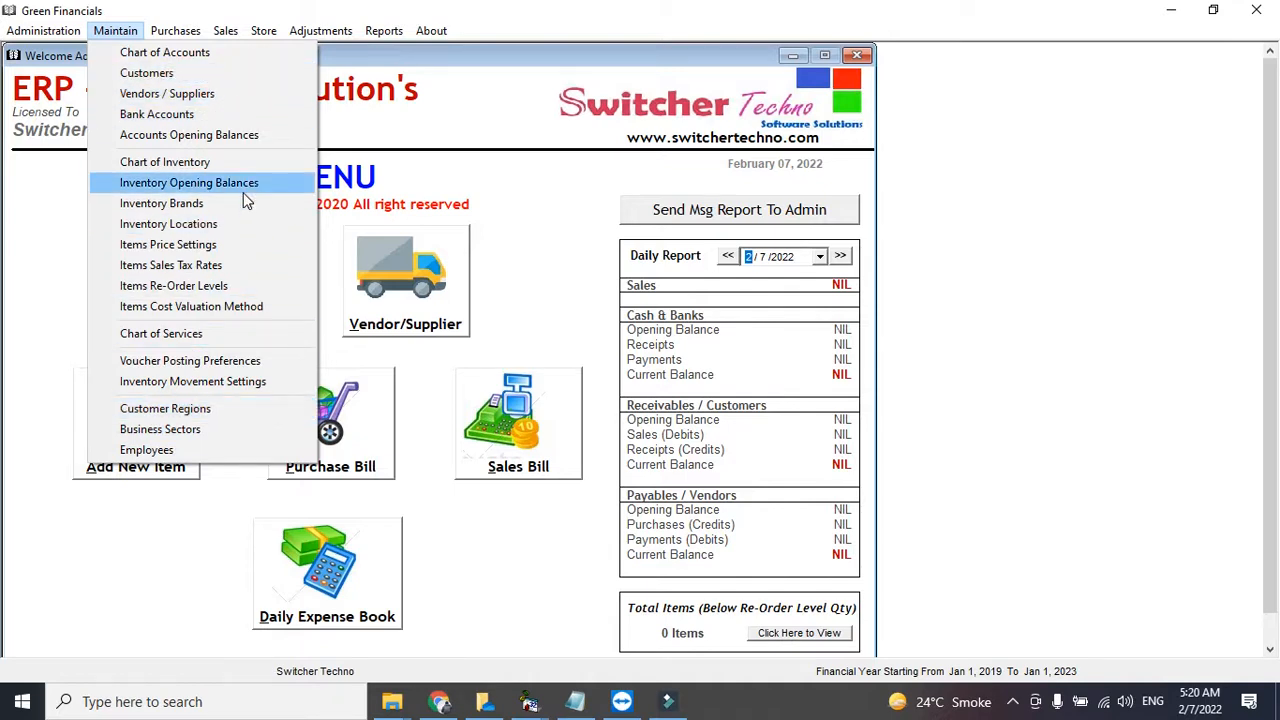
pyautogui.press('Up')
# - Open the Chart of Accounts and step through main account types from Cash to the expense types
pyautogui.press('Return')
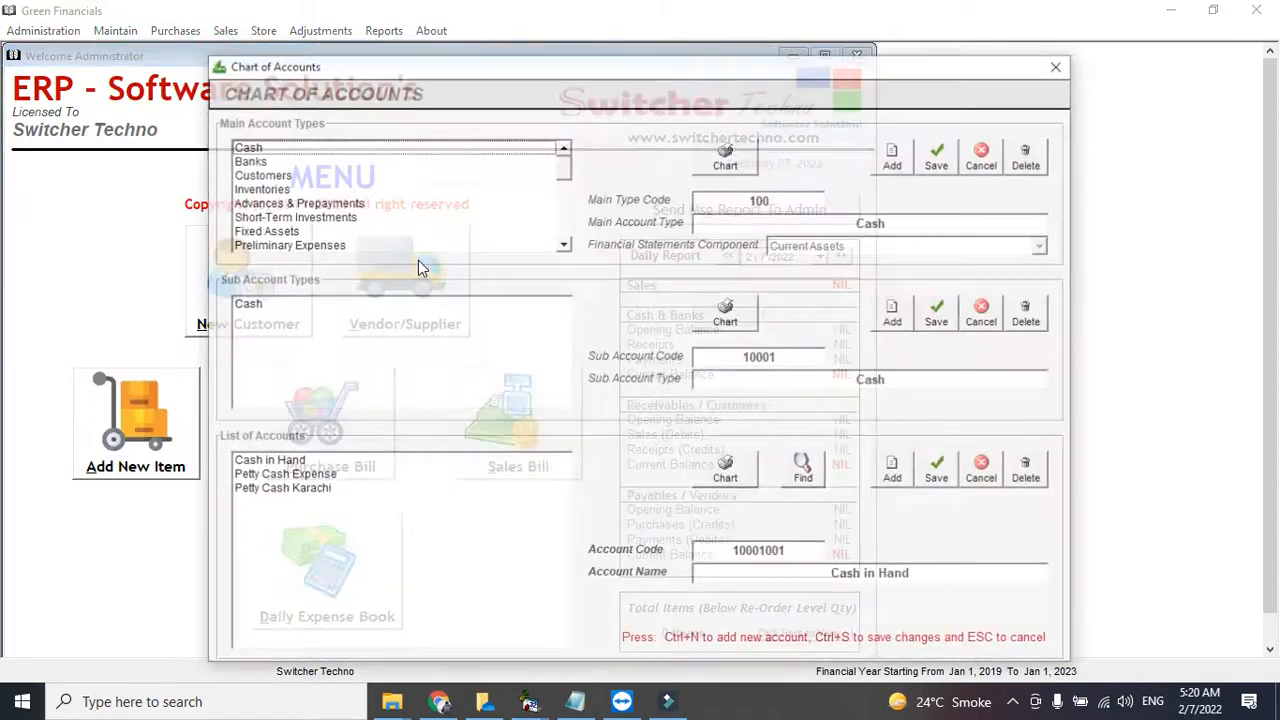
pyautogui.moveTo(438, 68); pyautogui.dragTo(314, 64)
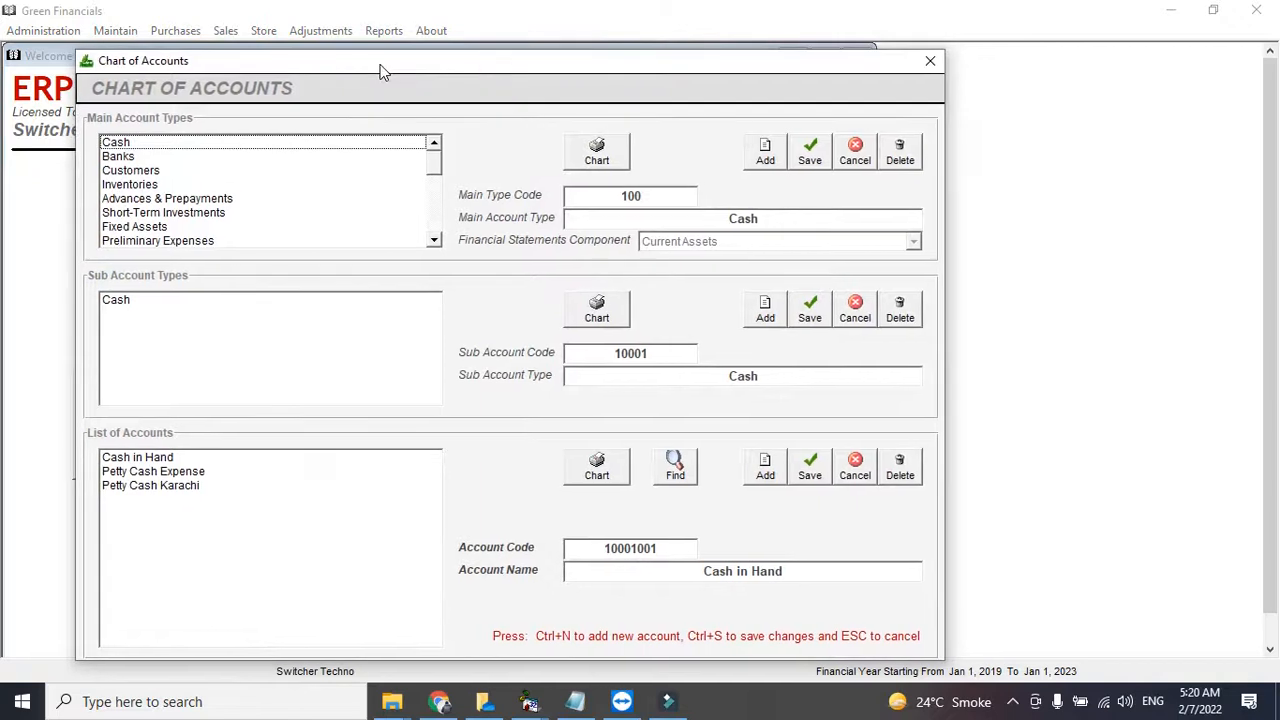
pyautogui.click(285, 150)
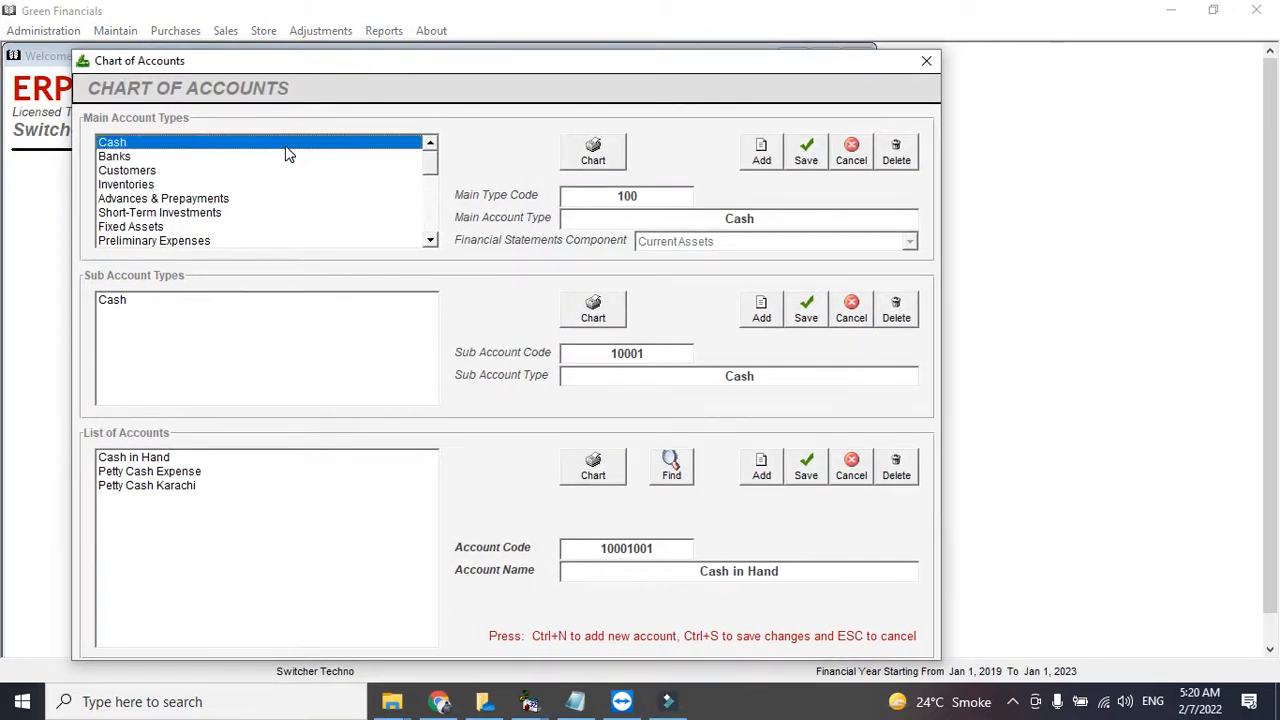
pyautogui.press('Down')
pyautogui.press('Down')
pyautogui.press('Down')
pyautogui.press('Down')
pyautogui.press('Down')
pyautogui.press('Down')
pyautogui.press('Down')
pyautogui.press('Down')
pyautogui.press('Down')
pyautogui.press('Down')
pyautogui.press('Down')
pyautogui.press('Up')
pyautogui.press('Down')
pyautogui.press('Up')
pyautogui.press('Down')
pyautogui.press('Down')
pyautogui.press('Down')
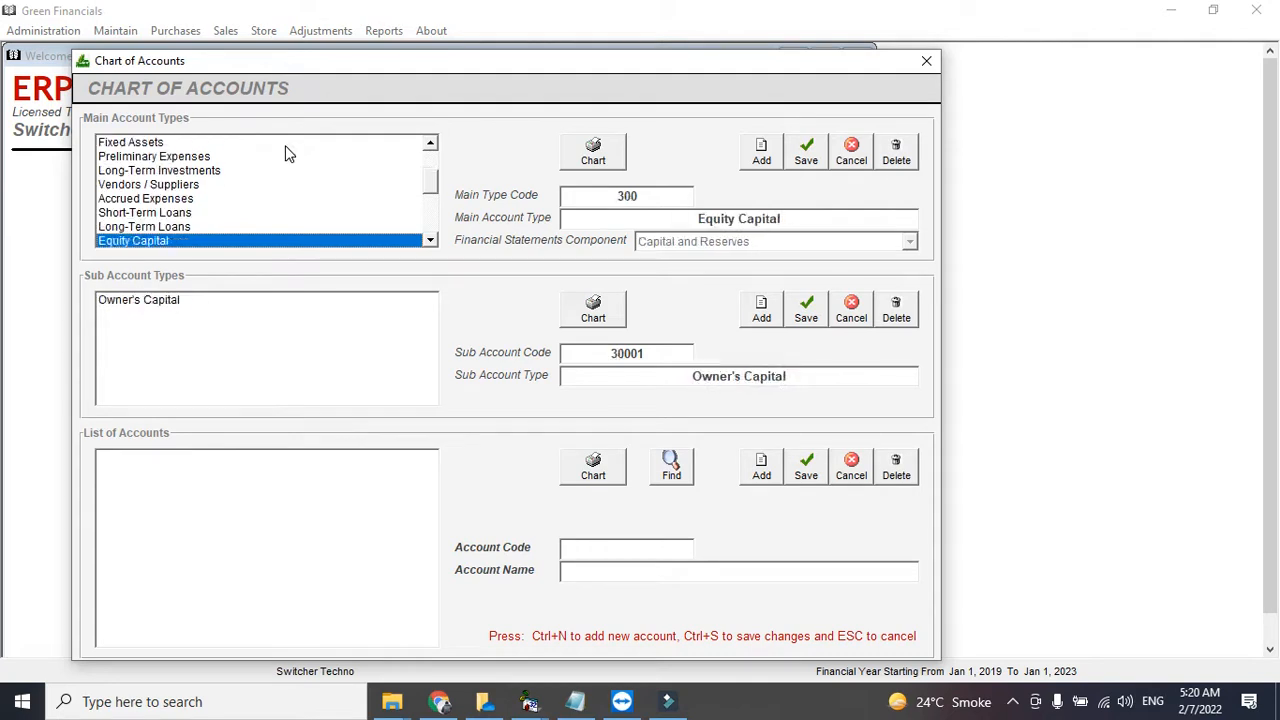
pyautogui.press('Down')
pyautogui.press('Down')
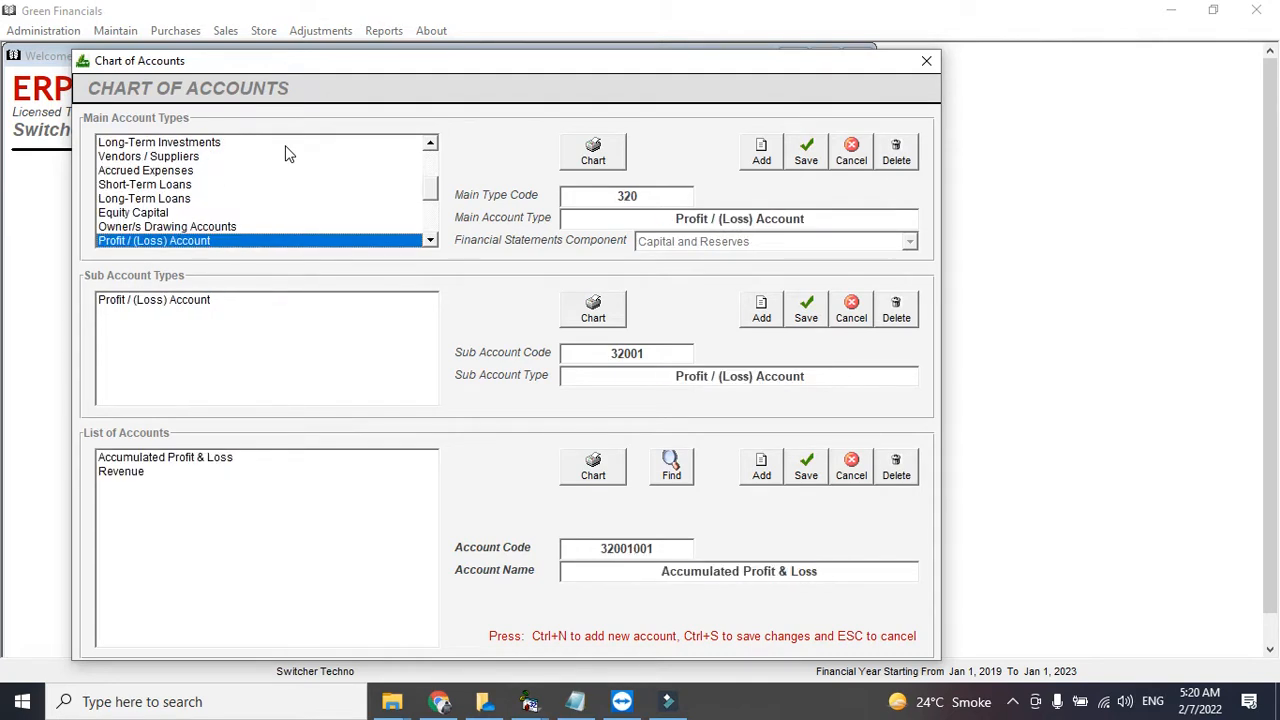
pyautogui.press('Down')
pyautogui.press('Down')
pyautogui.press('Up')
pyautogui.press('Down')
pyautogui.press('Down')
pyautogui.press('Down')
pyautogui.press('Down')
pyautogui.press('Down')
pyautogui.press('Down')
pyautogui.press('Down')
pyautogui.press('Down')
pyautogui.press('Down')
# - Review expense sub-accounts (Labour Wags, Vehicel Expense, Home Expense, SALARY ACCOUNT, Payroll Expense), then close the chart
pyautogui.click(220, 314)
pyautogui.click(213, 301)
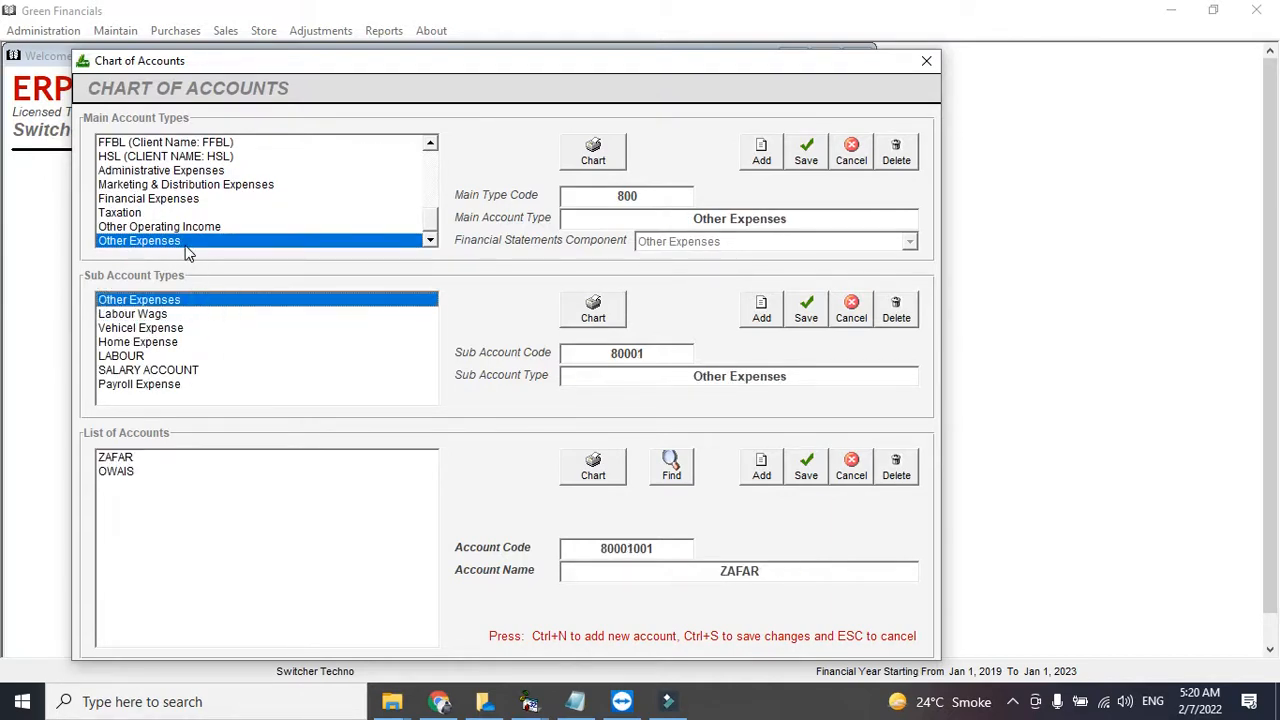
pyautogui.click(197, 476)
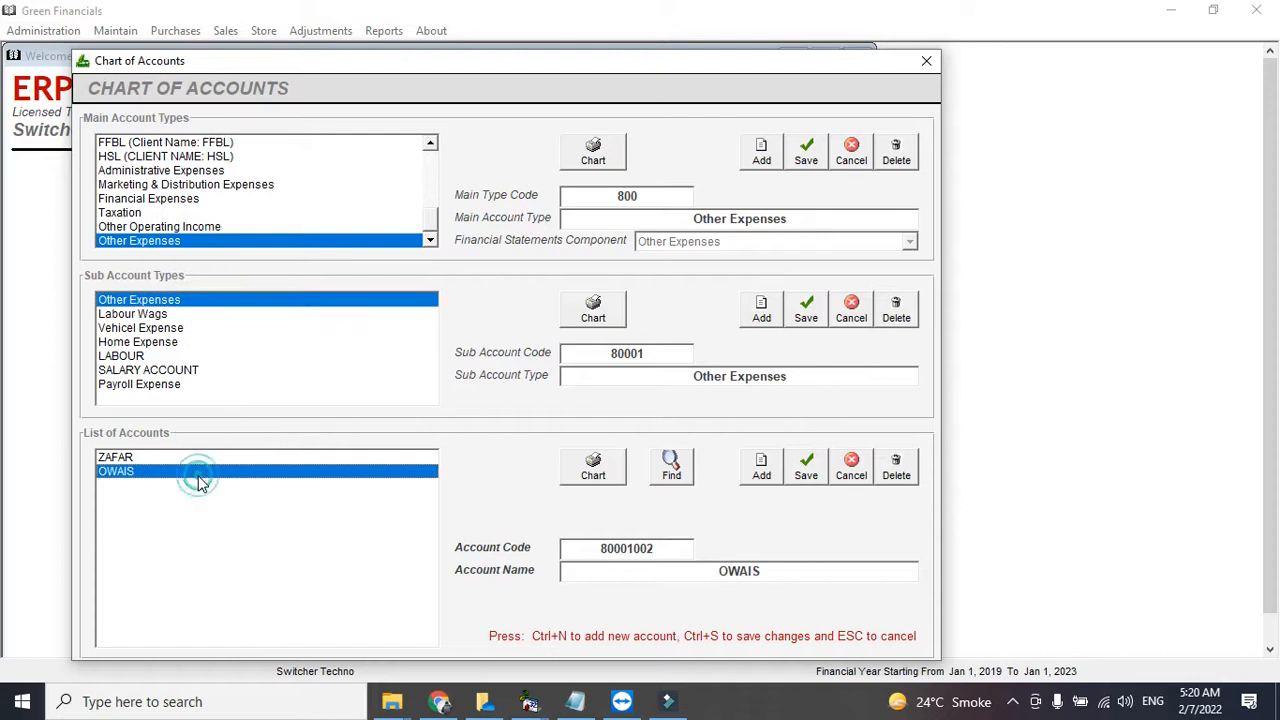
pyautogui.click(165, 315)
pyautogui.click(161, 328)
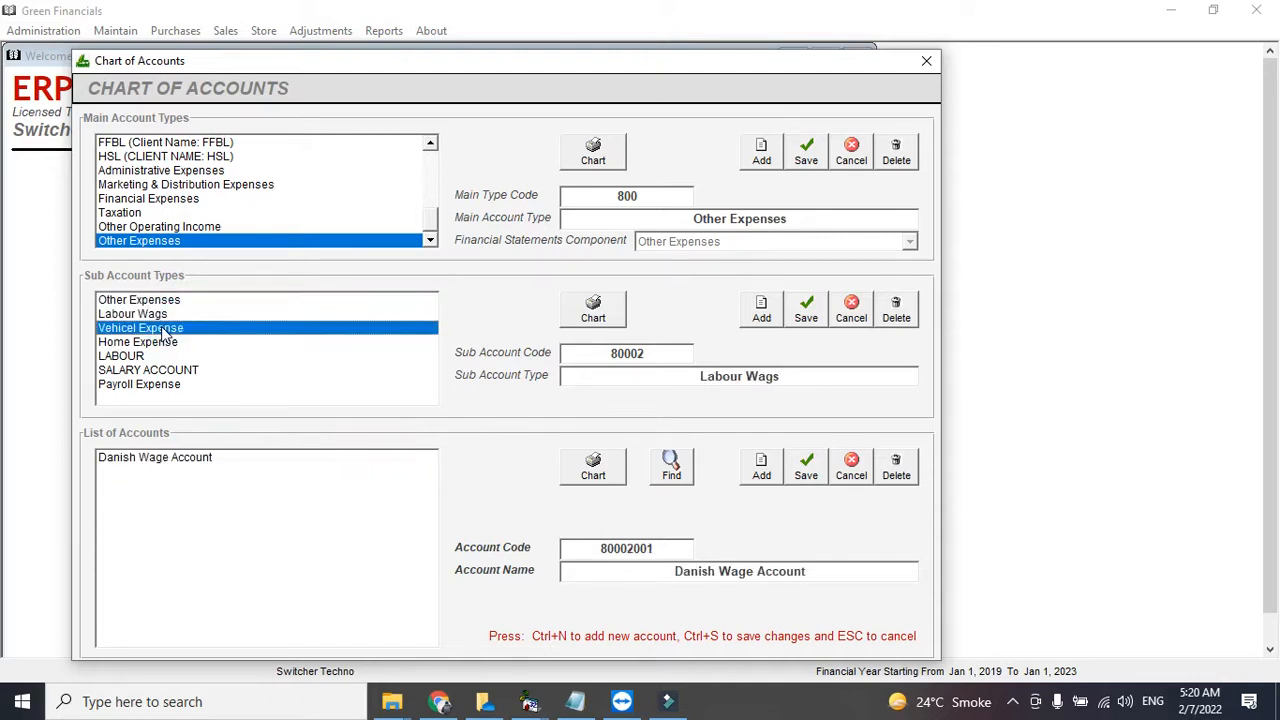
pyautogui.click(172, 342)
pyautogui.click(184, 370)
pyautogui.click(190, 386)
pyautogui.click(175, 370)
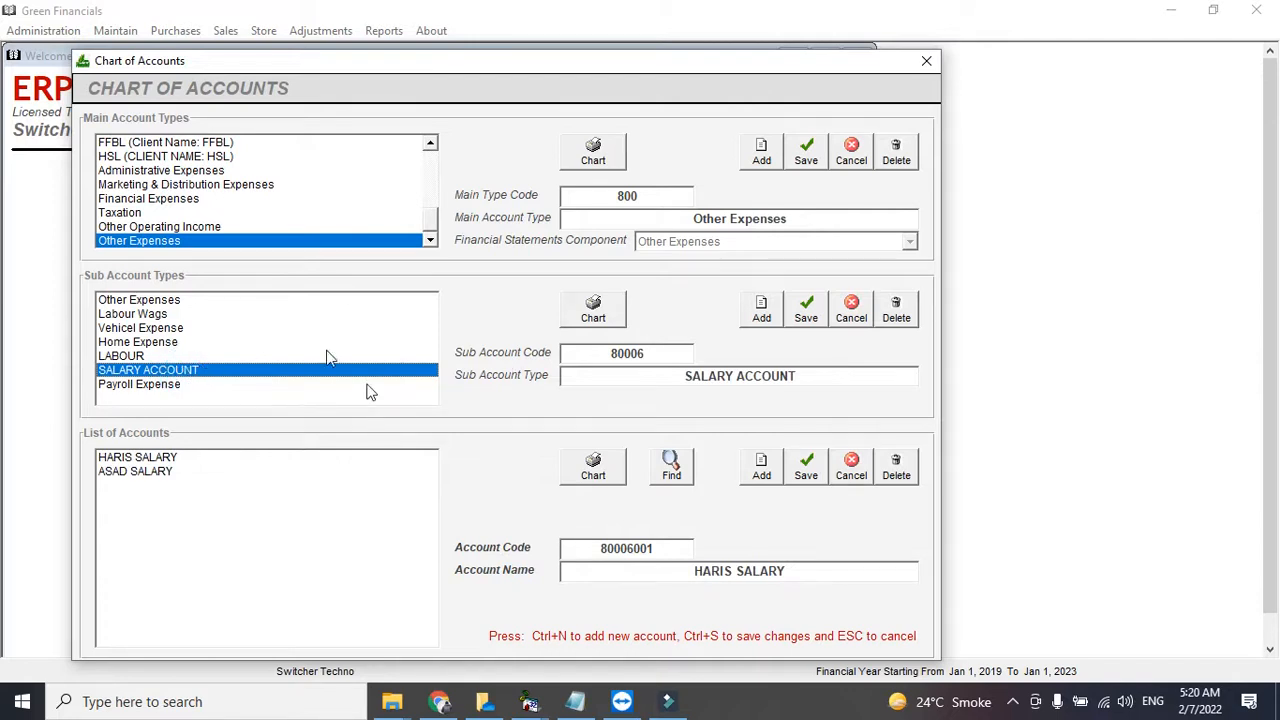
pyautogui.click(926, 61)
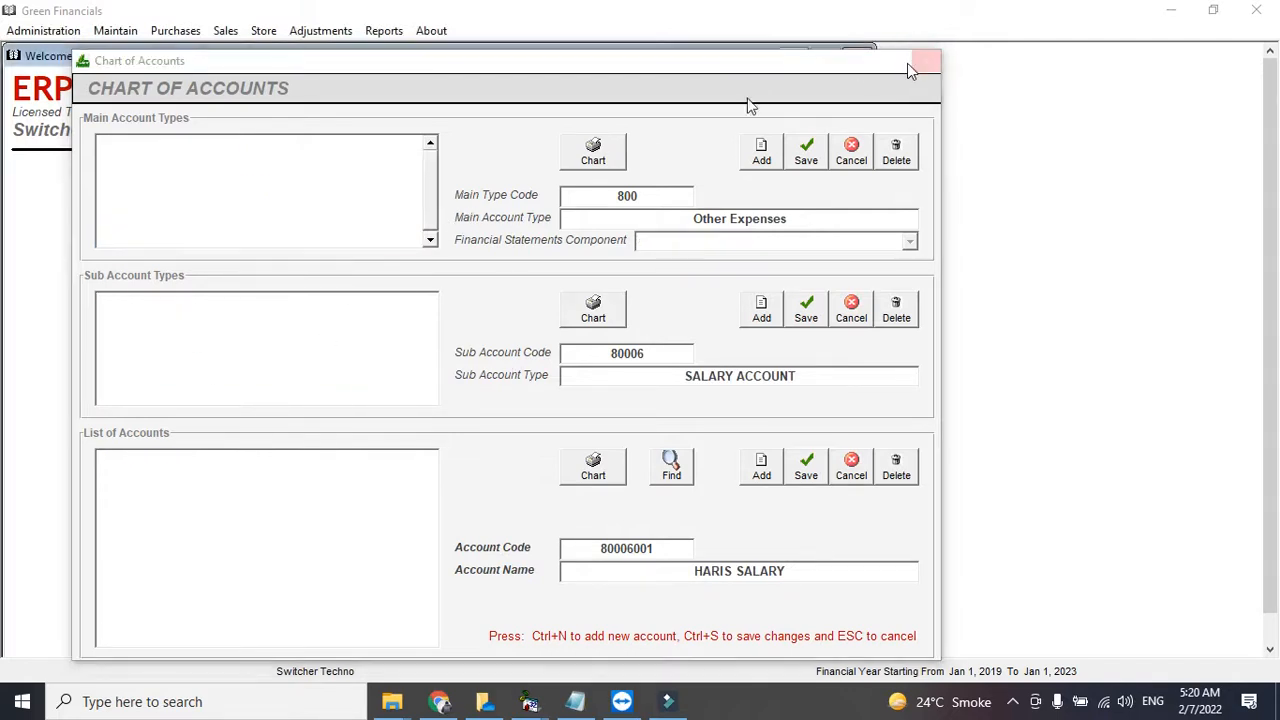
pyautogui.click(250, 292)
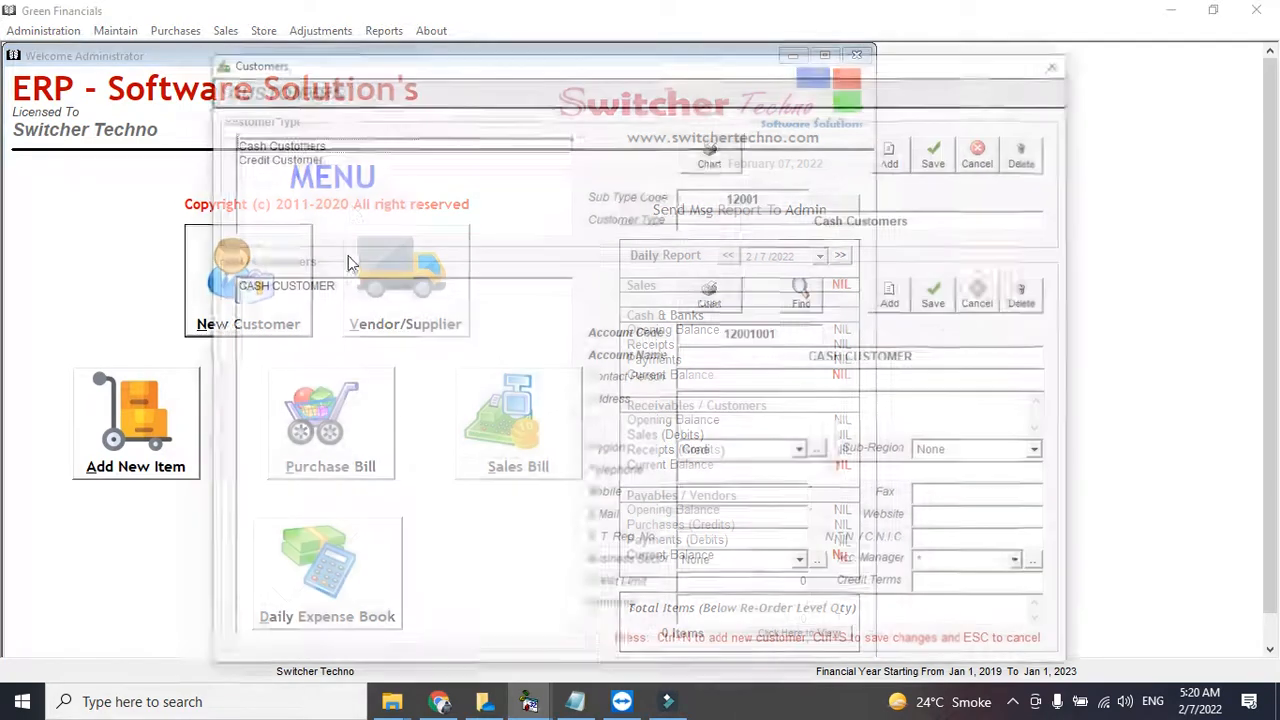
# - Start a new credit customer named AFZAL PVT LMT
pyautogui.click(352, 210)
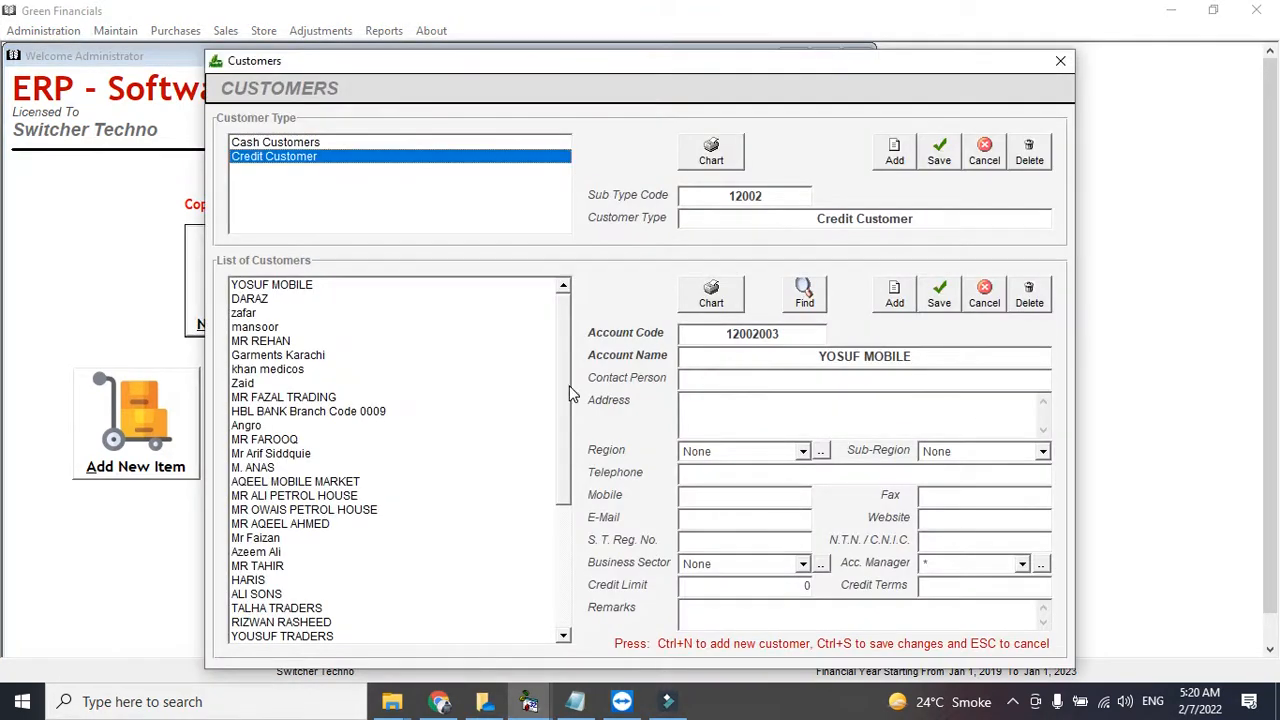
pyautogui.scroll(-5, 556, 514)
pyautogui.click(894, 298)
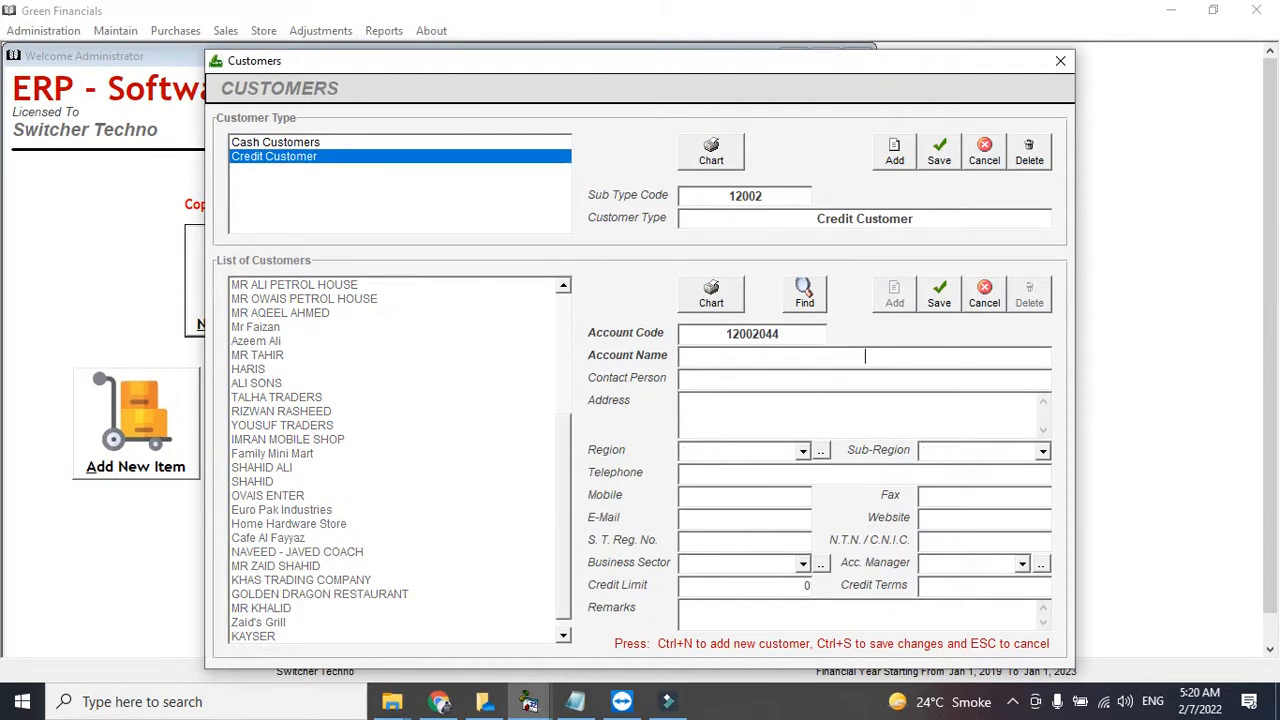
pyautogui.write('AFZAL PVT LMT')
# - Set region karachi, sub-region dha and business sector None, then save the customer
pyautogui.press('Tab')
pyautogui.press('Tab')
pyautogui.press('Down')
pyautogui.press('Down')
pyautogui.press('Down')
pyautogui.press('Tab')
pyautogui.press('Down')
pyautogui.press('Down')
pyautogui.press('Up')
pyautogui.press('Tab')
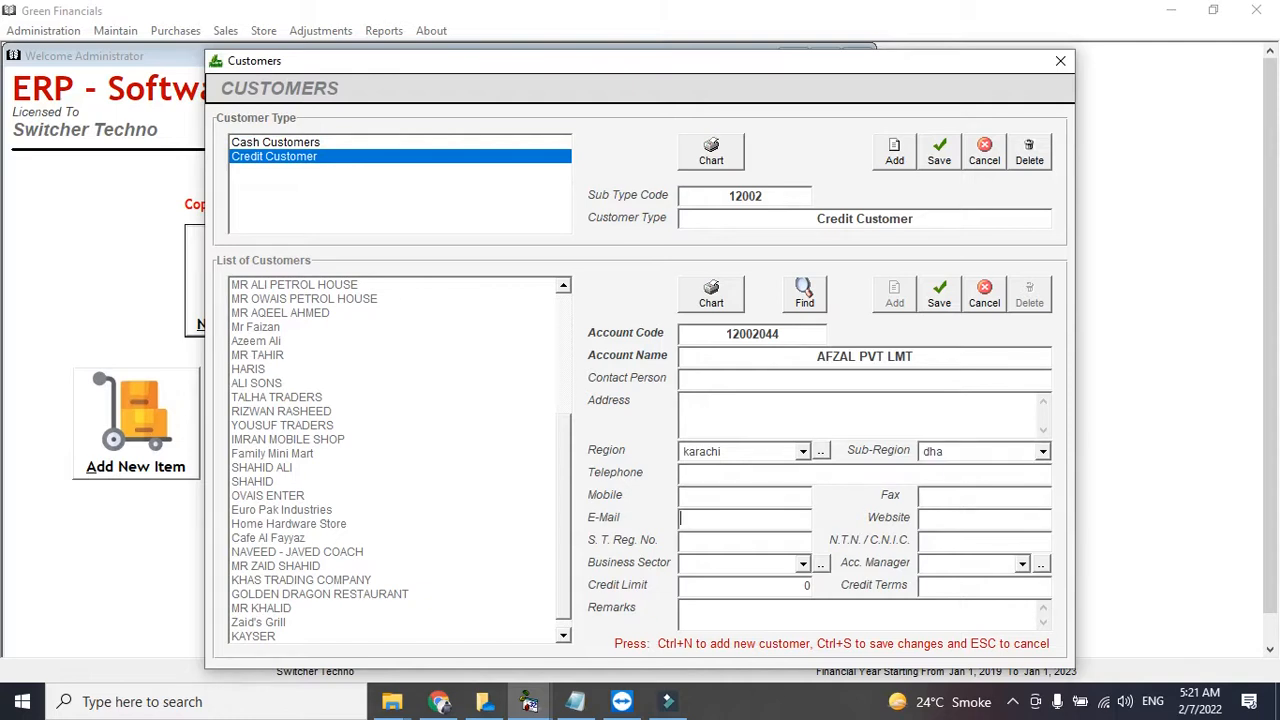
pyautogui.press('Tab')
pyautogui.press('Down')
pyautogui.press('Tab')
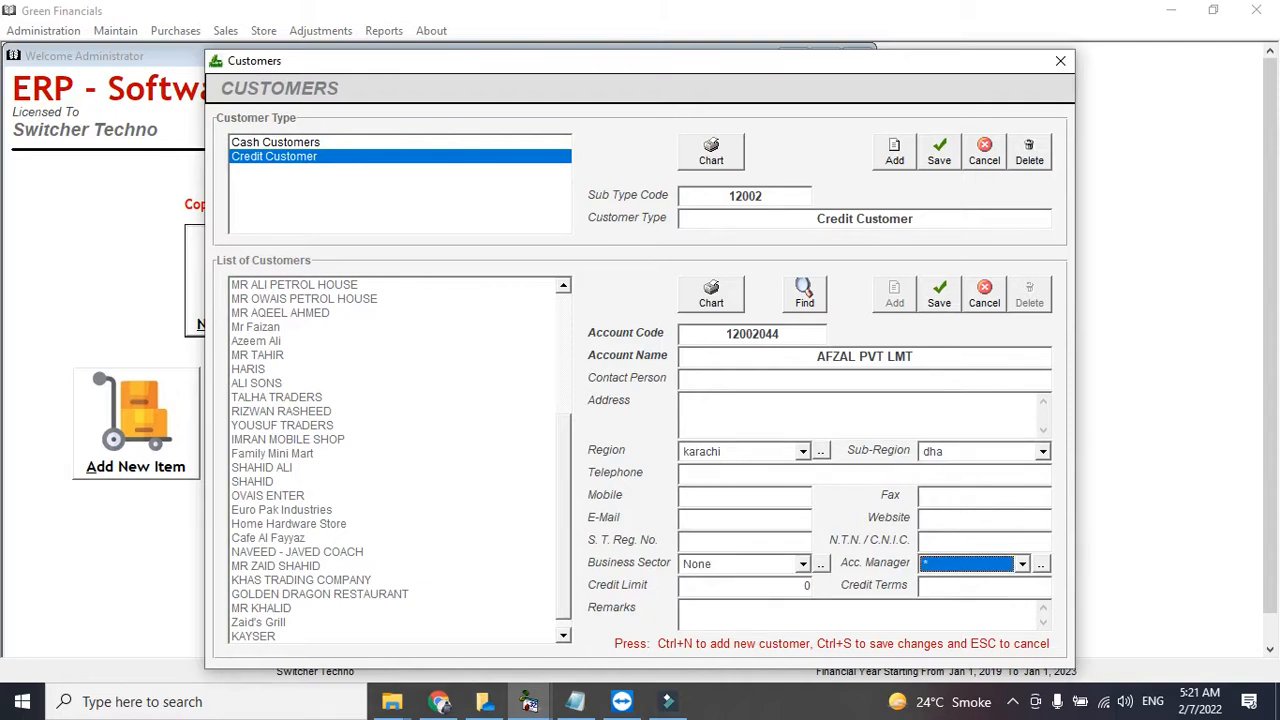
pyautogui.click(794, 582)
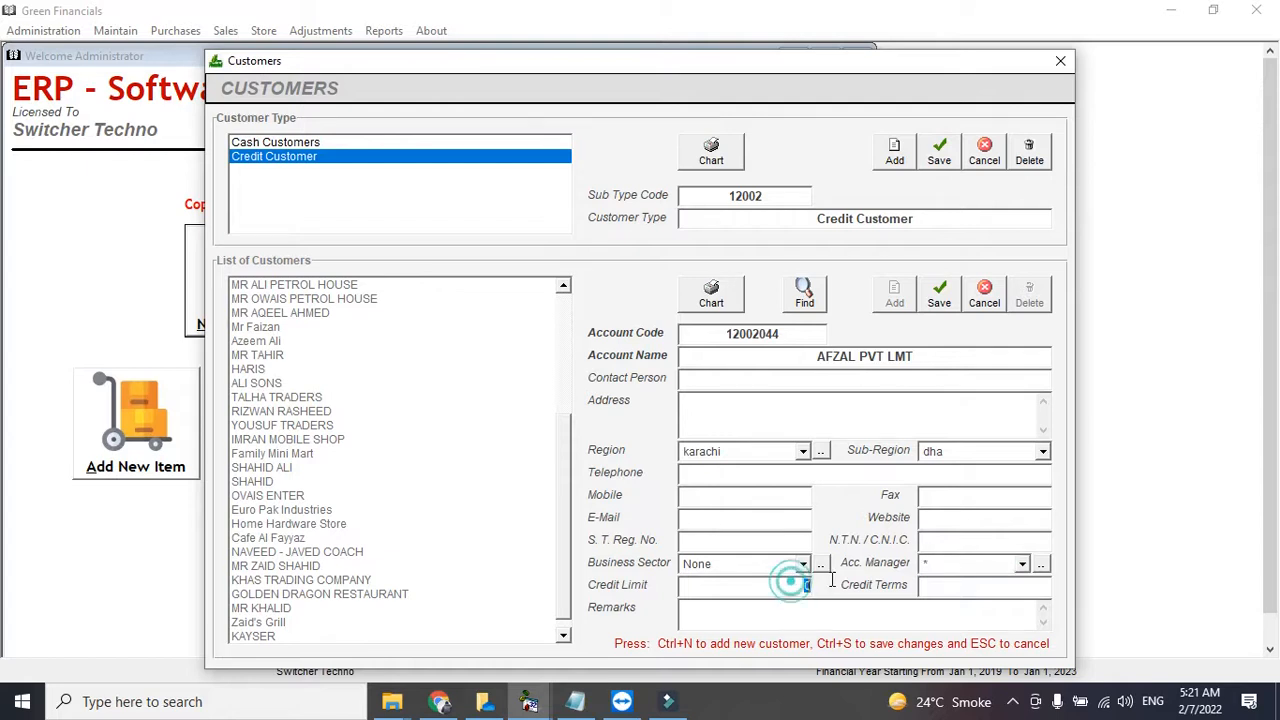
pyautogui.click(936, 294)
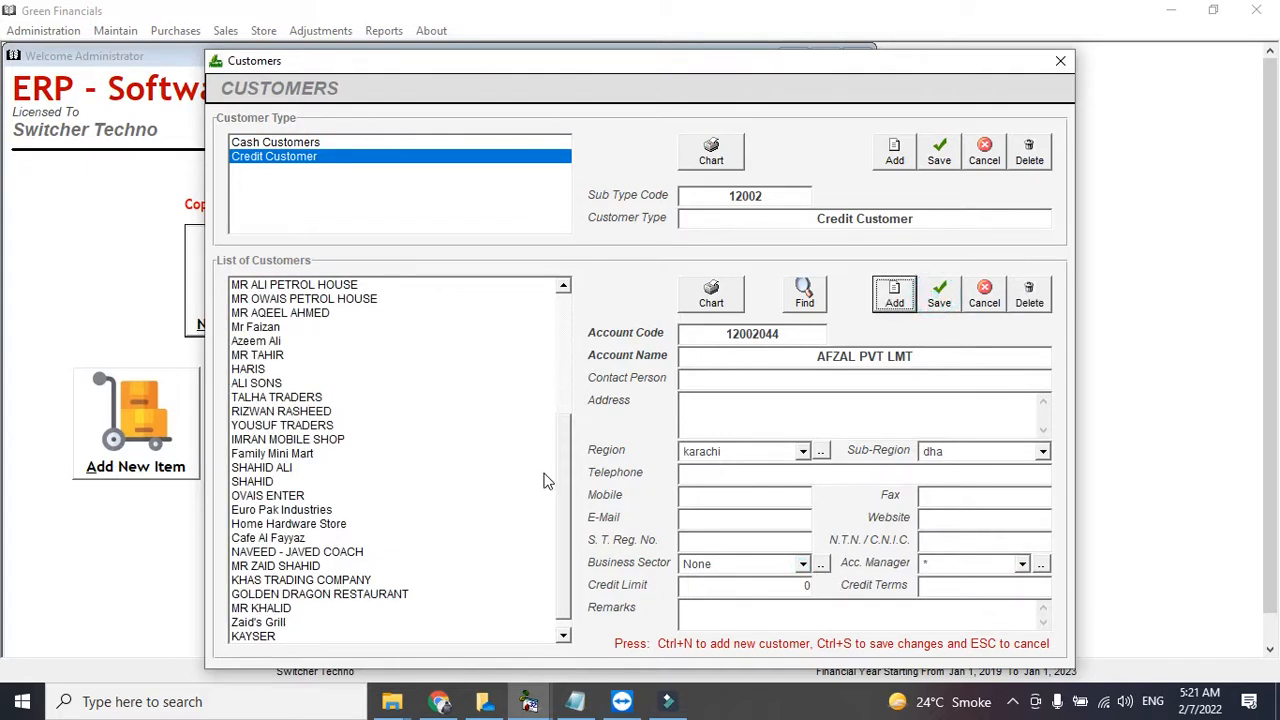
# - Select AFZAL PVT LMT in the customer list and close the Customers window
pyautogui.scroll(-1, 560, 485)
pyautogui.click(357, 636)
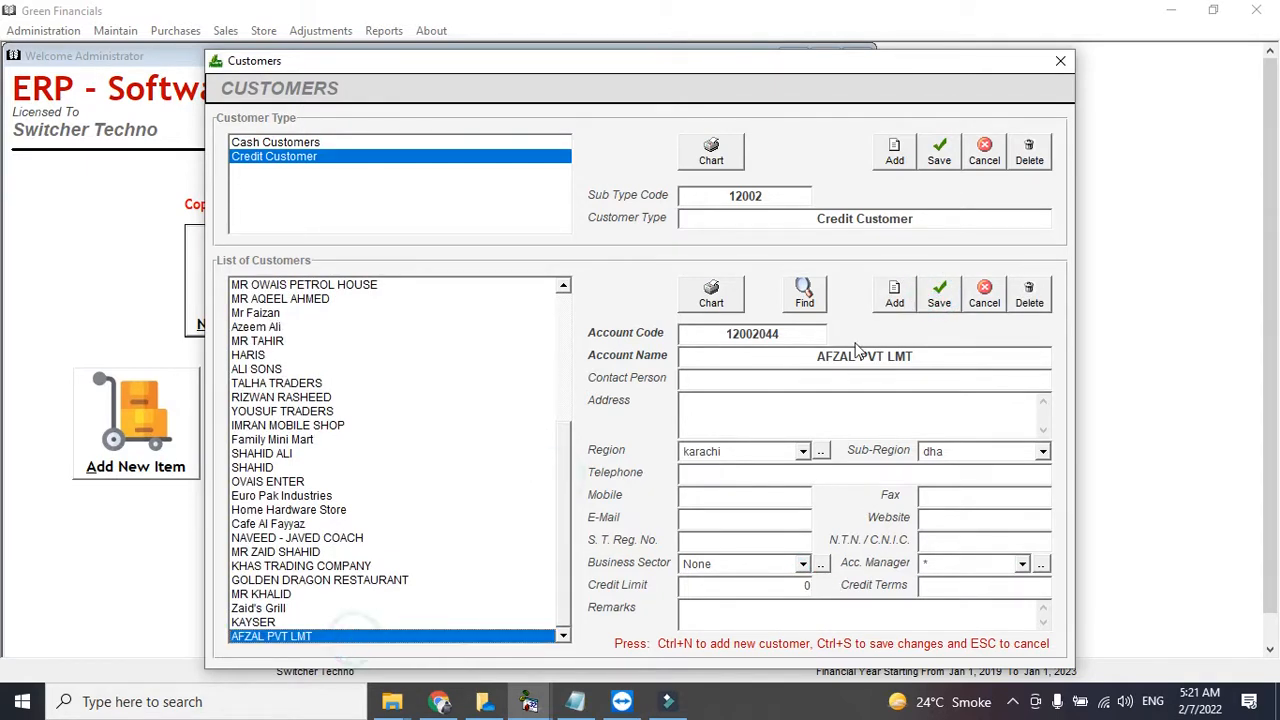
pyautogui.click(906, 296)
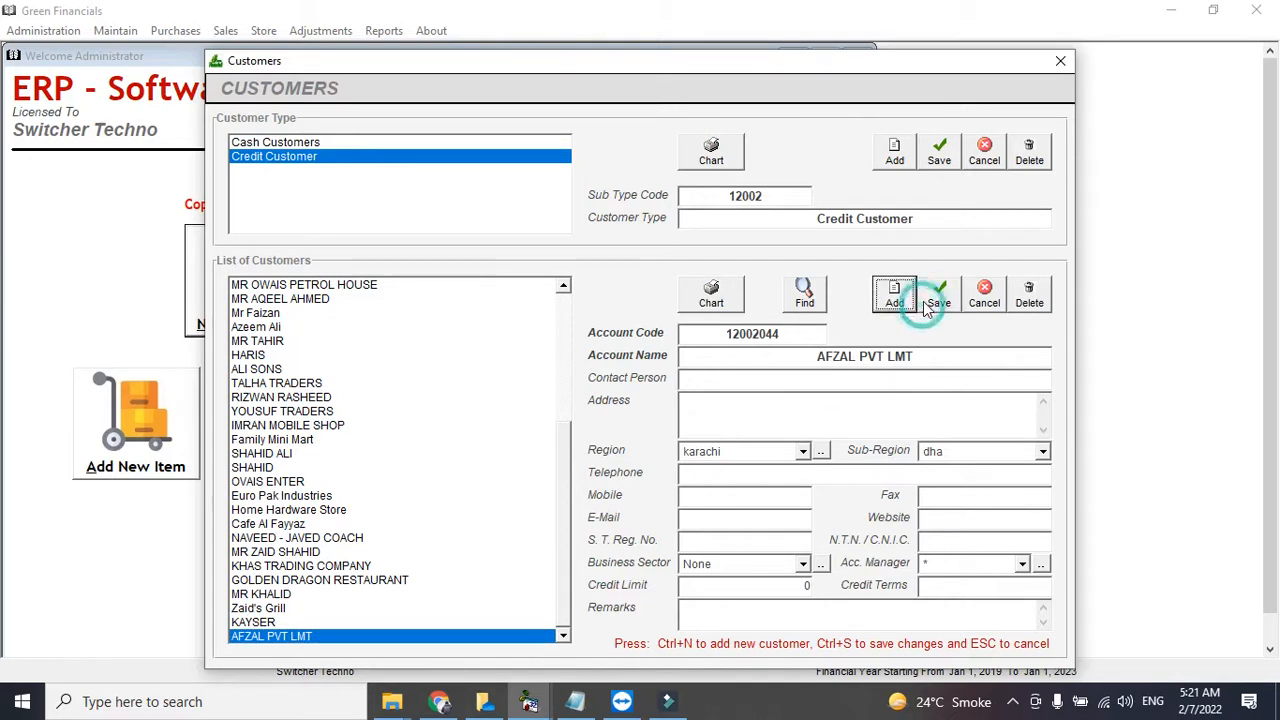
pyautogui.click(564, 346)
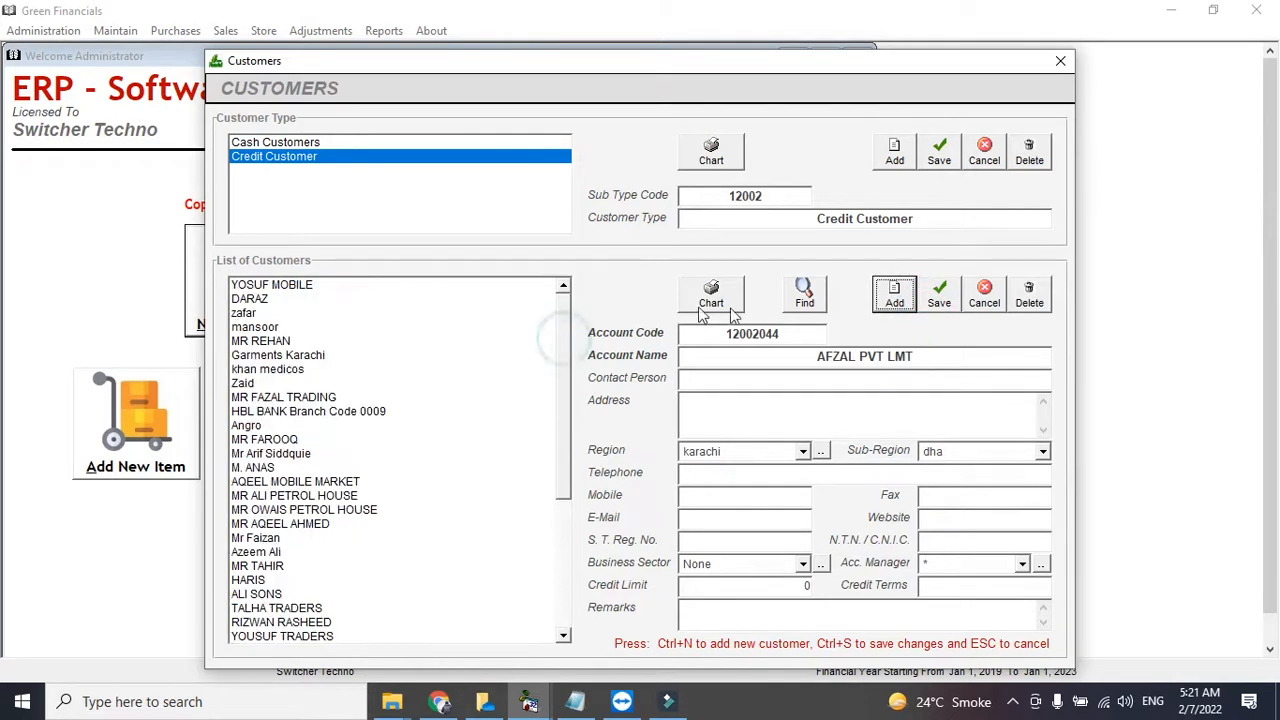
pyautogui.click(1066, 63)
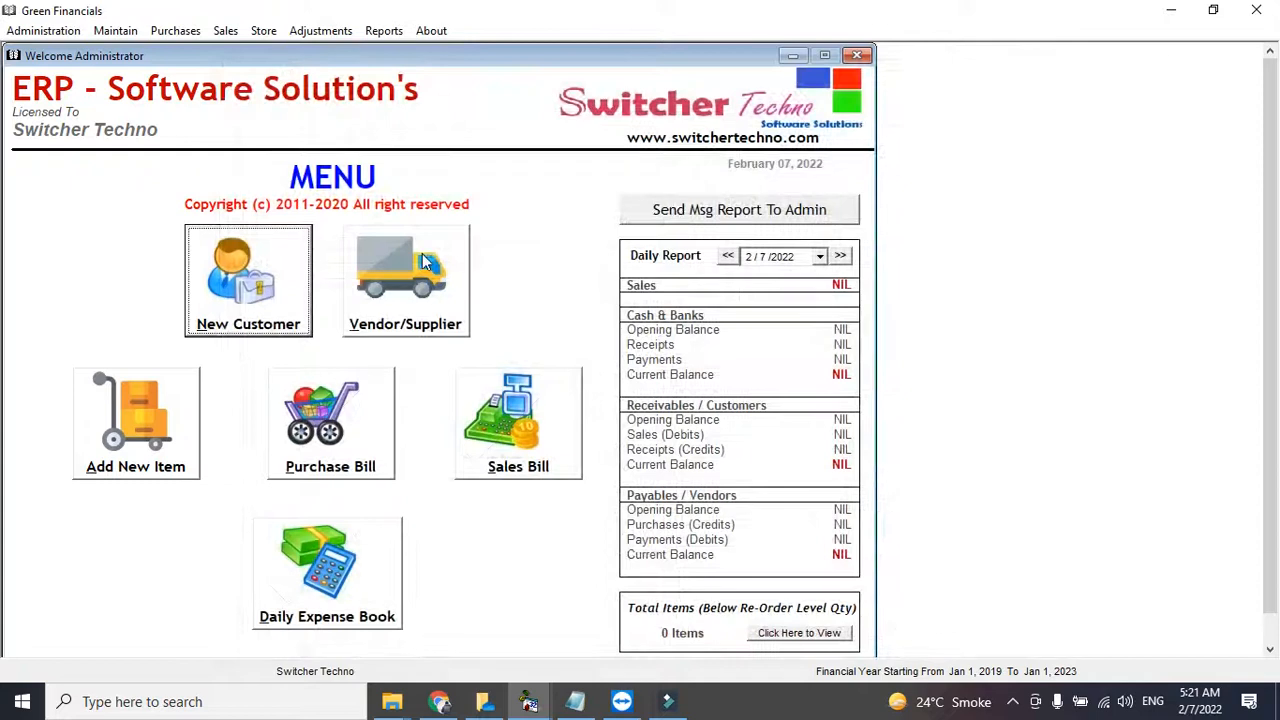
# - Add a credit vendor with the vendor's name as account name, saved as code 21002005, and close
pyautogui.click(423, 258)
pyautogui.click(376, 191)
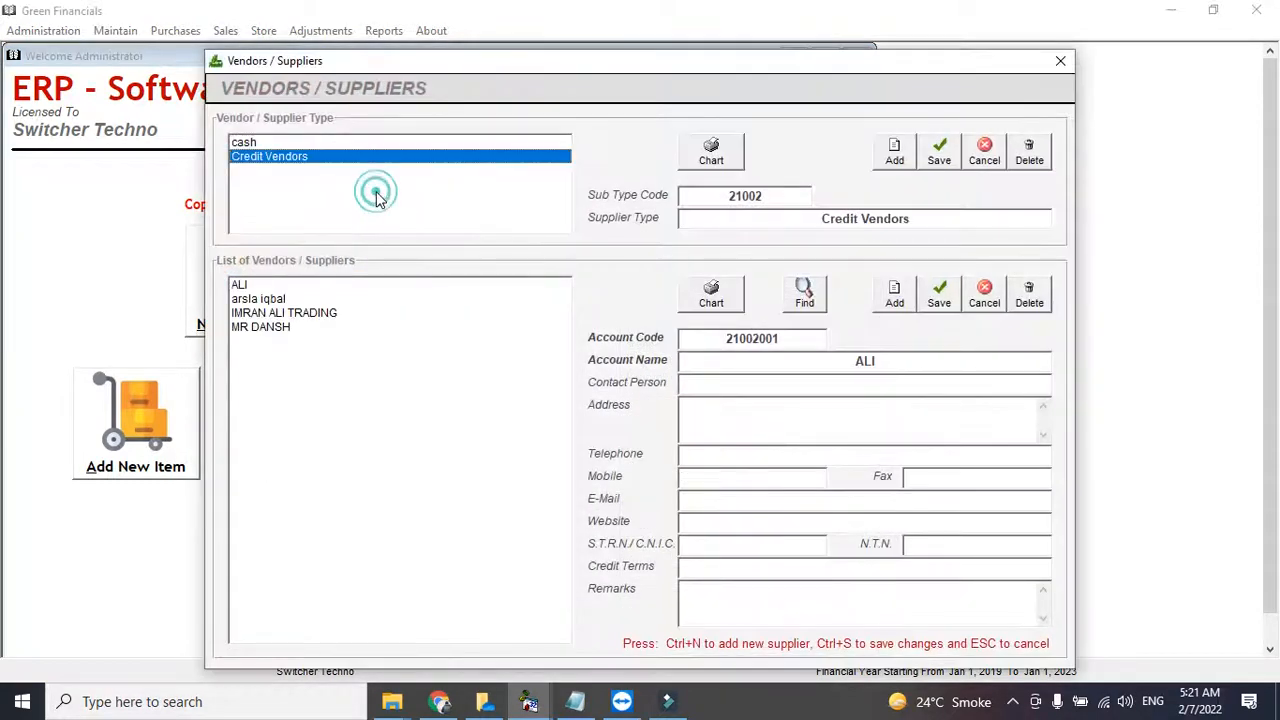
pyautogui.click(894, 292)
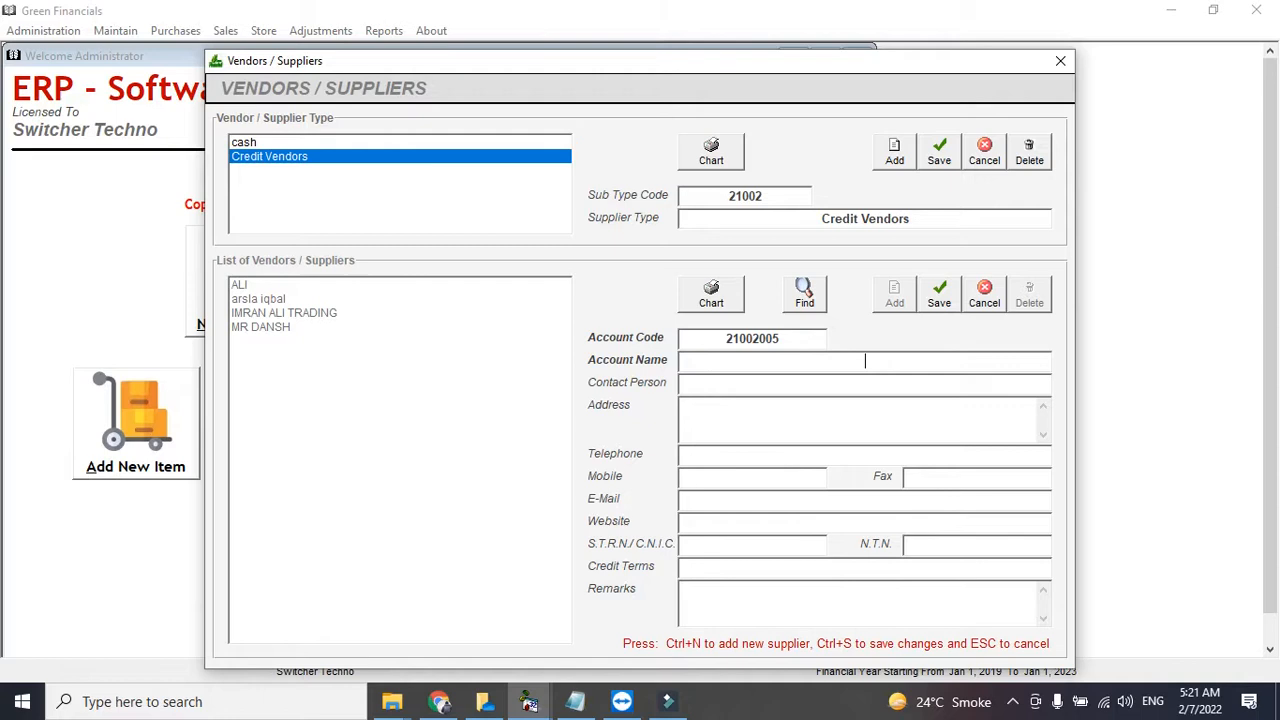
pyautogui.click(941, 287)
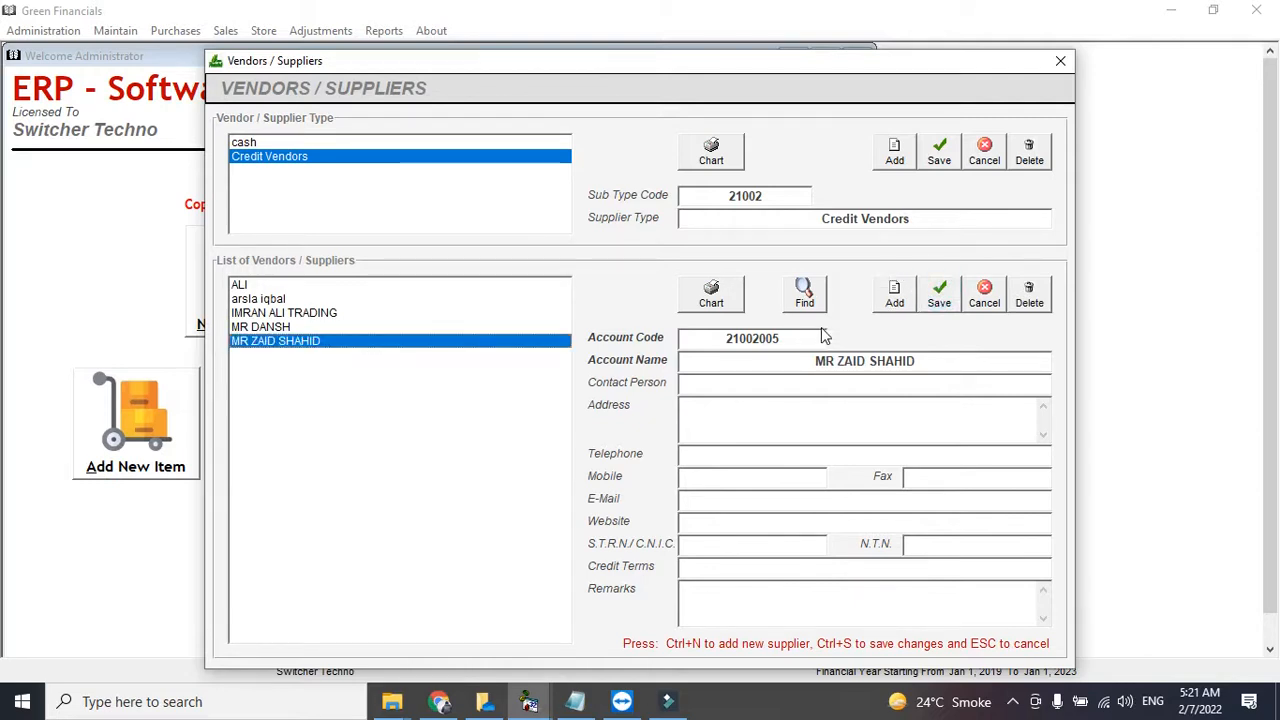
pyautogui.click(940, 292)
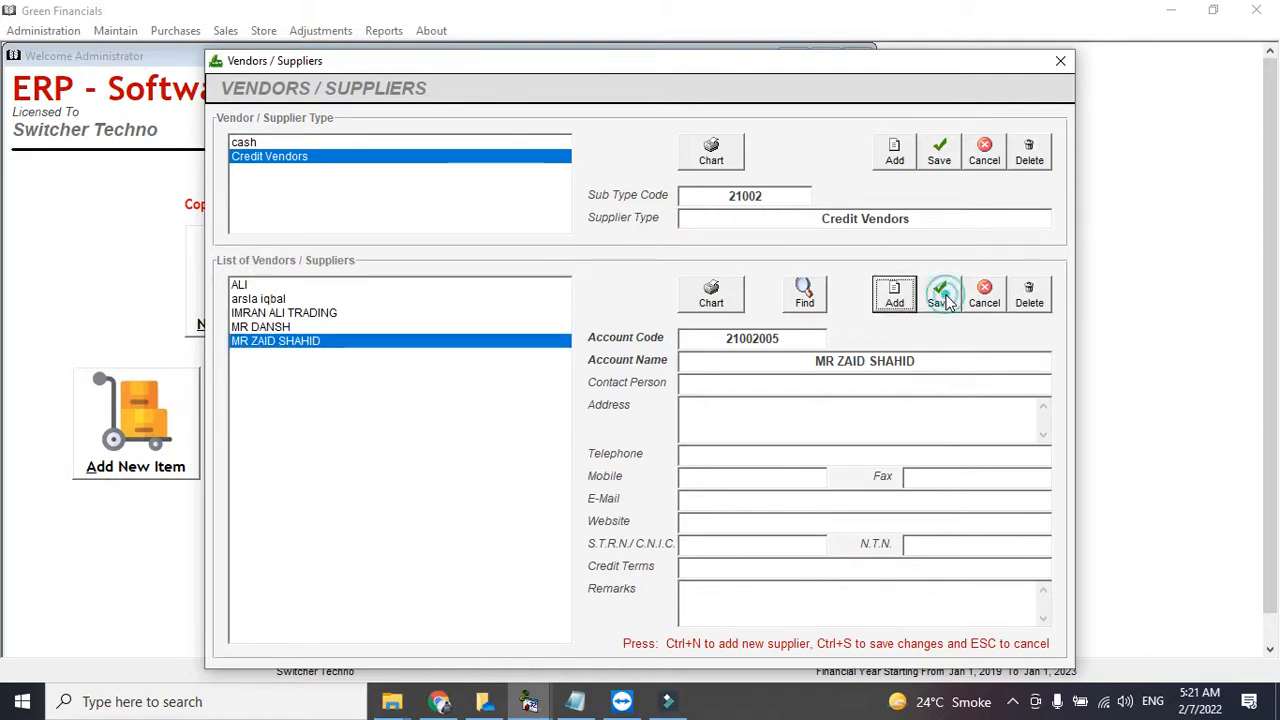
pyautogui.click(1060, 60)
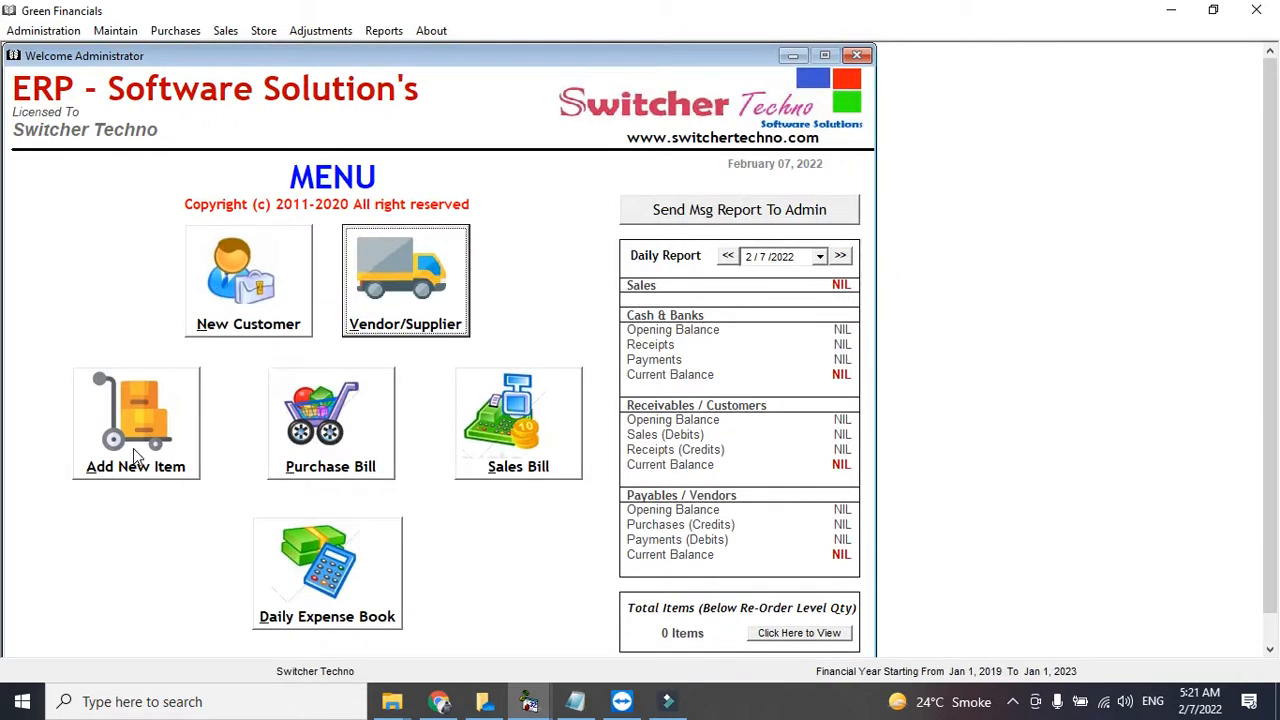
pyautogui.click(137, 455)
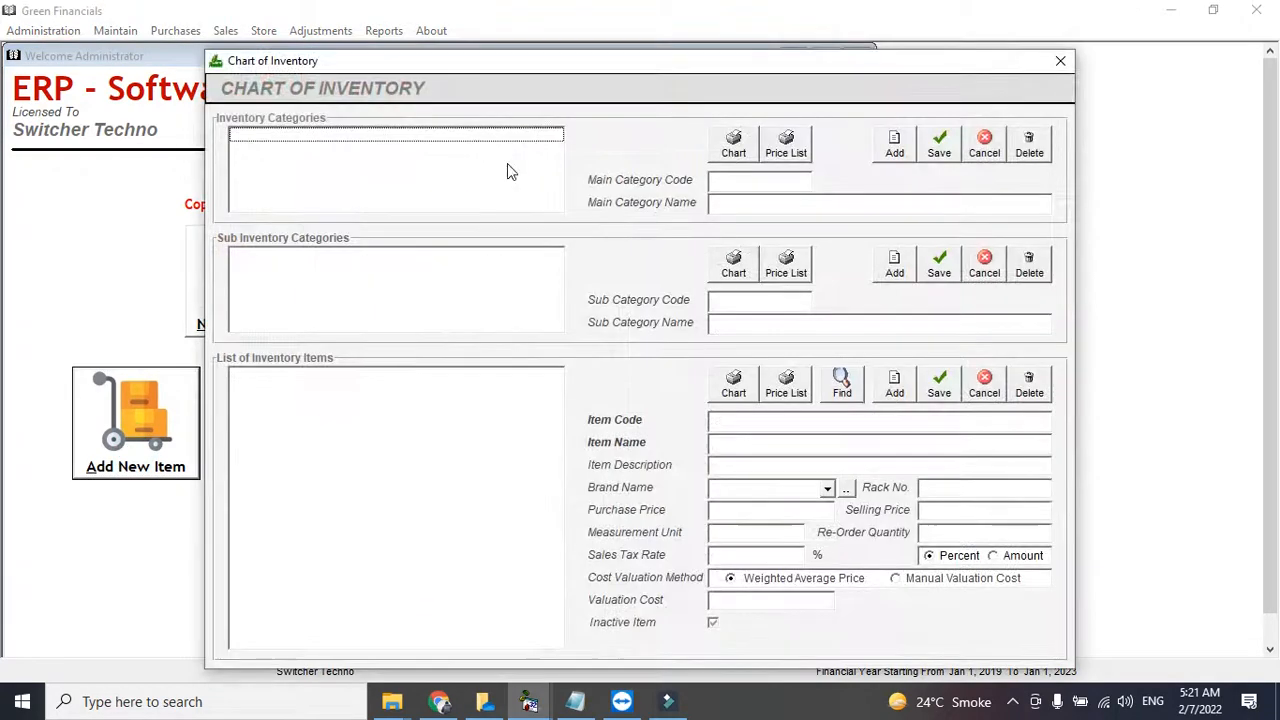
# - Create main inventory category 1, MACHINERY PARTS, and select it
pyautogui.click(894, 142)
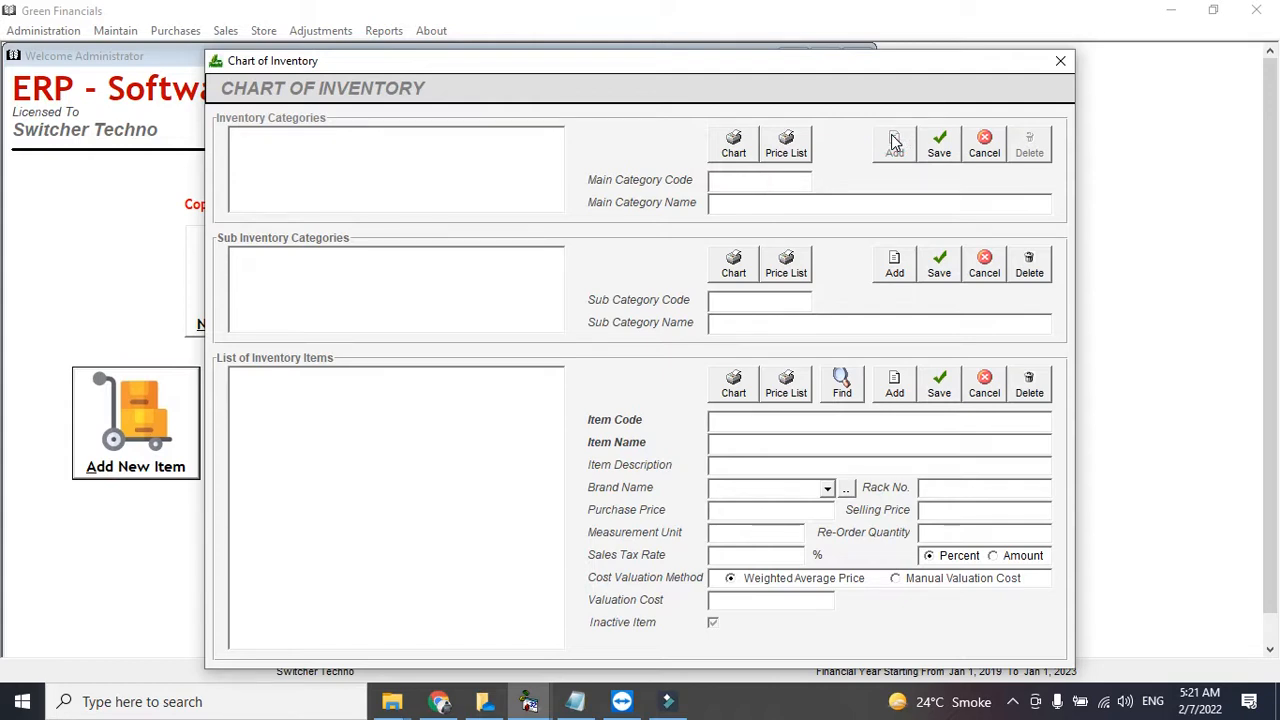
pyautogui.write('1')
pyautogui.press('Tab')
pyautogui.write('MACHINERY PARTS')
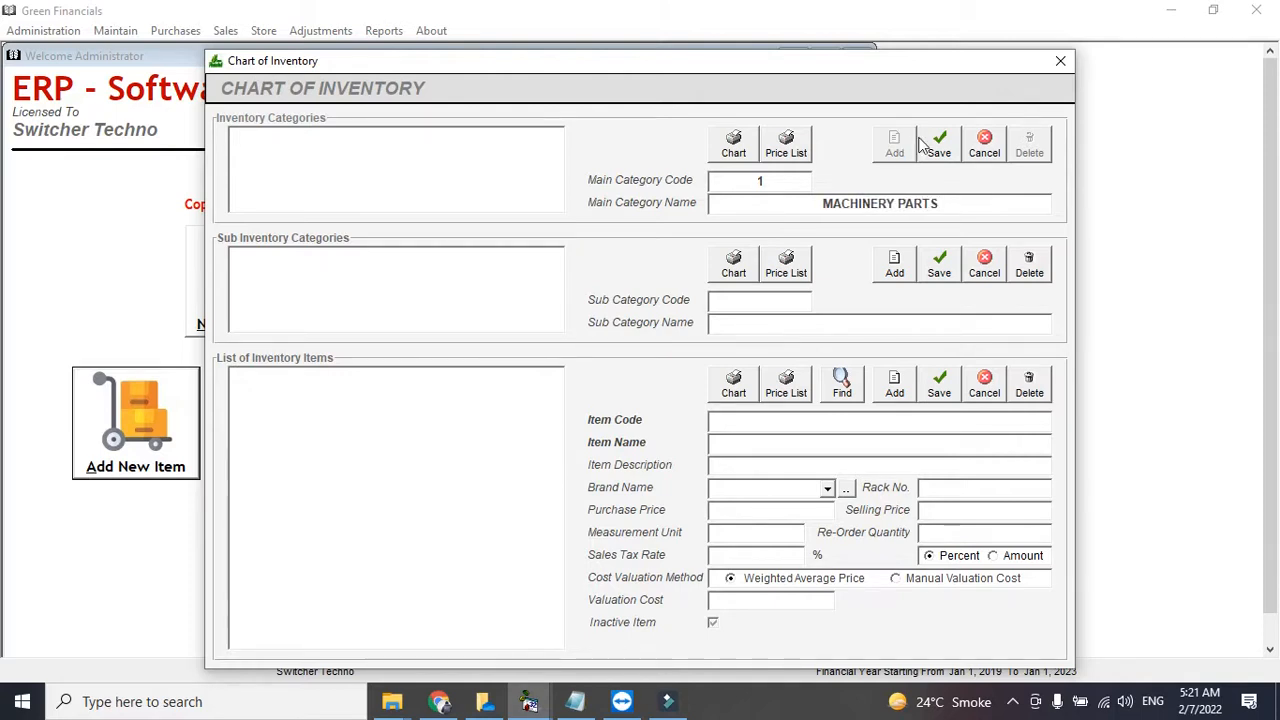
pyautogui.click(926, 140)
pyautogui.click(468, 135)
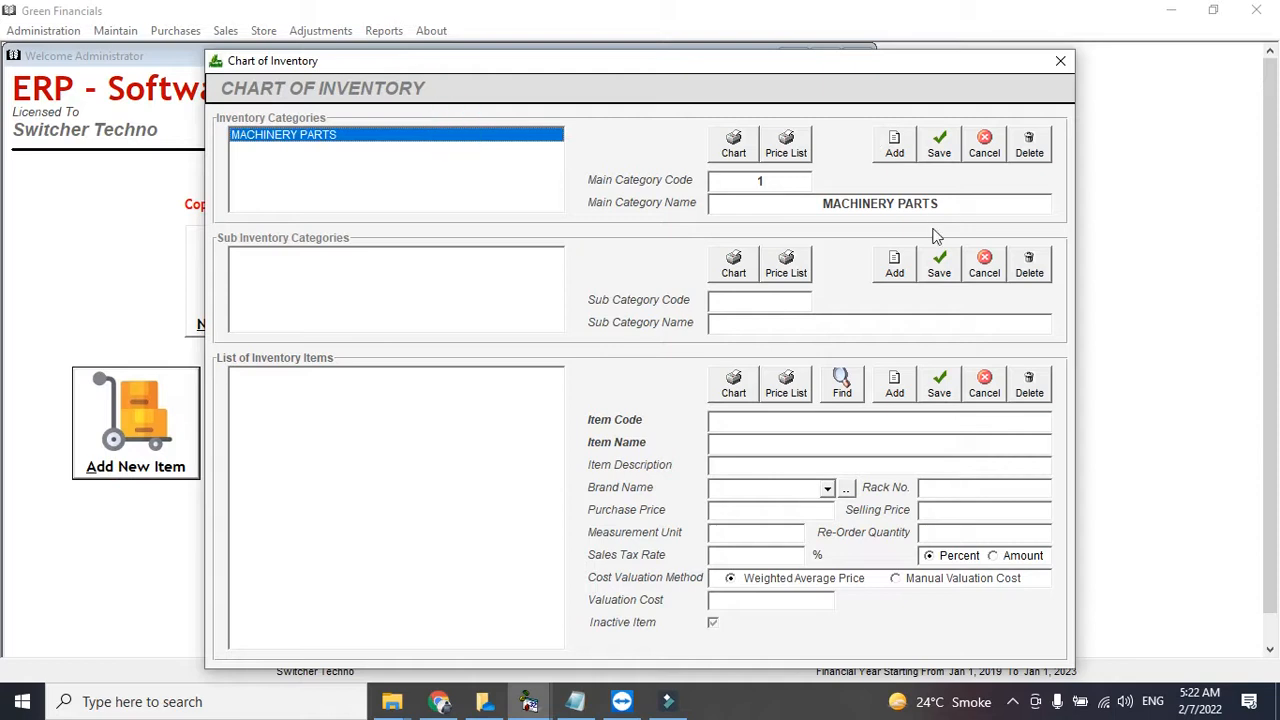
# - Add and save sub-category MACHINE XYZ (code 101) under MACHINERY PARTS
pyautogui.click(899, 263)
pyautogui.click(903, 324)
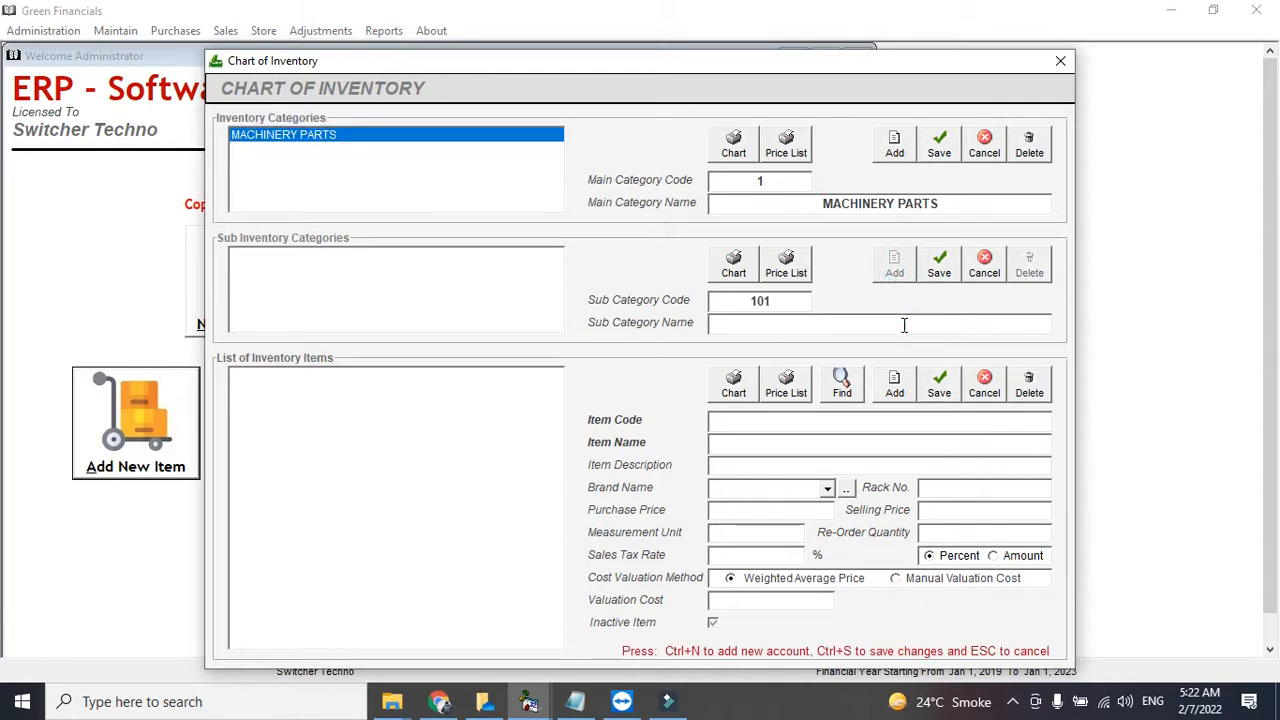
pyautogui.write('MACHINE XYZ')
pyautogui.click(939, 266)
pyautogui.click(449, 258)
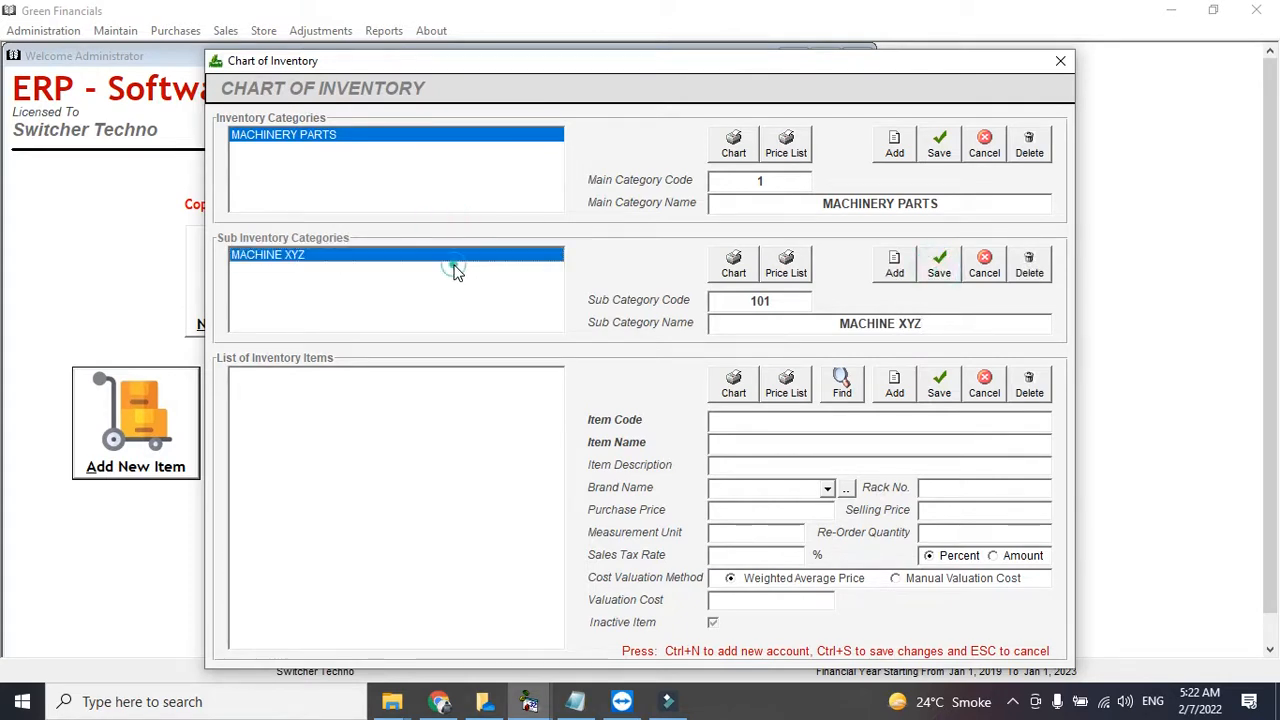
pyautogui.click(901, 380)
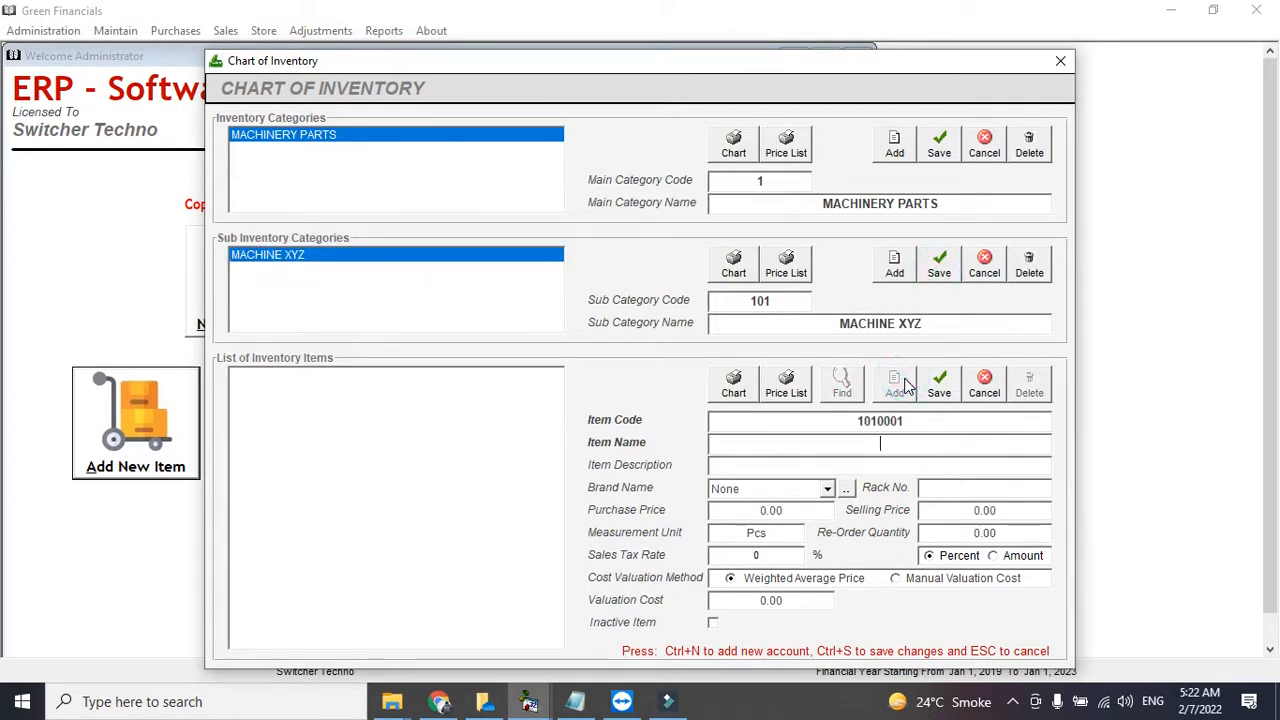
# - Name the new item MACHINE MODEL 293993 and fill in a placeholder description
pyautogui.write('MACHINE ')
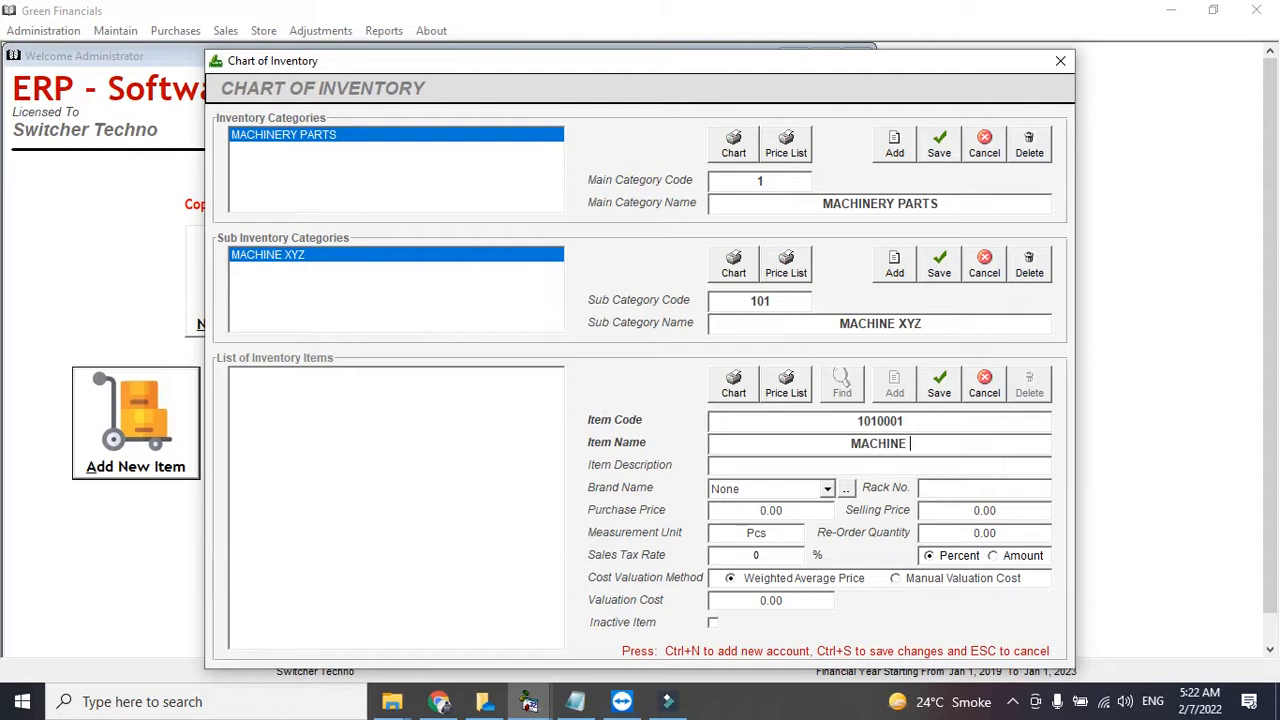
pyautogui.write('MODEL 293993')
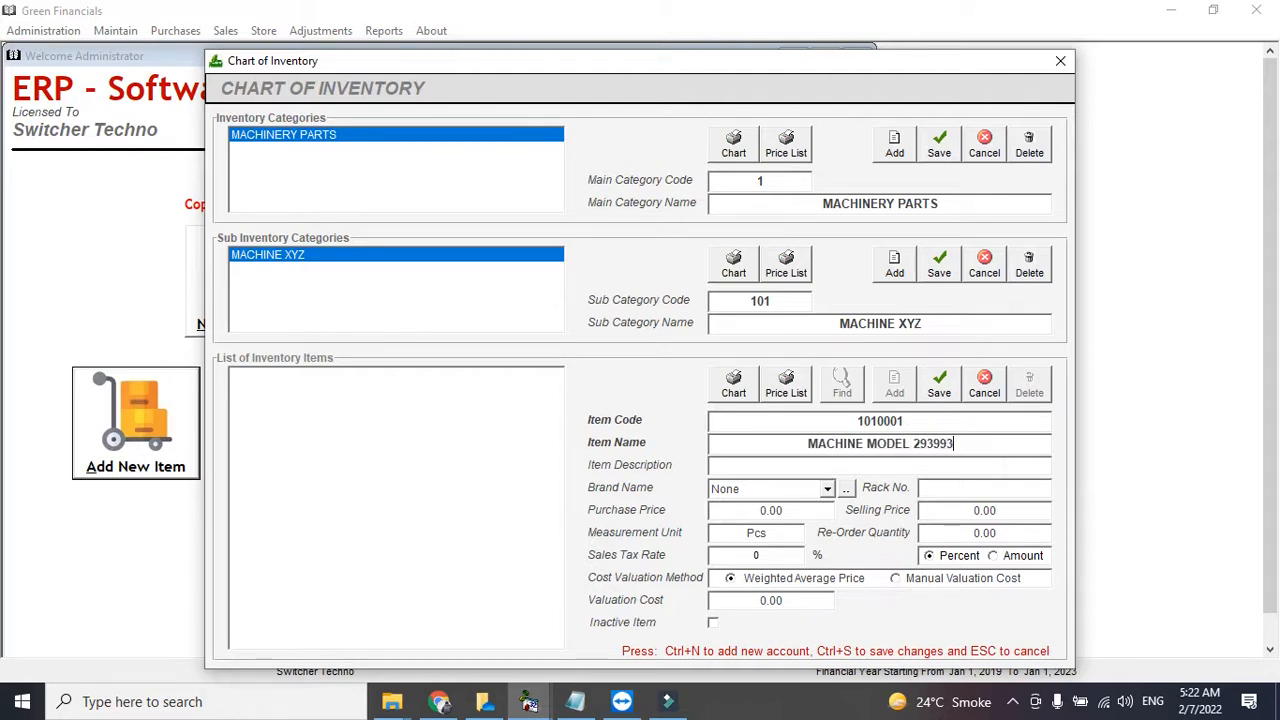
pyautogui.click(892, 462)
pyautogui.write('ALSDJKAKLDJAKLSJDKLAJSDKLJAS')
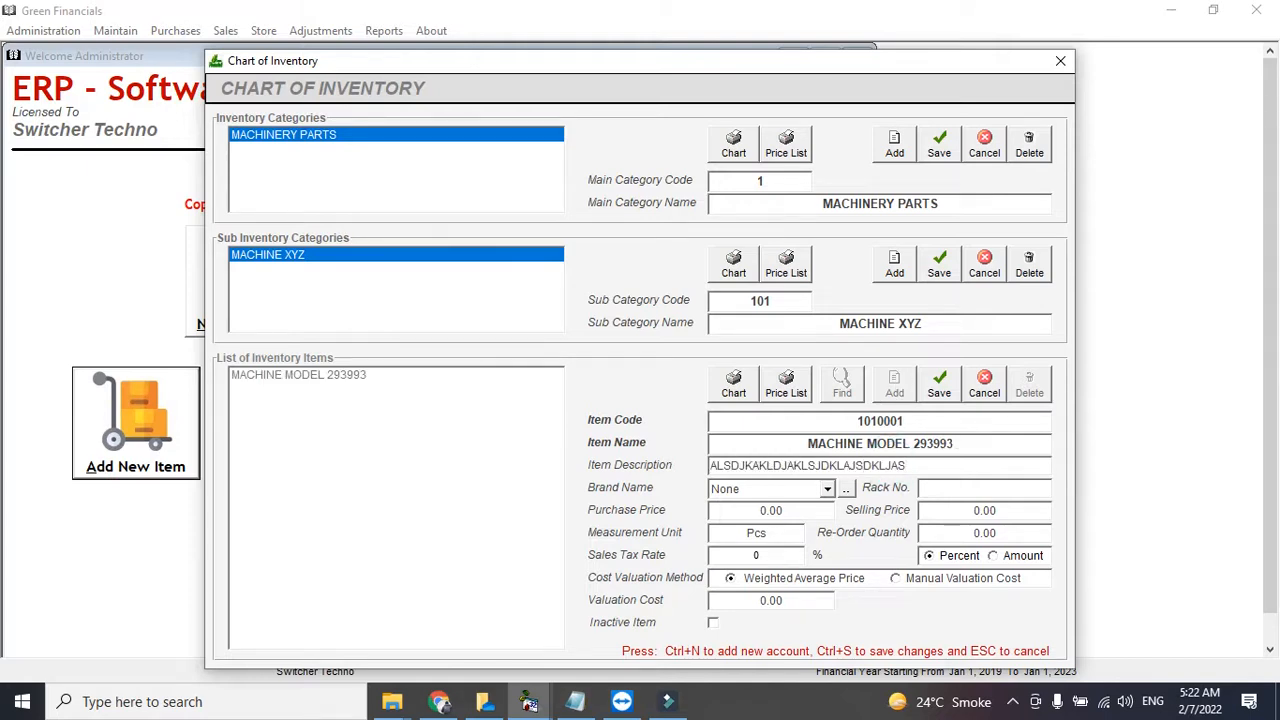
pyautogui.click(931, 487)
pyautogui.click(827, 489)
pyautogui.click(827, 489)
# - Set purchase price 1200 and selling price 2000, checking re-order quantity and sales tax rate
pyautogui.click(768, 510)
pyautogui.write('1200')
pyautogui.press('Tab')
pyautogui.press('Tab')
pyautogui.click(986, 512)
pyautogui.write('2000')
pyautogui.click(977, 538)
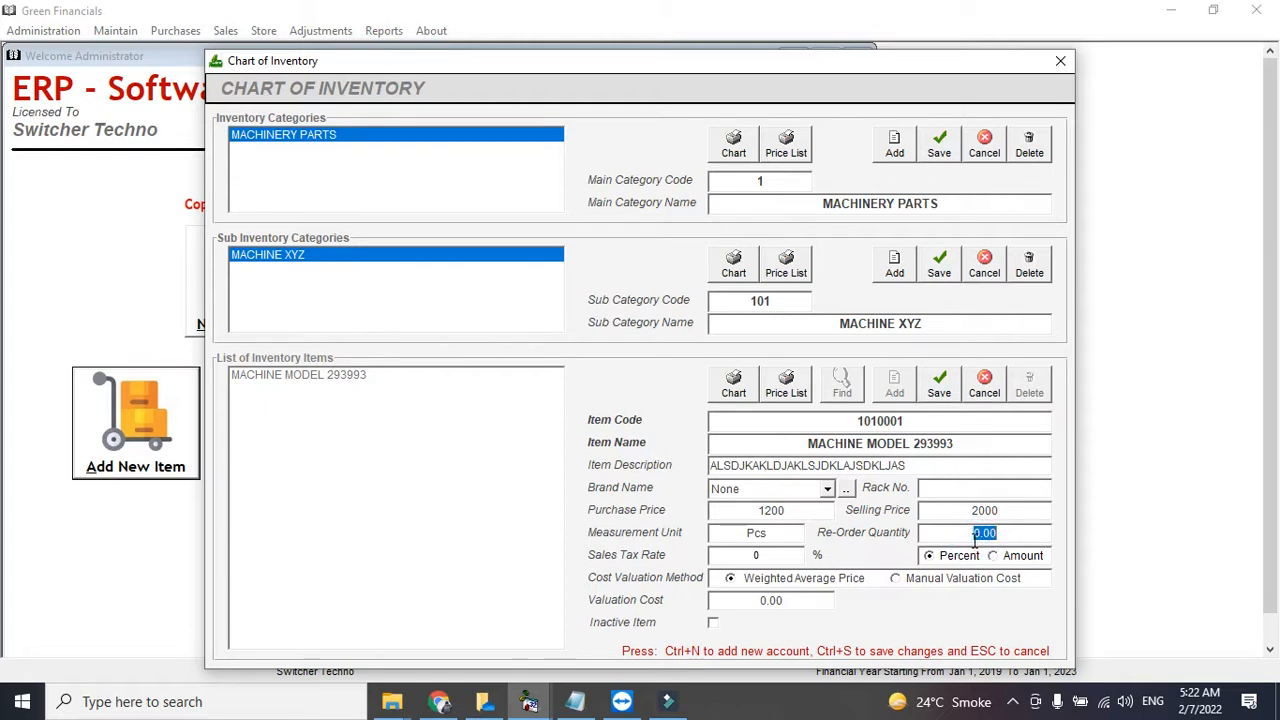
pyautogui.click(970, 537)
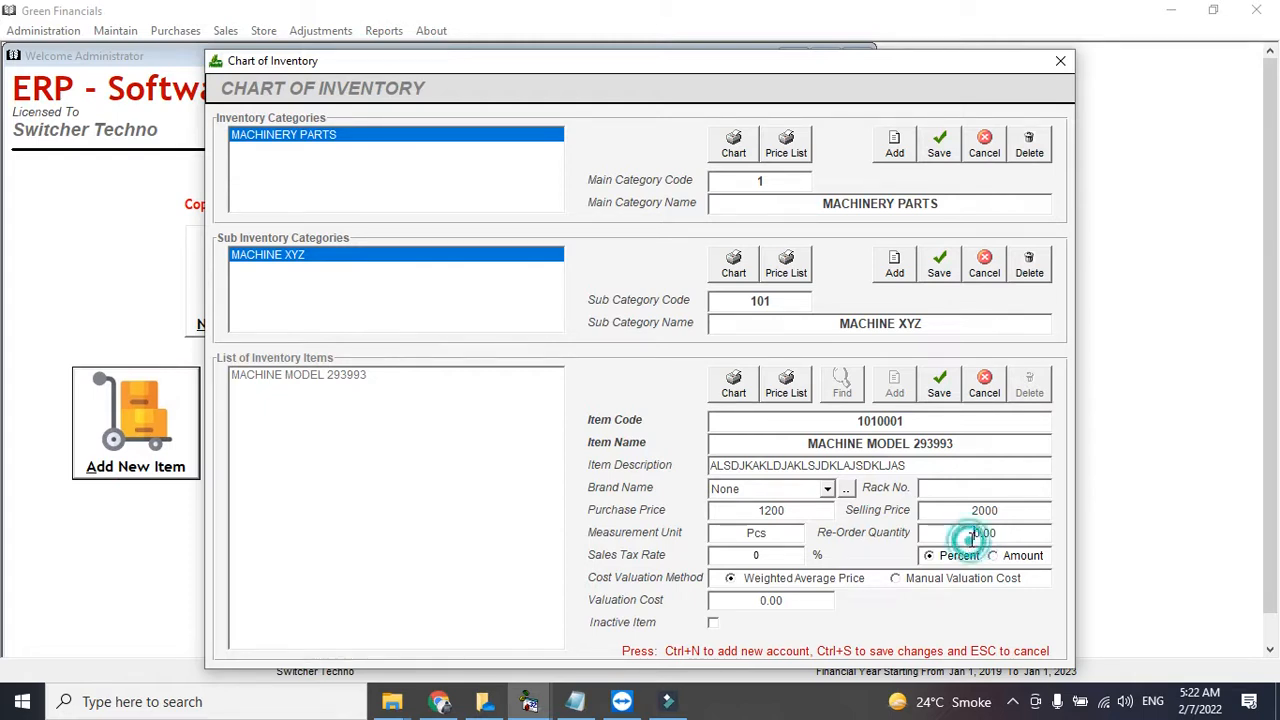
pyautogui.doubleClick(970, 537)
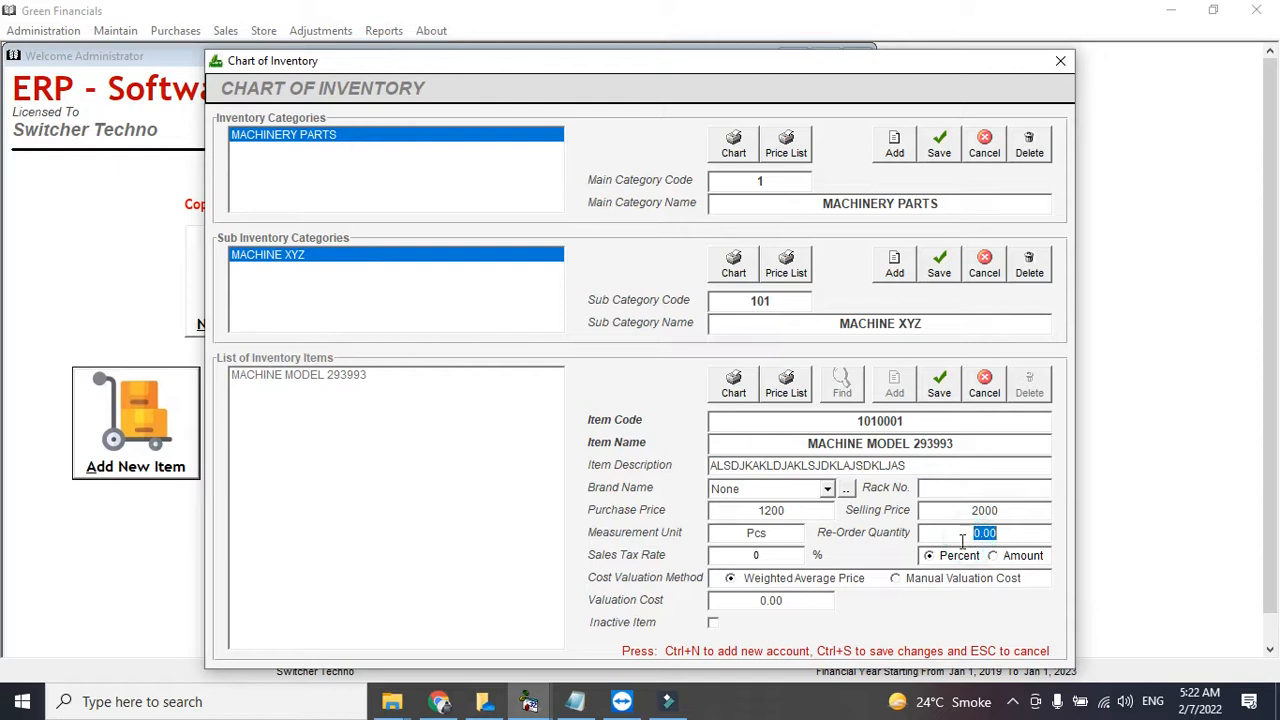
pyautogui.click(786, 556)
pyautogui.click(920, 533)
pyautogui.click(702, 565)
pyautogui.click(730, 557)
# - Keep Weighted Average Price costing and save item 1010001, MACHINE MODEL 293993
pyautogui.click(848, 582)
pyautogui.click(900, 589)
pyautogui.click(840, 586)
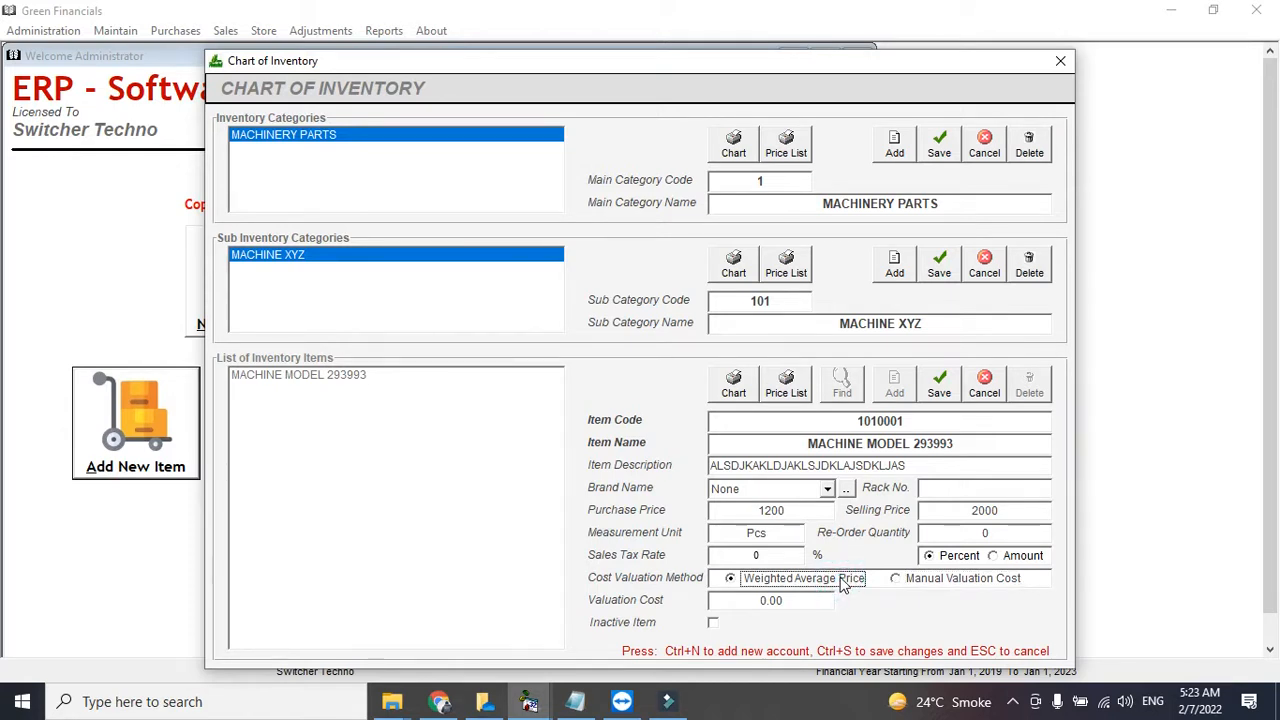
pyautogui.click(945, 381)
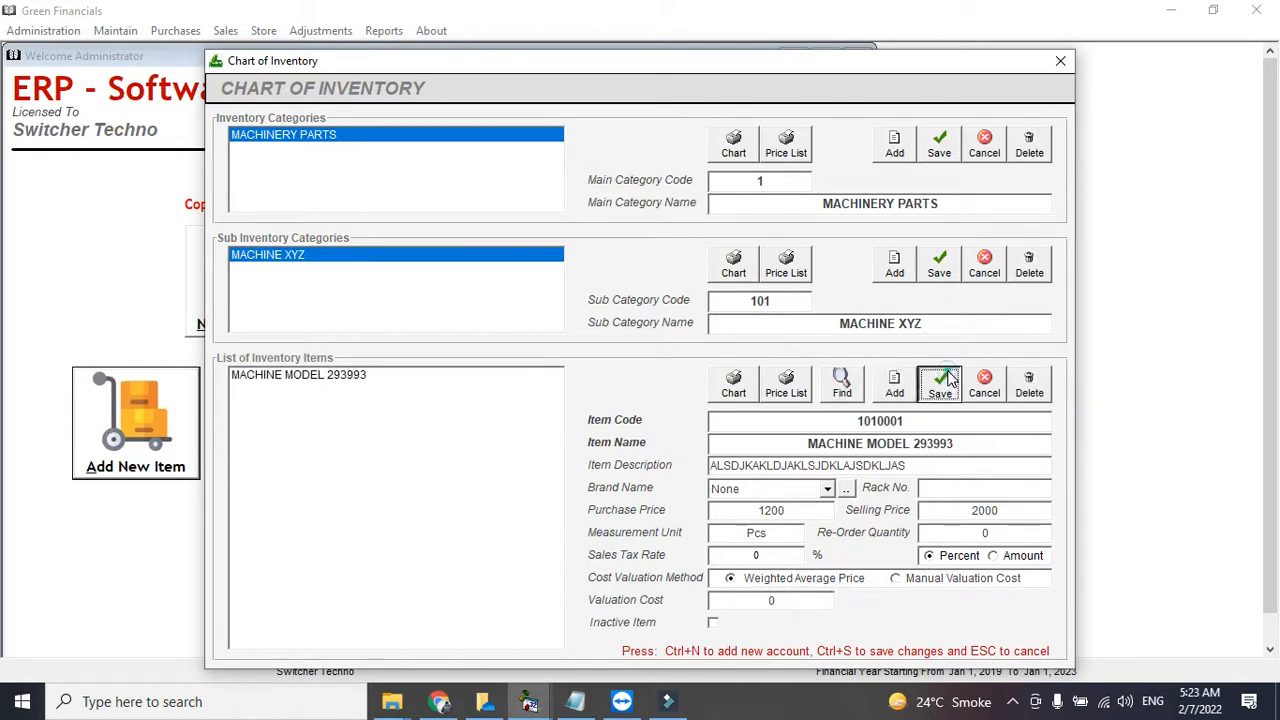
pyautogui.click(424, 430)
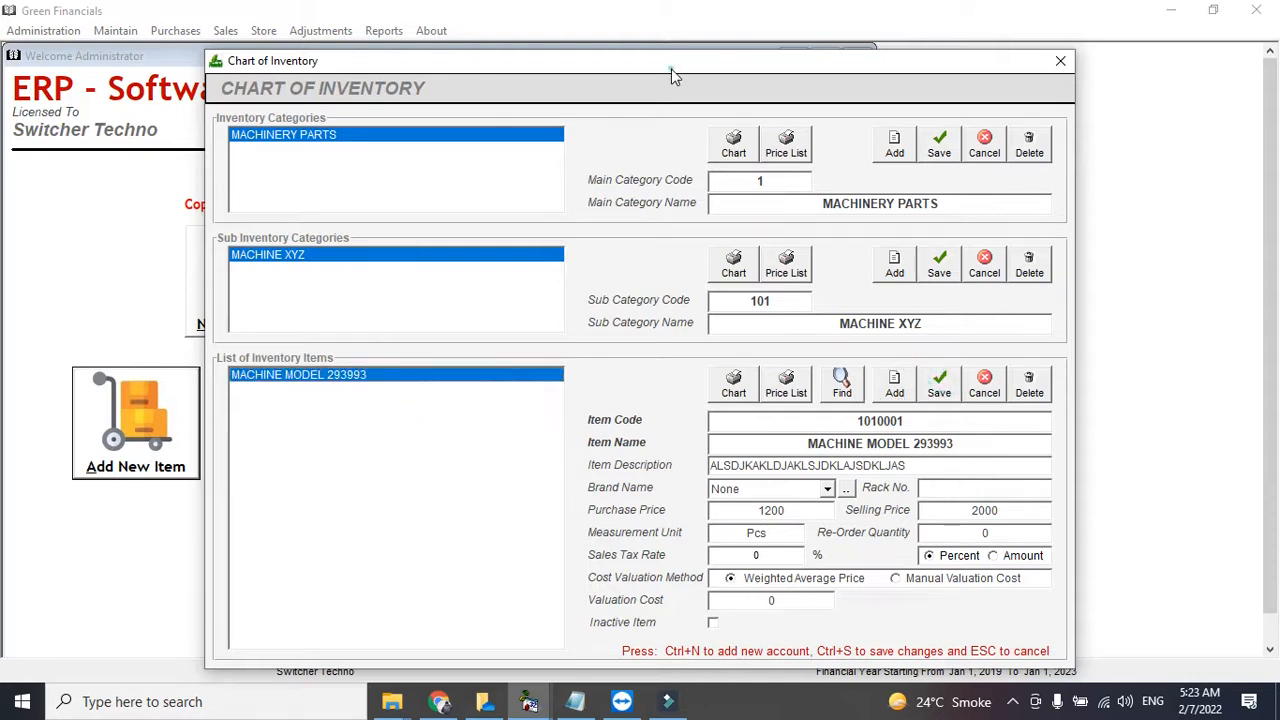
pyautogui.moveTo(671, 68); pyautogui.dragTo(629, 57)
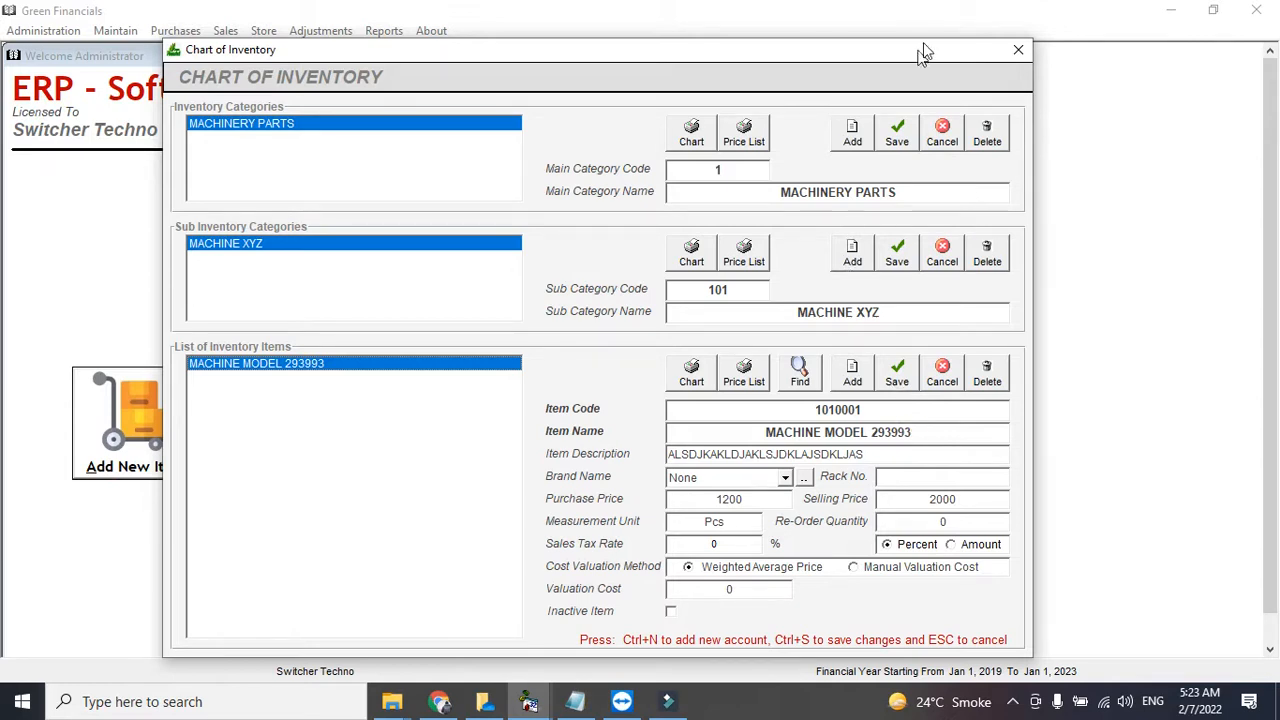
# - Start a new purchase order for the vendor with delivery date 5/7/2022 and payment terms CH
pyautogui.click(1016, 49)
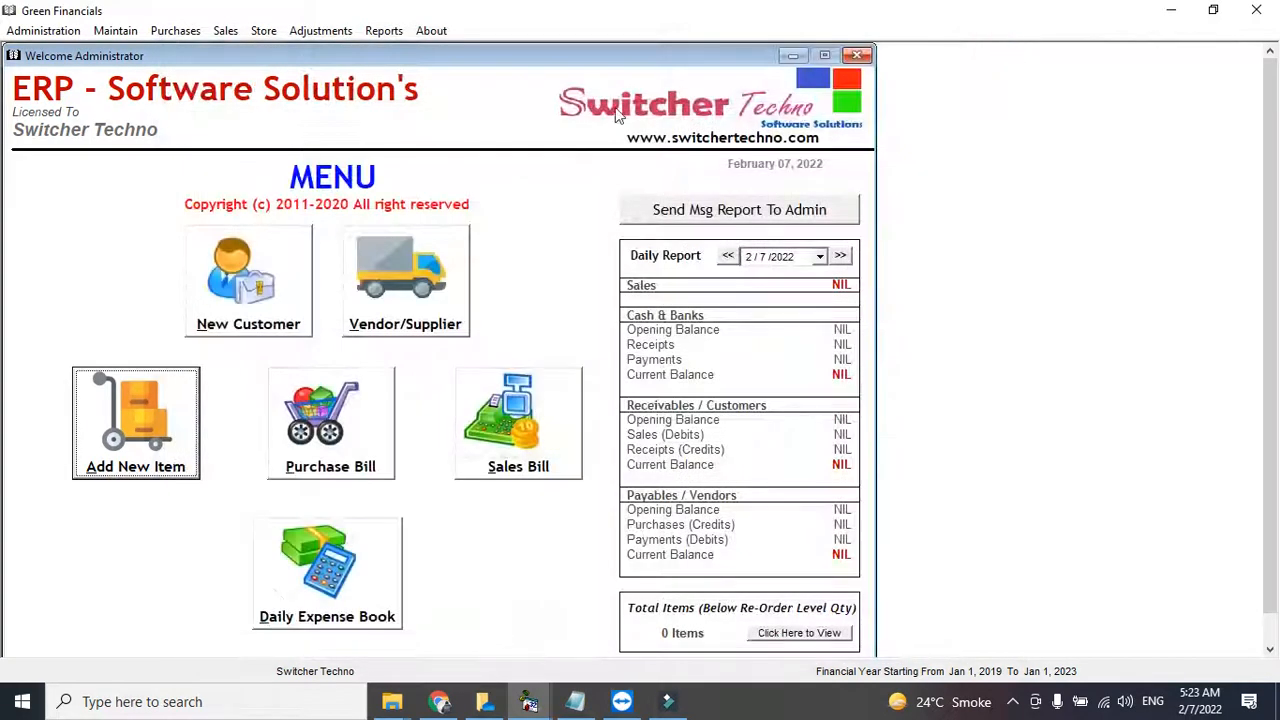
pyautogui.click(176, 30)
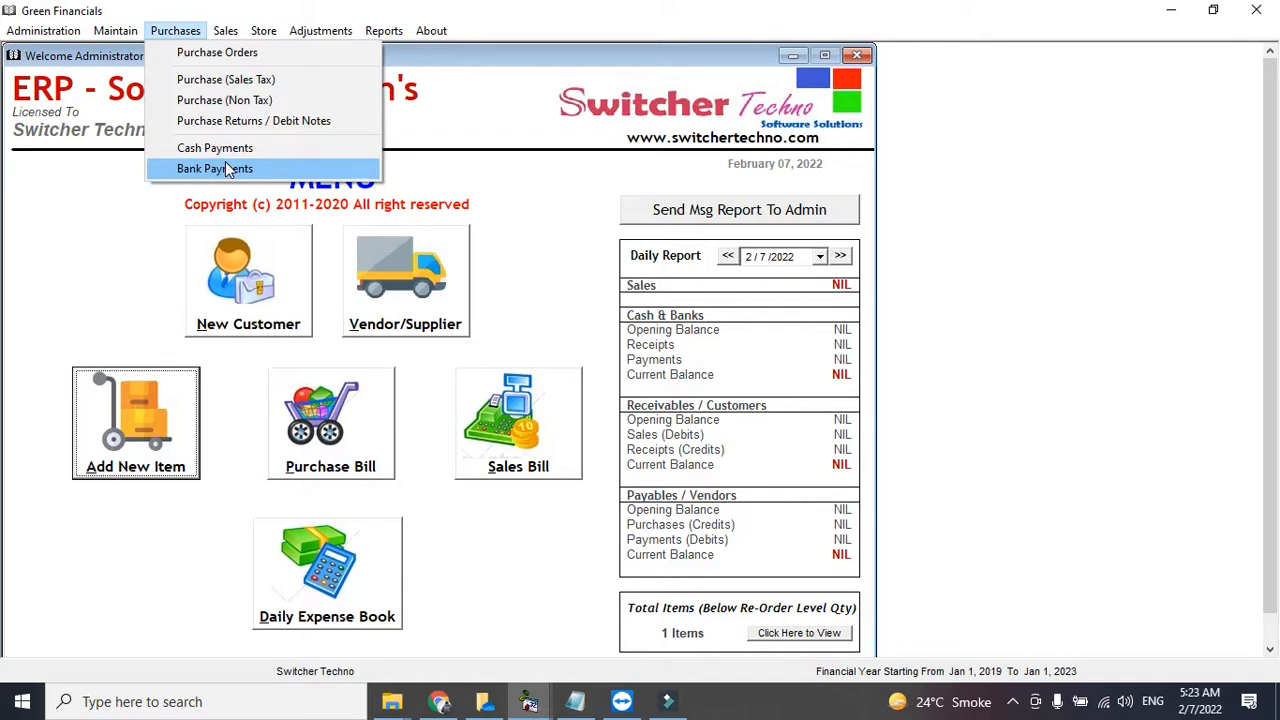
pyautogui.click(188, 54)
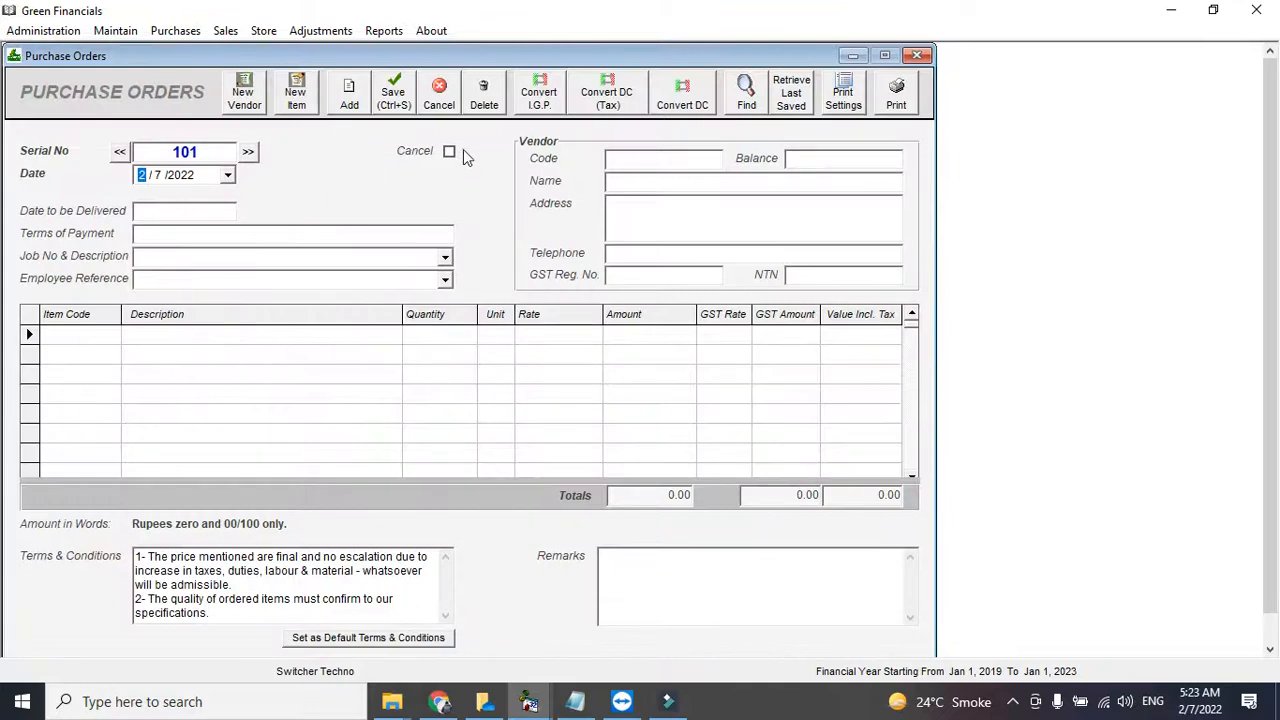
pyautogui.click(634, 158)
pyautogui.write('ZA')
pyautogui.press('Down')
pyautogui.press('Return')
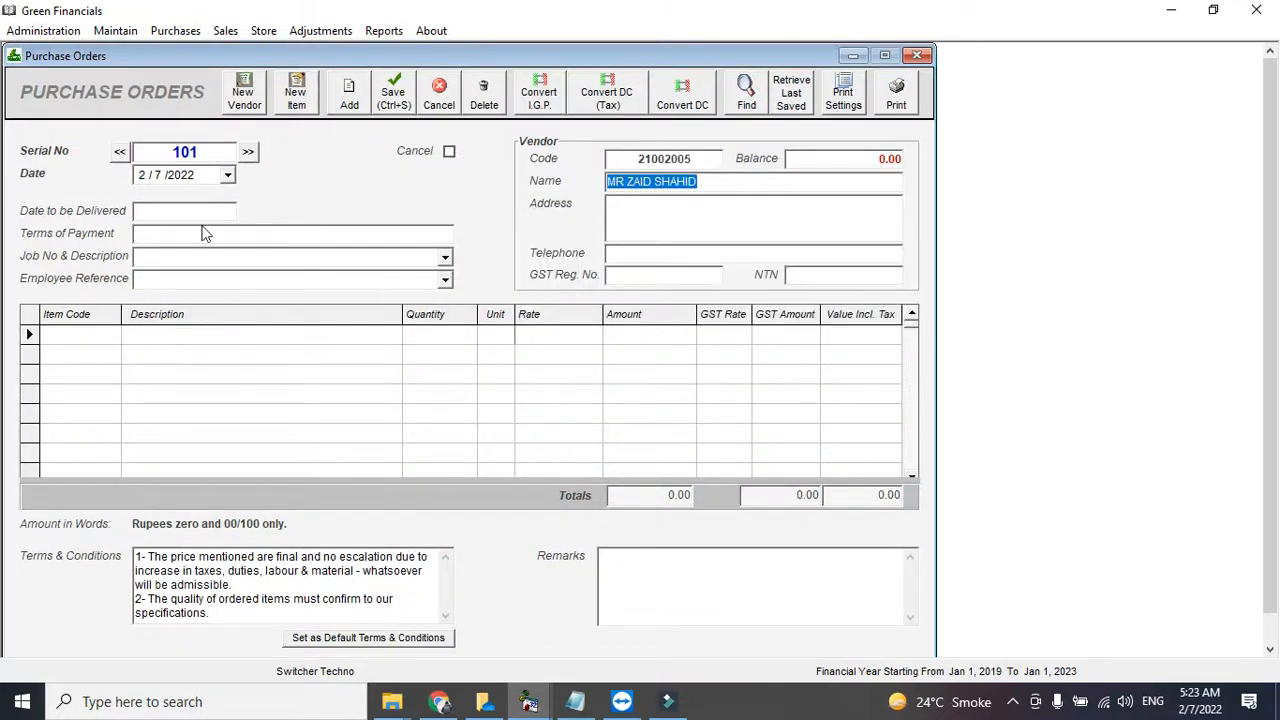
pyautogui.click(169, 215)
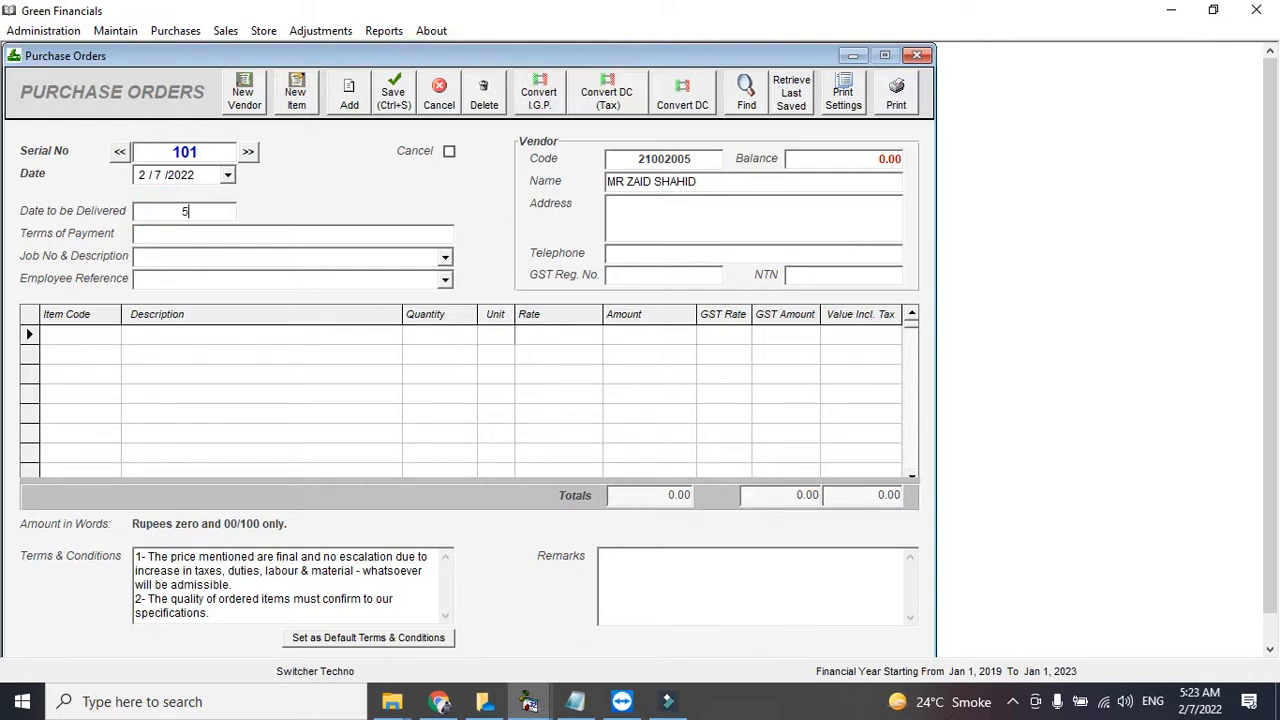
pyautogui.write('5/7/2022')
pyautogui.click(168, 234)
pyautogui.write('CHEAQUE')
# - Add 2 Pcs of item 1010001 at 17% GST, totalling 2808.00, and try printing the order
pyautogui.click(108, 334)
pyautogui.write('S')
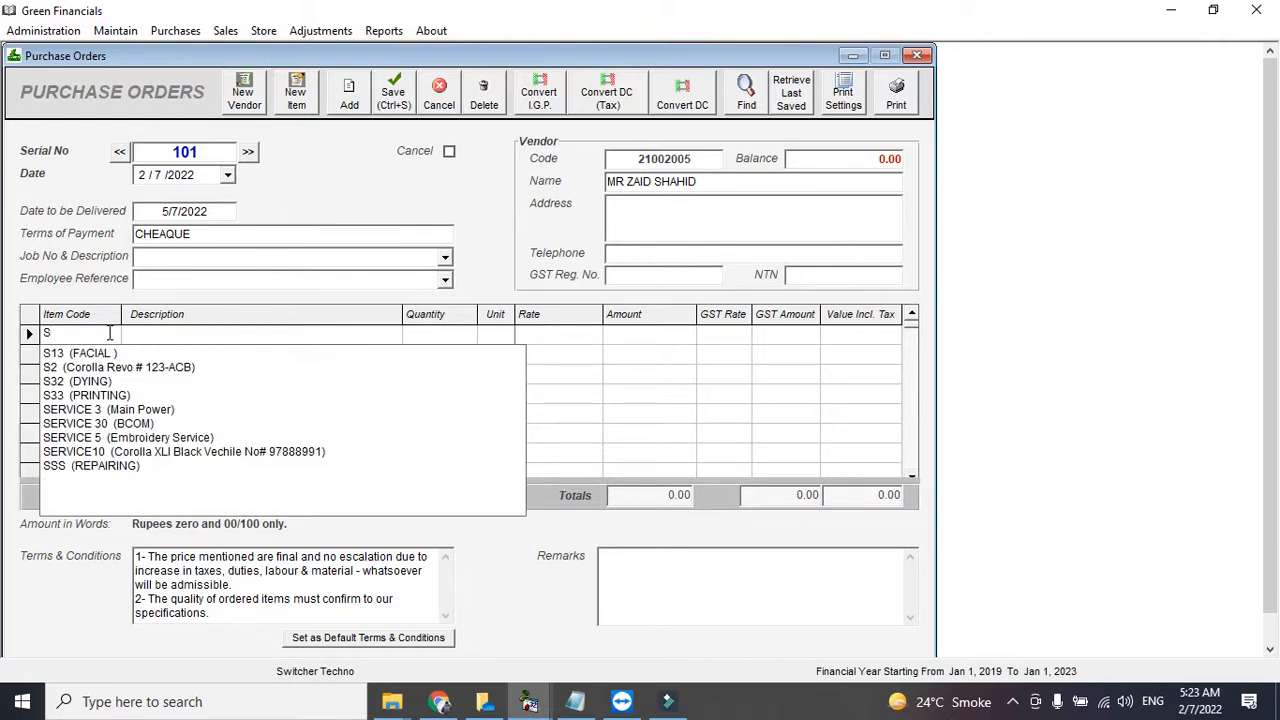
pyautogui.press('BackSpace')
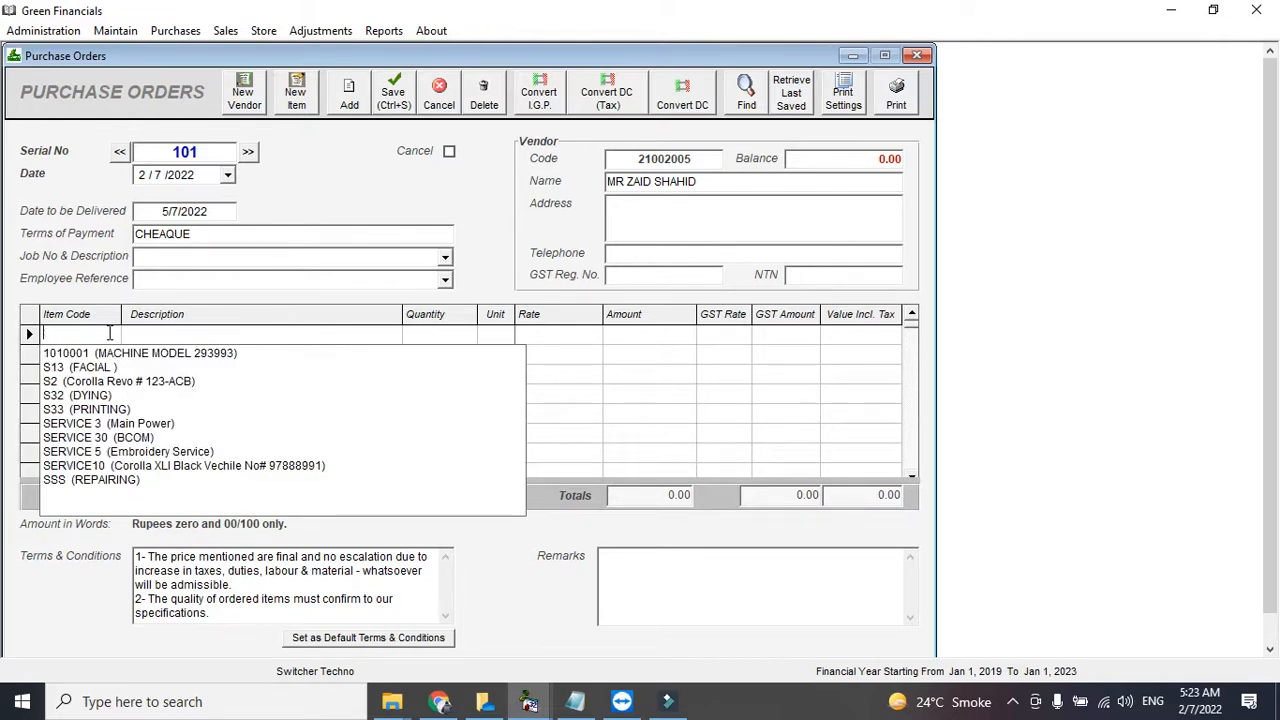
pyautogui.write('MA')
pyautogui.press('Return')
pyautogui.press('Return')
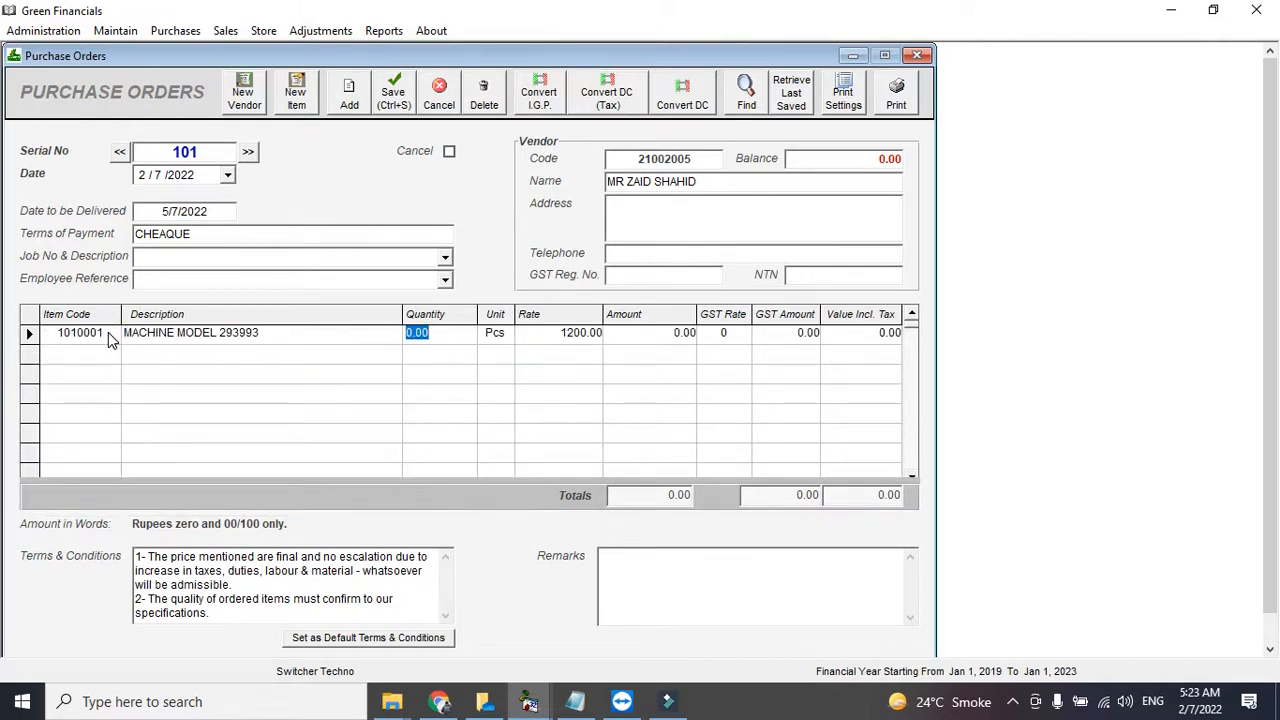
pyautogui.write('2')
pyautogui.press('Return')
pyautogui.press('Return')
pyautogui.press('Return')
pyautogui.press('Return')
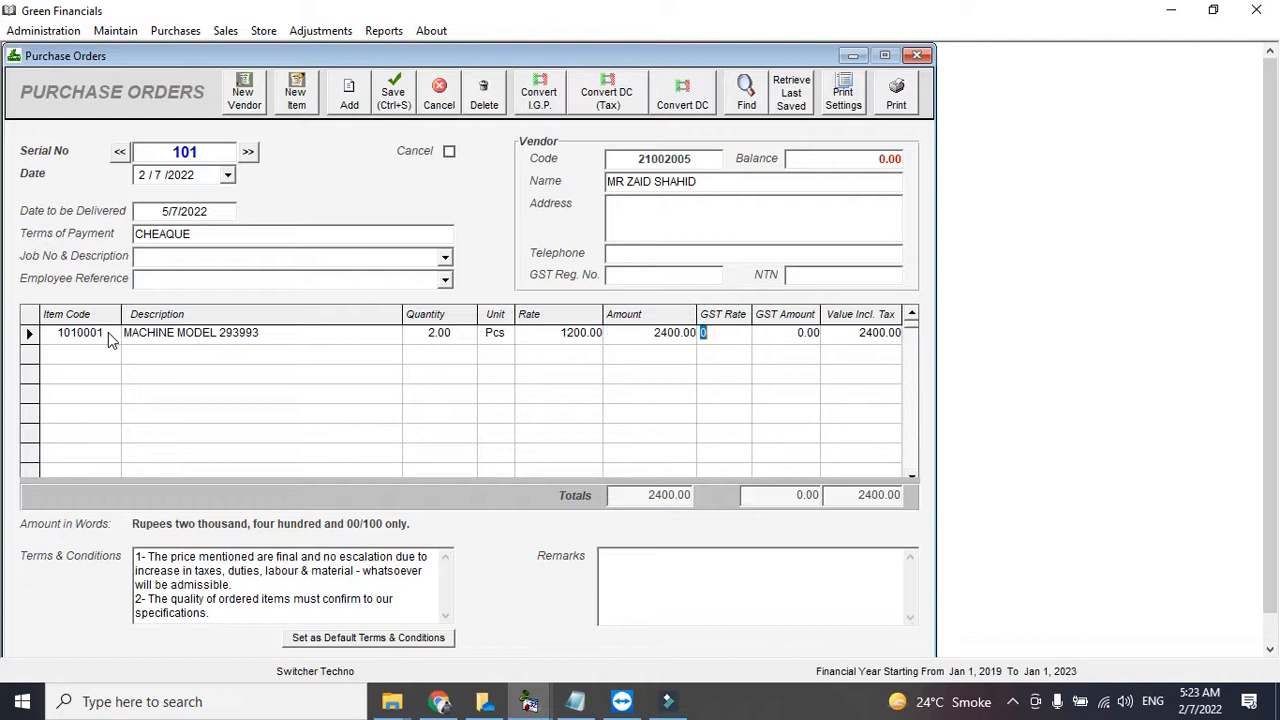
pyautogui.press('Return')
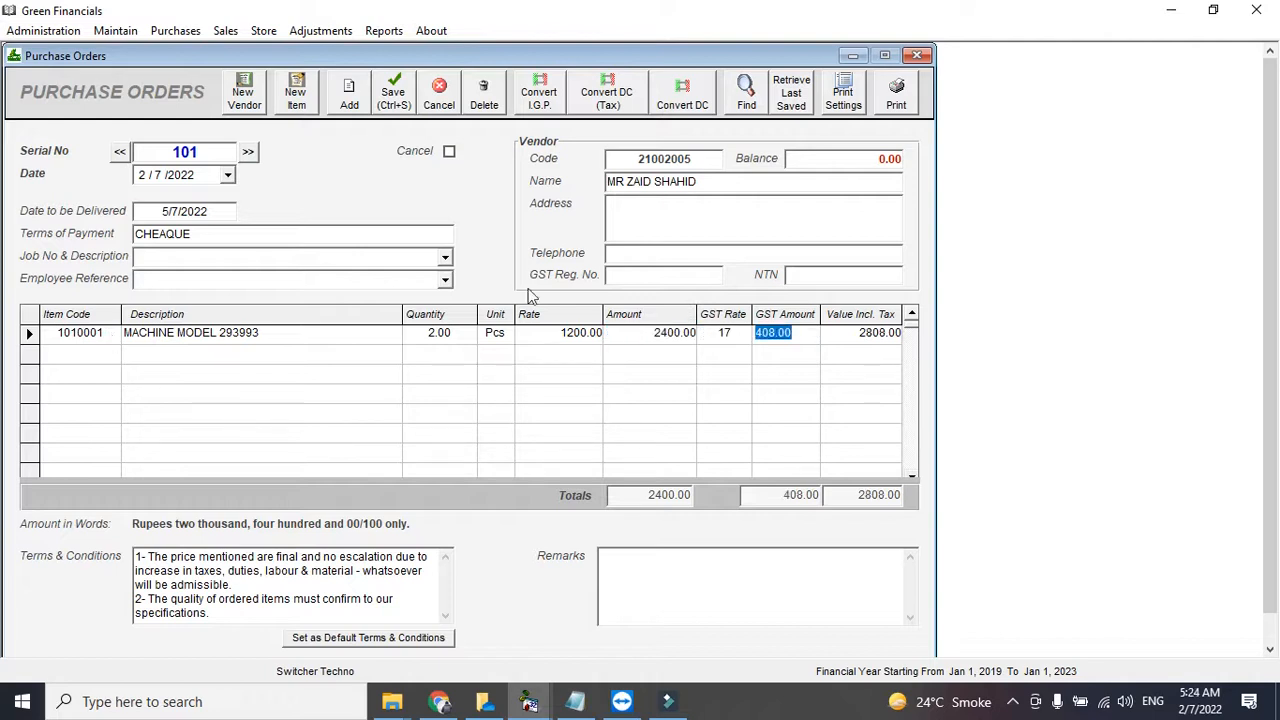
pyautogui.click(798, 338)
pyautogui.doubleClick(798, 339)
pyautogui.click(797, 339)
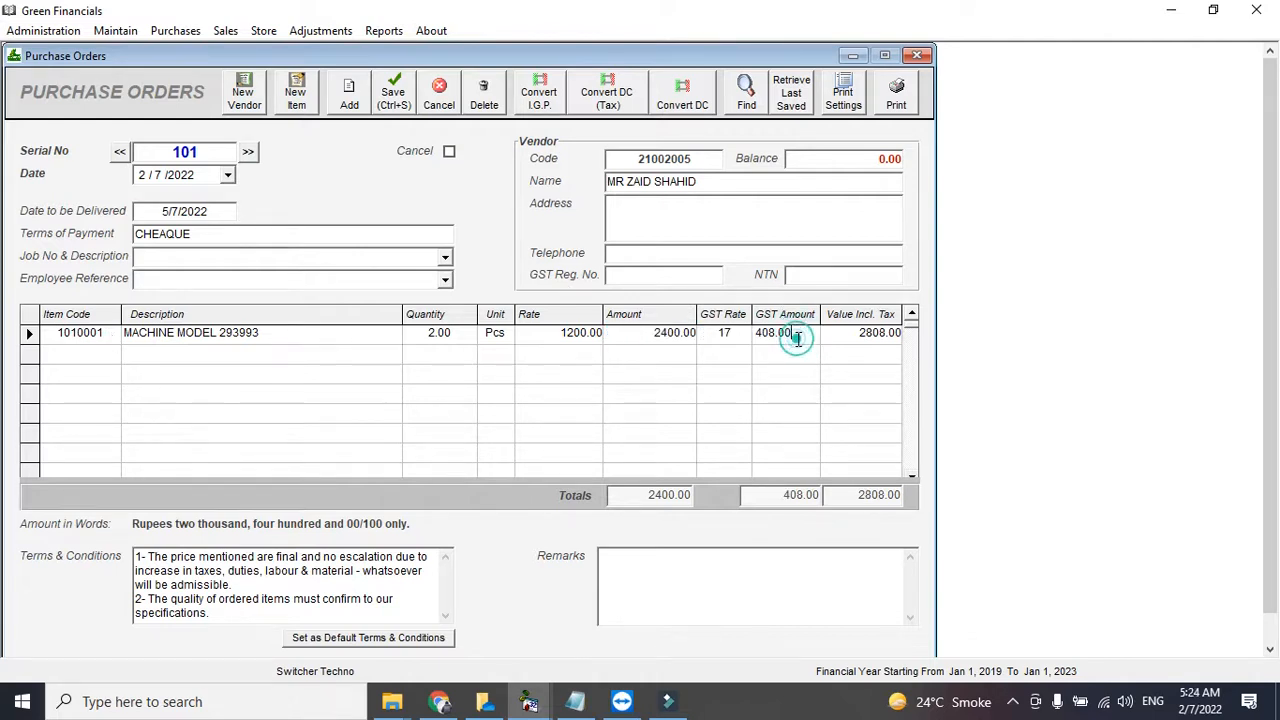
pyautogui.click(854, 331)
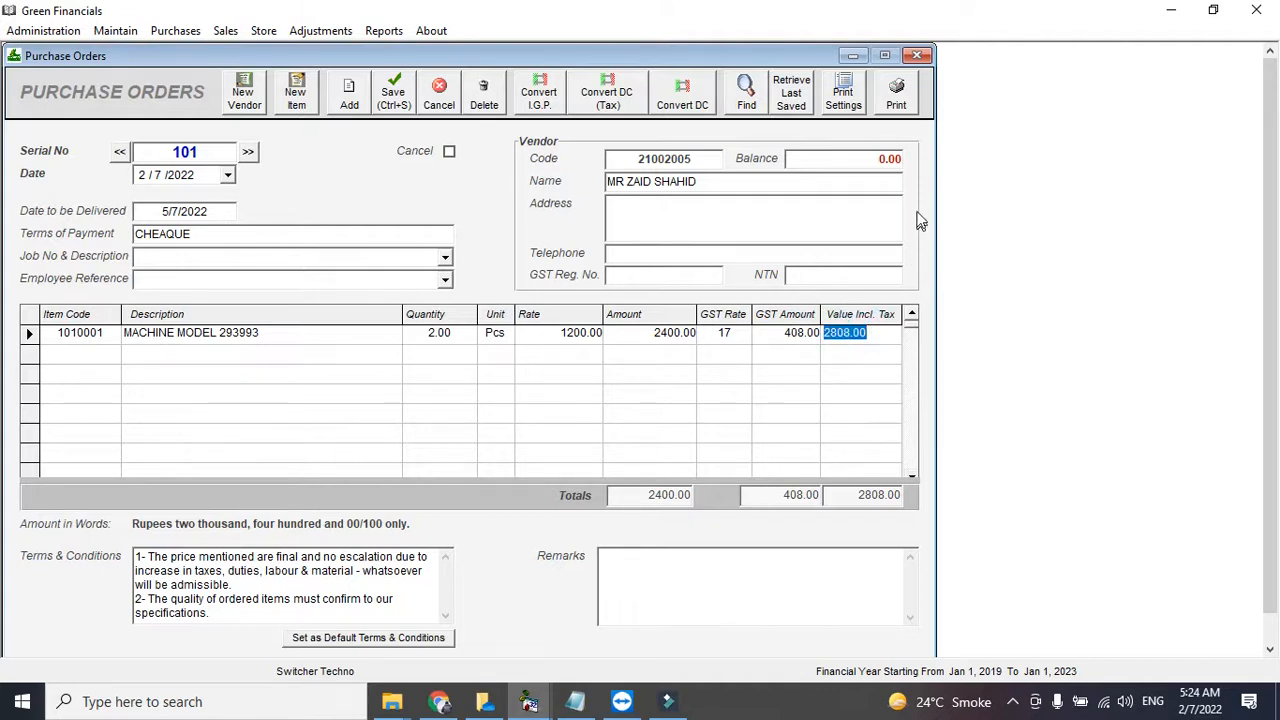
pyautogui.click(902, 105)
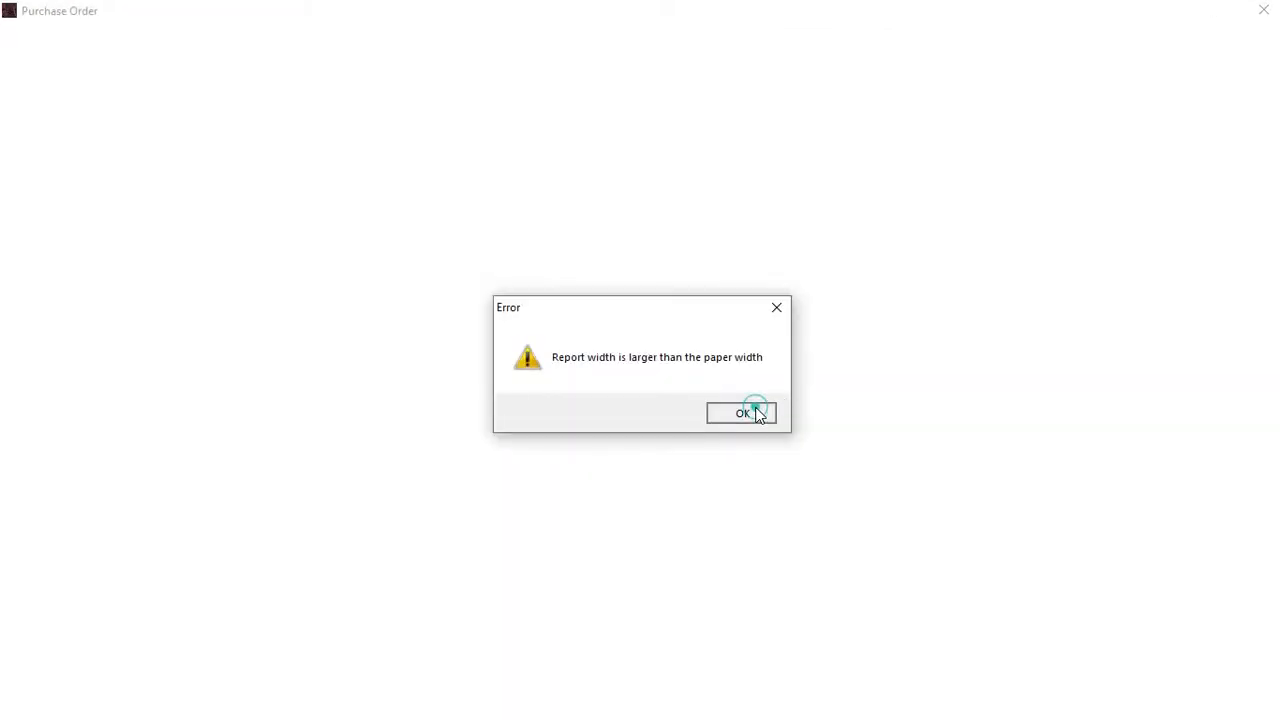
# - Dismiss the paper-width error, close the blank report and move TeamViewer aside
pyautogui.click(742, 413)
pyautogui.click(1264, 10)
pyautogui.click(119, 151)
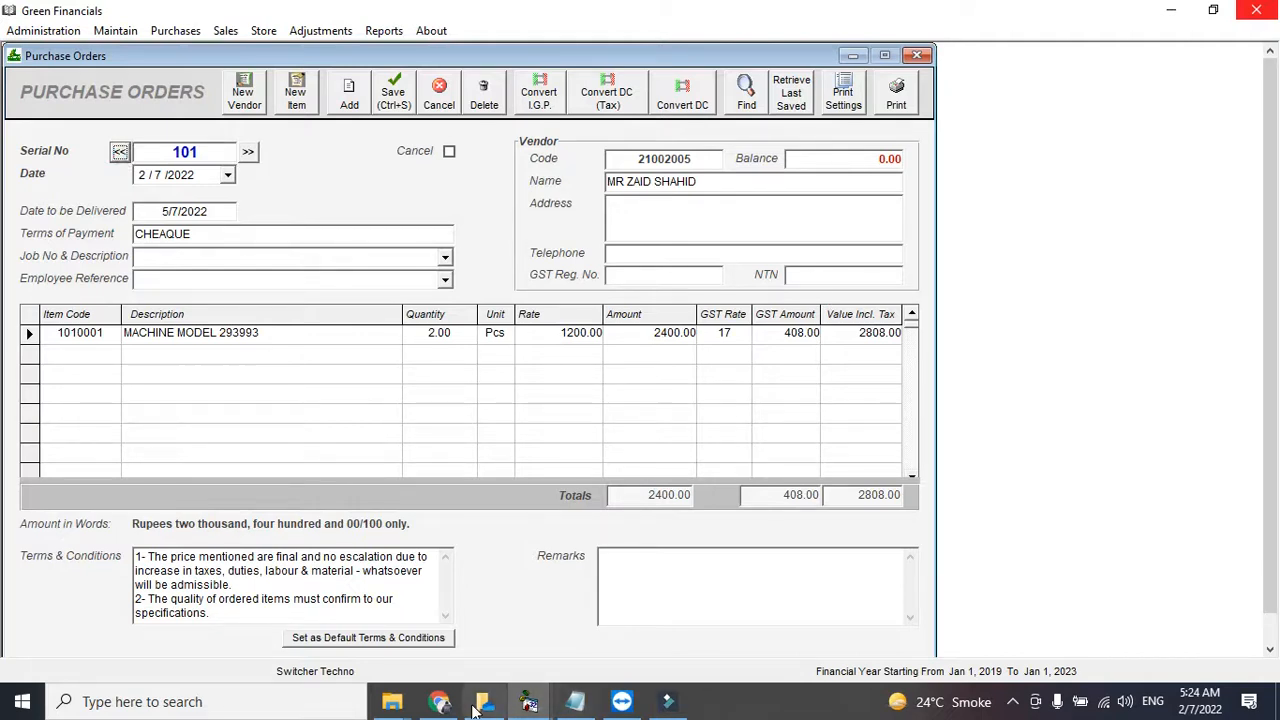
pyautogui.click(621, 701)
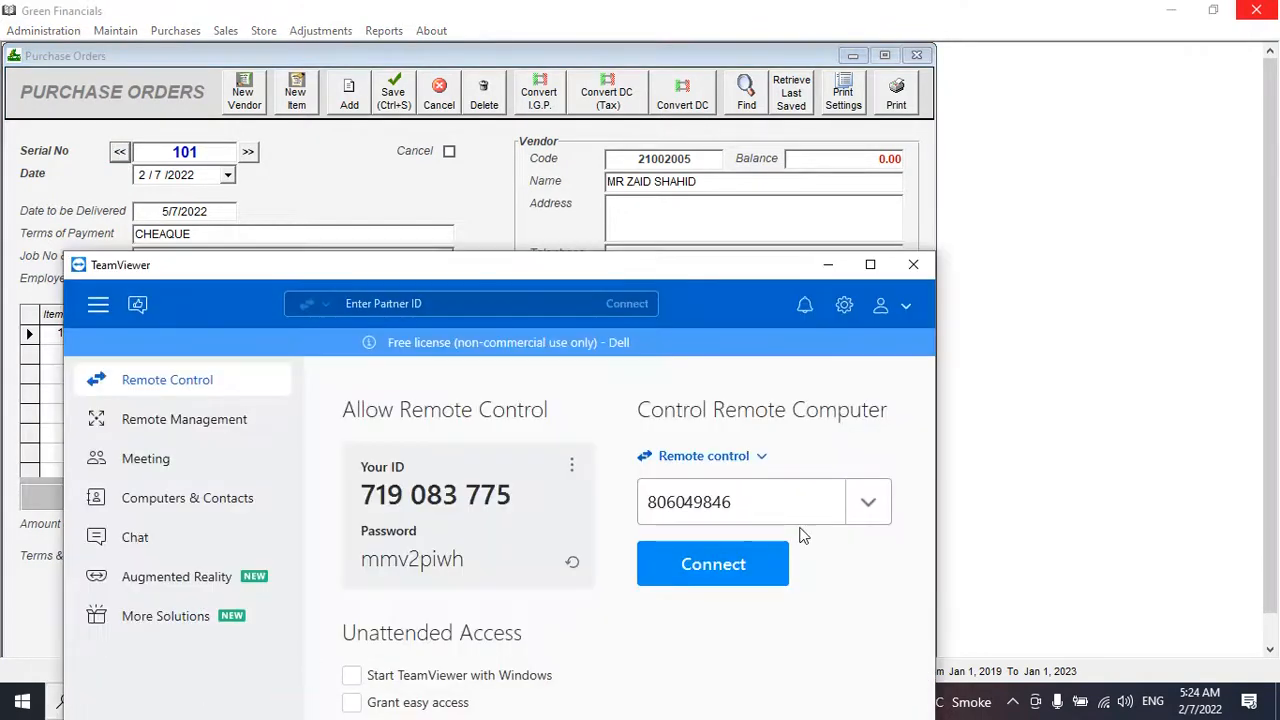
pyautogui.click(828, 265)
# - Make Microsoft Print to PDF the default printer, then open purchase order 101's print preview
pyautogui.click(206, 702)
pyautogui.write('CONTRO')
pyautogui.click(276, 677)
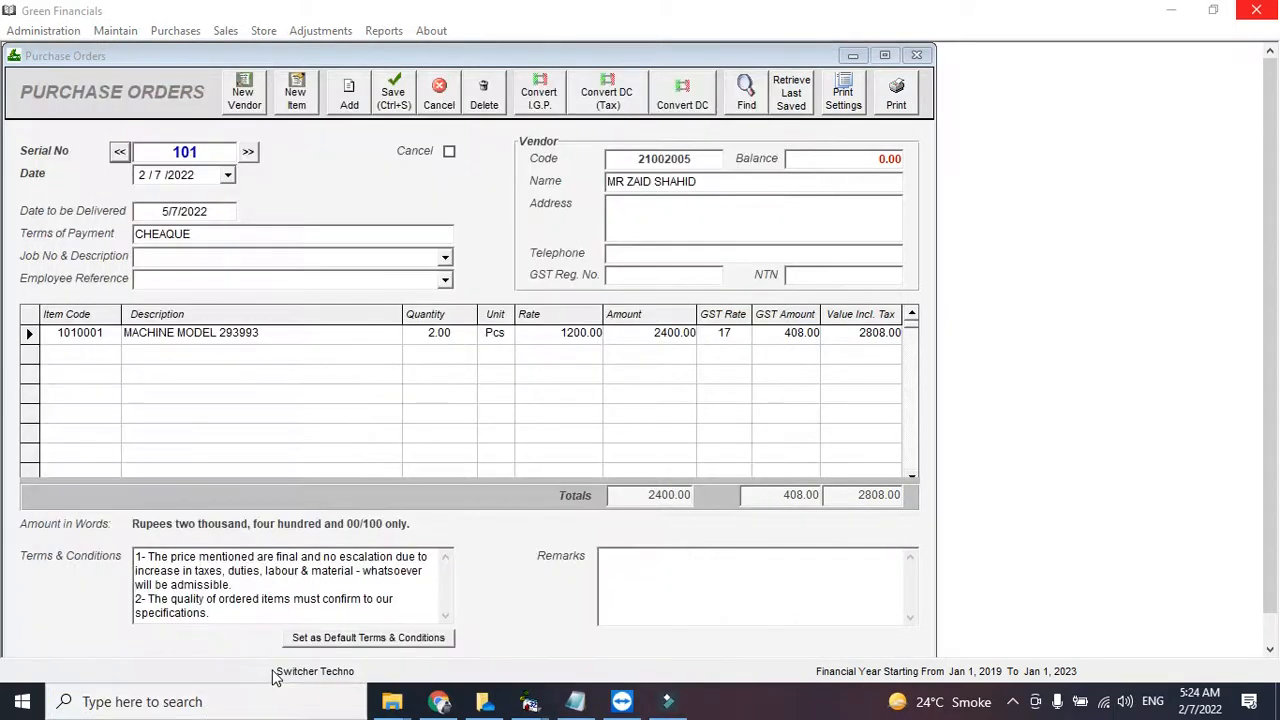
pyautogui.click(472, 282)
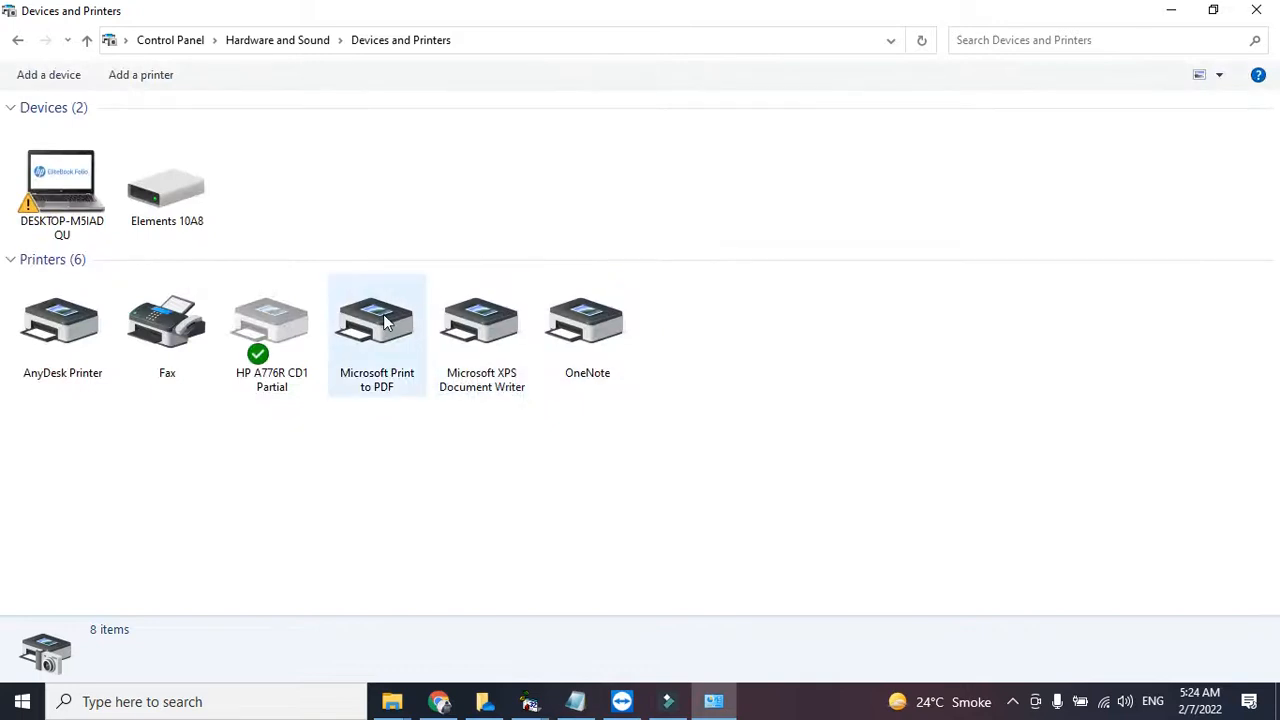
pyautogui.click(385, 320)
pyautogui.rightClick(430, 352)
pyautogui.click(436, 347)
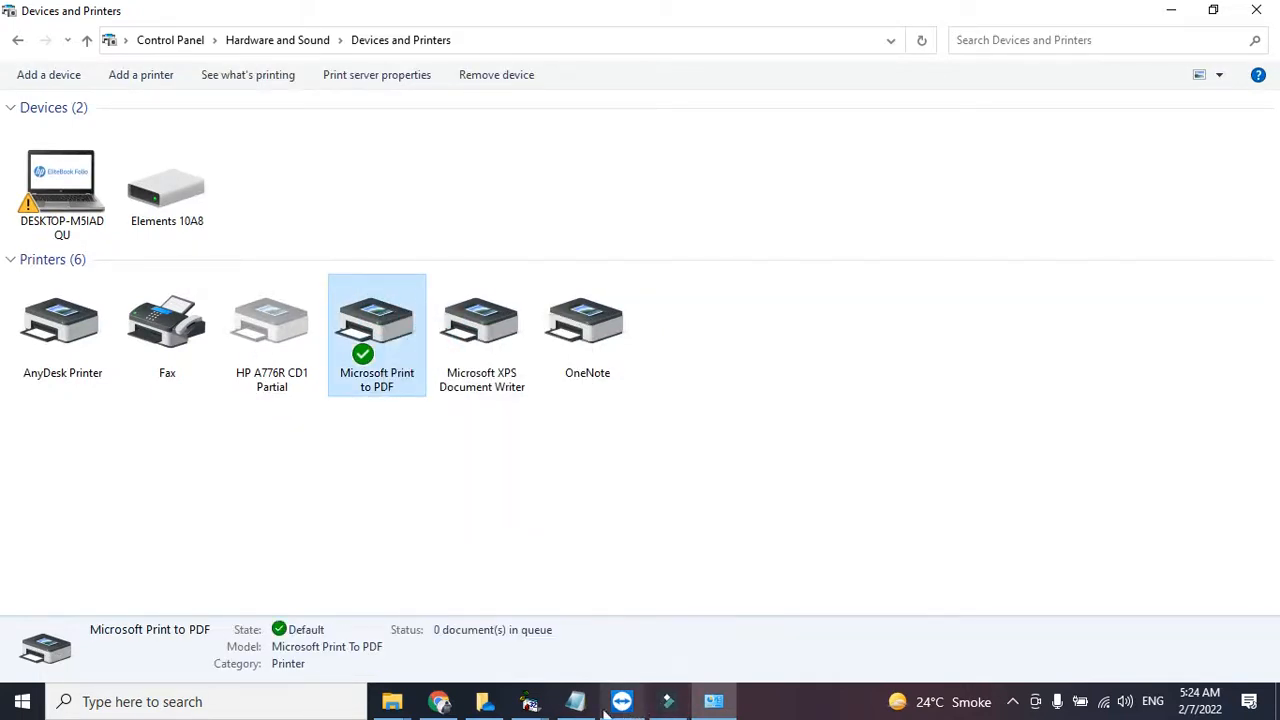
pyautogui.click(529, 701)
pyautogui.click(895, 104)
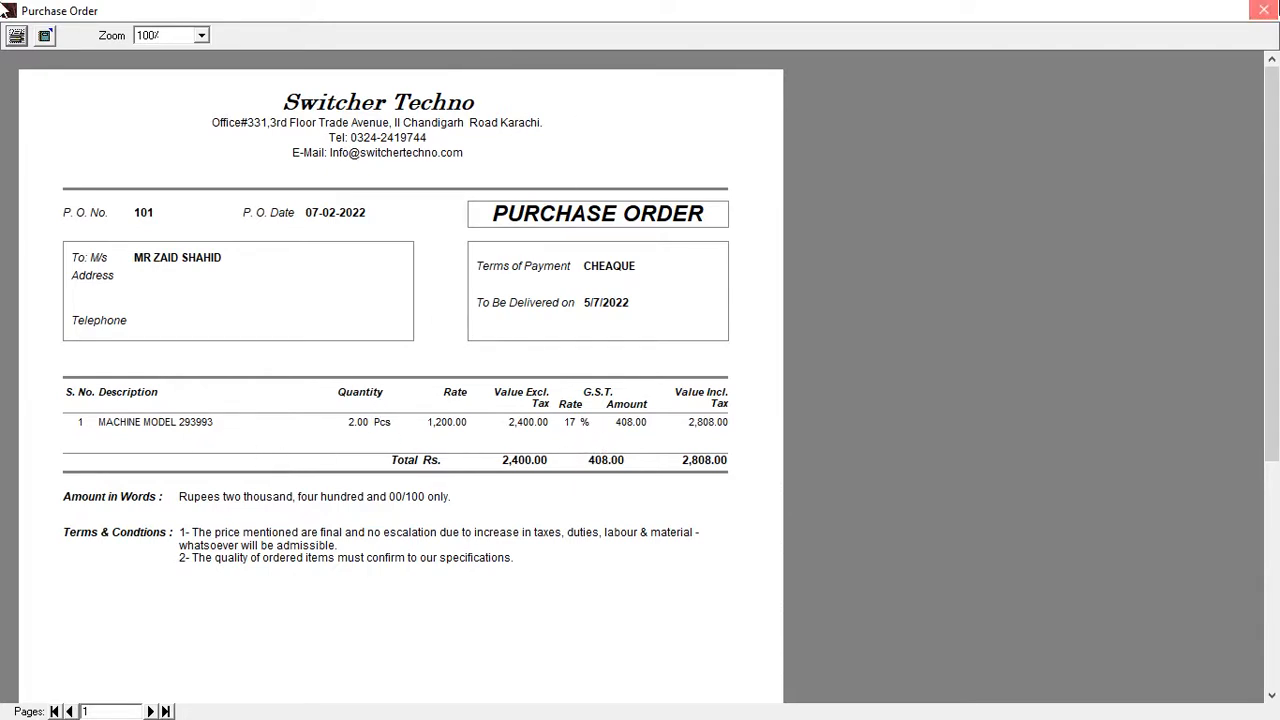
# - Close purchase order 101's print preview, leaving a blank order numbered 102
pyautogui.click(1263, 10)
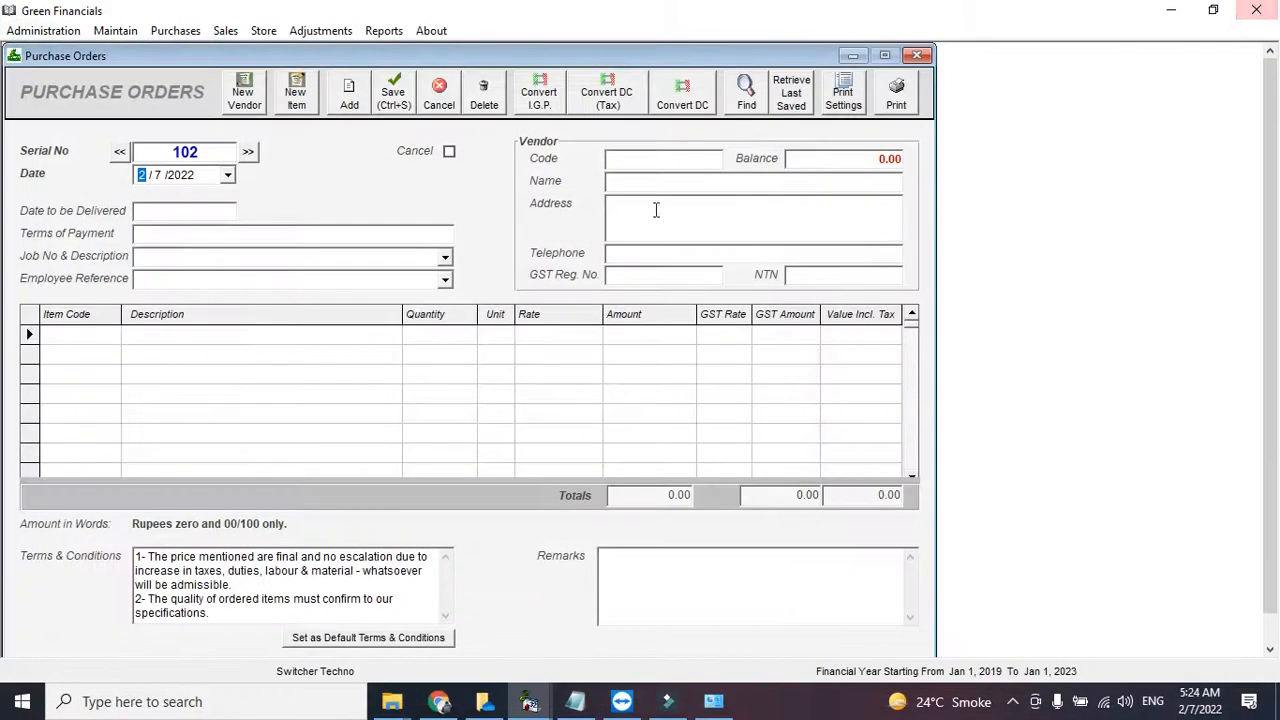
# - Display the Purchase Orders Tracking report, showing order 101 with 2.00 ordered and 0.00 supplied
pyautogui.click(391, 39)
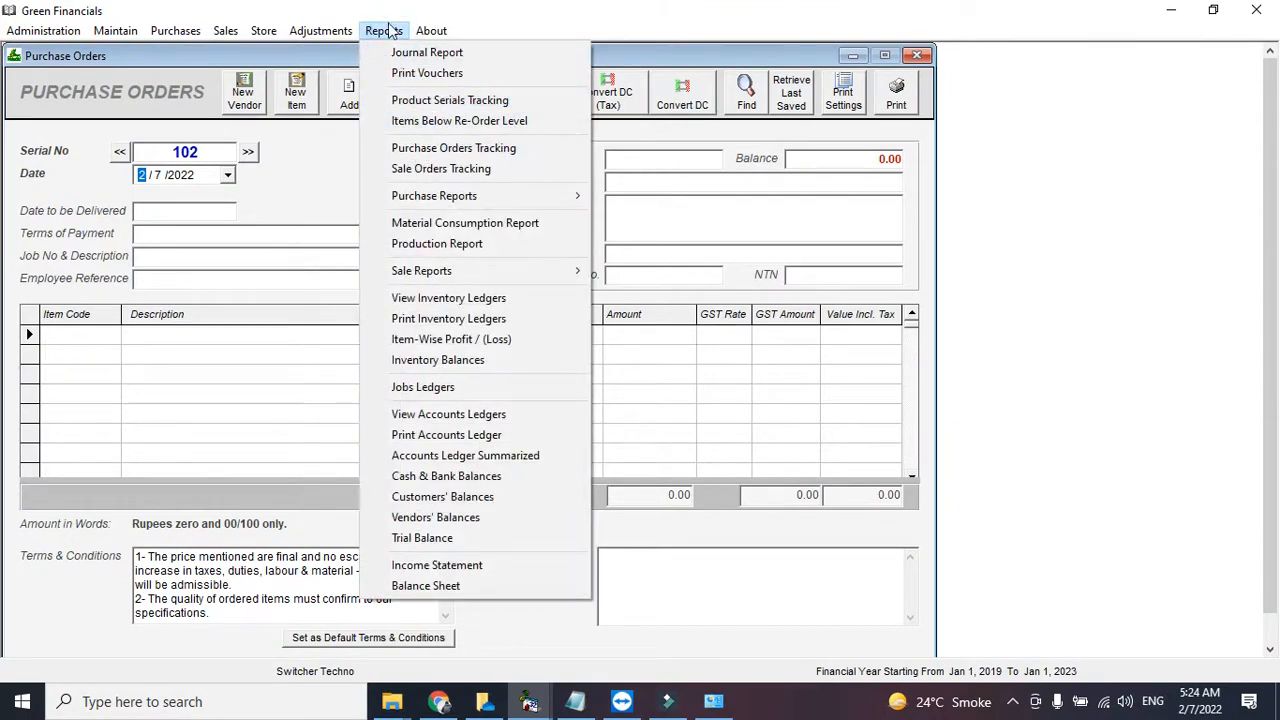
pyautogui.click(415, 148)
pyautogui.click(833, 133)
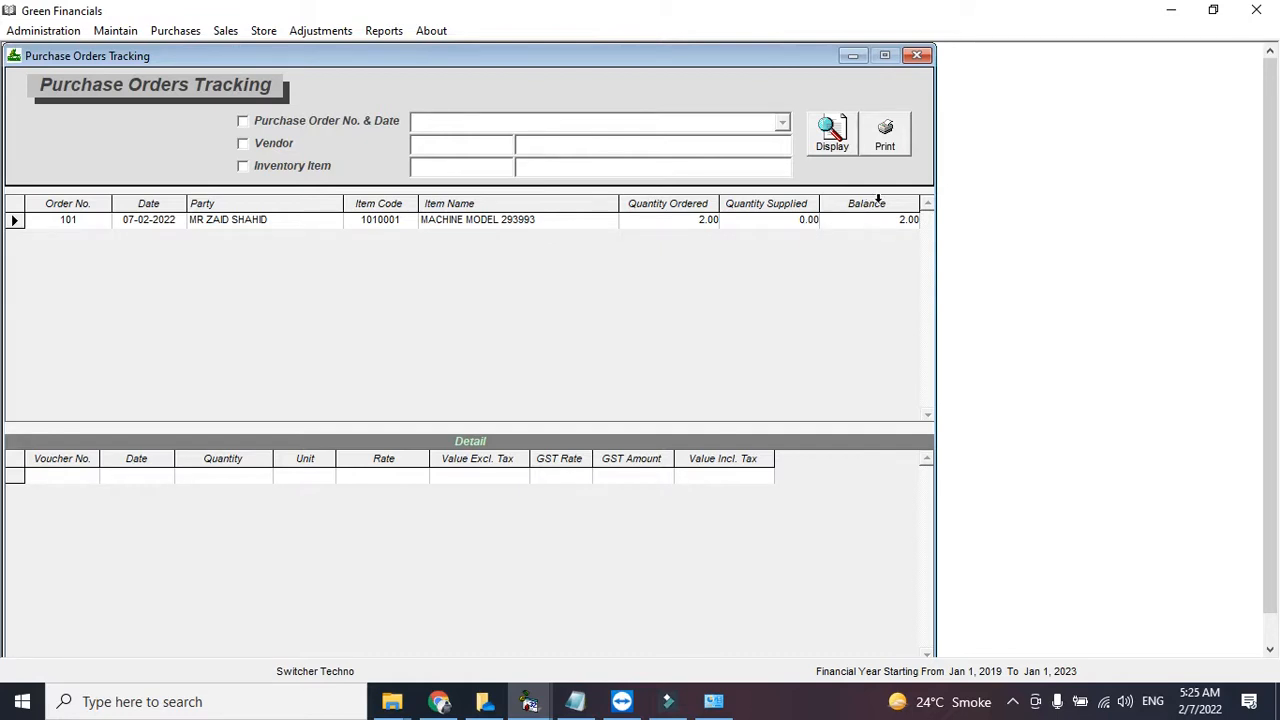
# - Try the vendor, item and order number/date filters, then close the tracking and purchase order windows
pyautogui.click(274, 147)
pyautogui.click(296, 167)
pyautogui.click(389, 126)
pyautogui.click(471, 120)
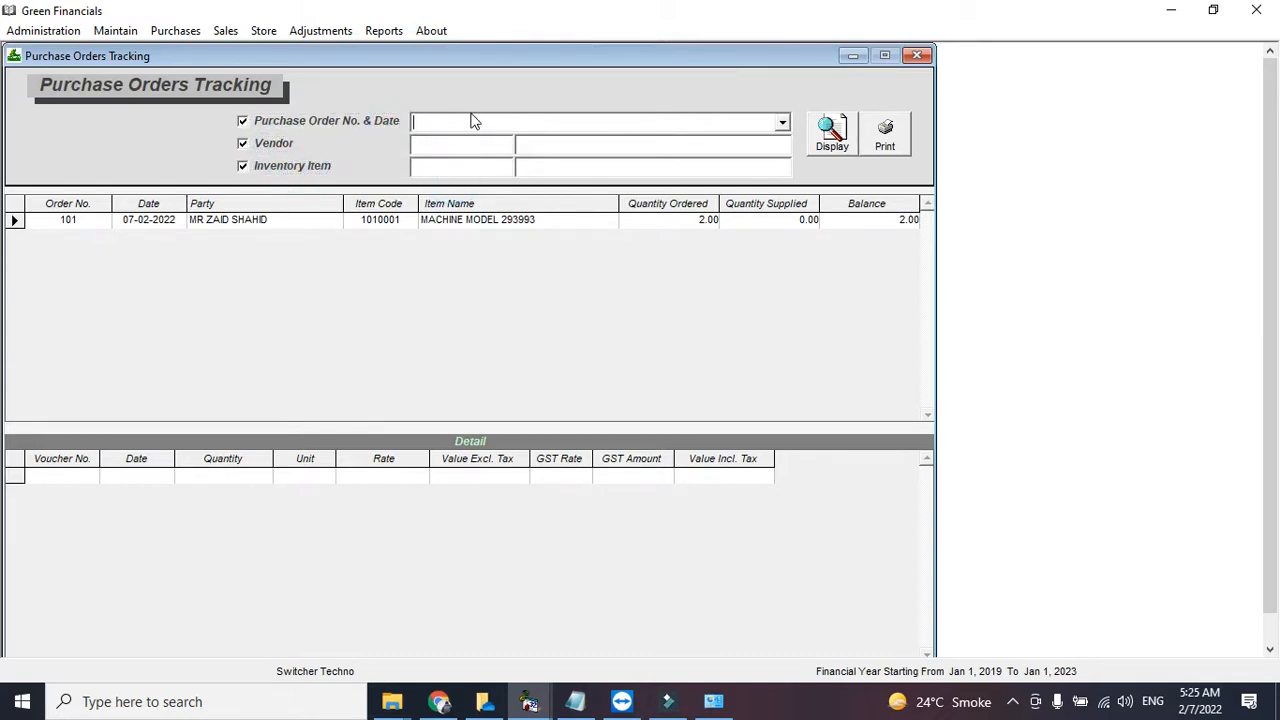
pyautogui.click(782, 122)
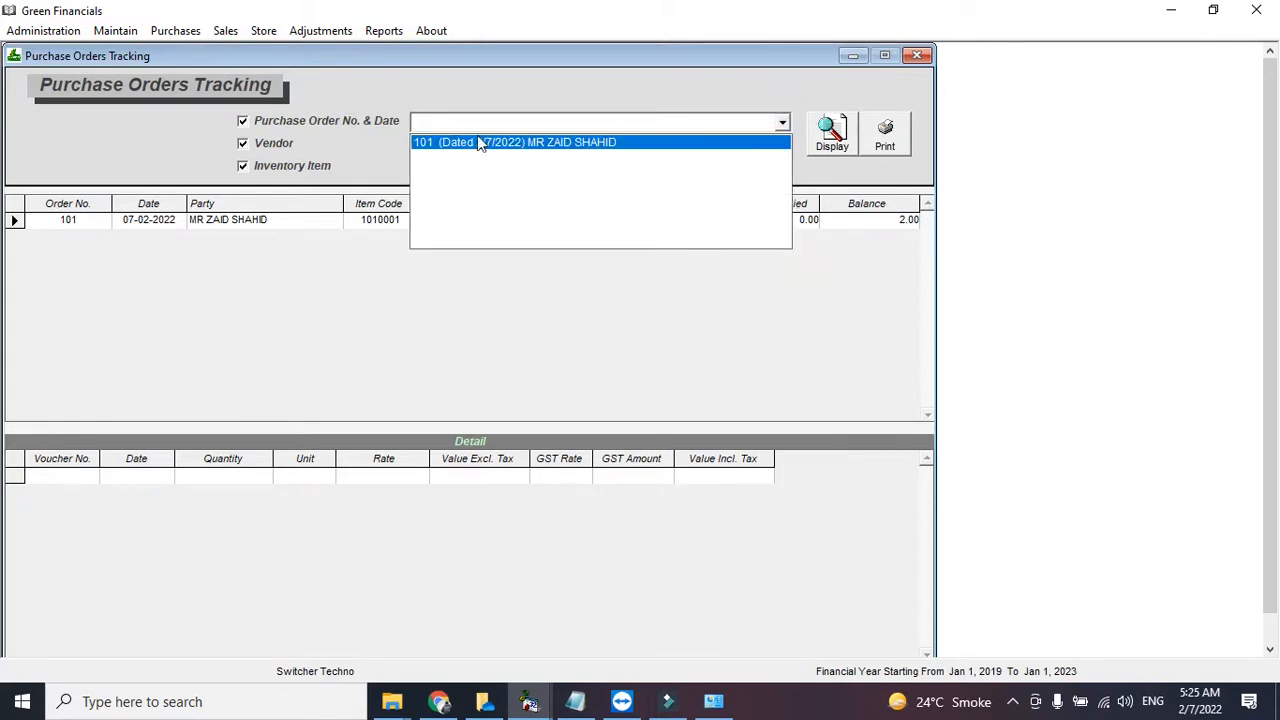
pyautogui.click(257, 104)
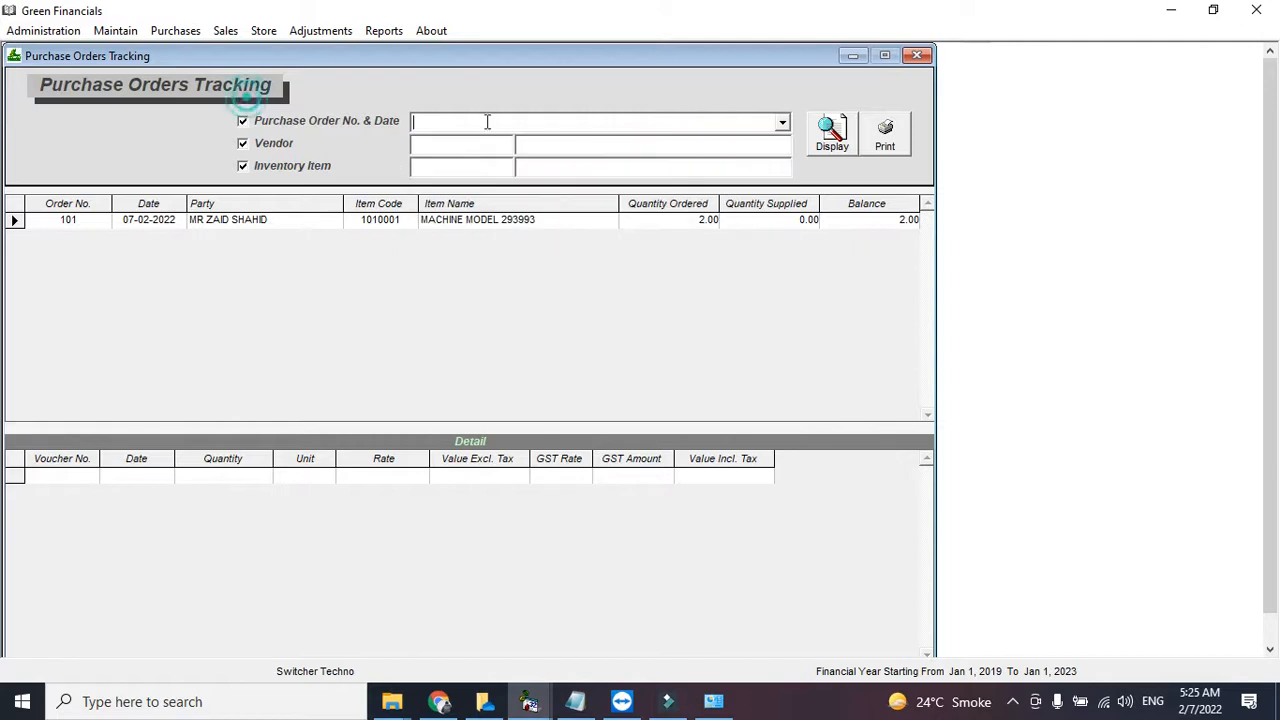
pyautogui.click(917, 55)
pyautogui.click(917, 55)
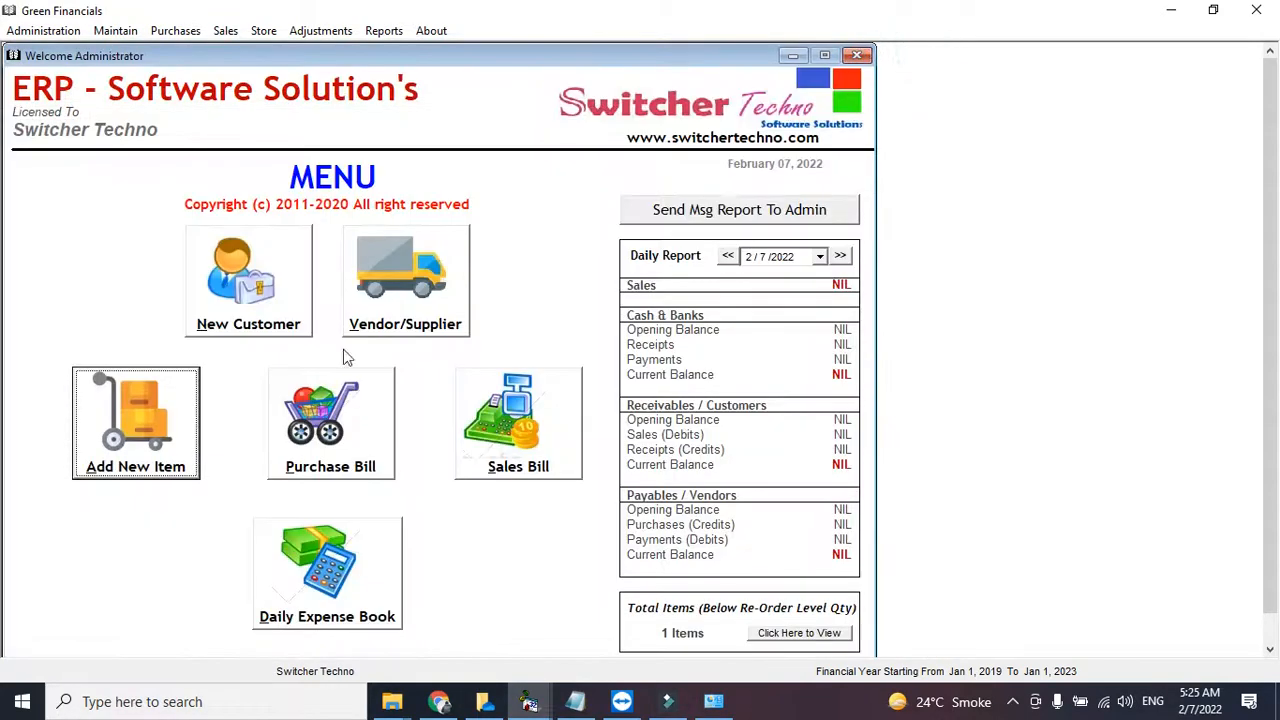
# - Load purchase order 101 and convert it into a sales-tax purchase
pyautogui.click(176, 31)
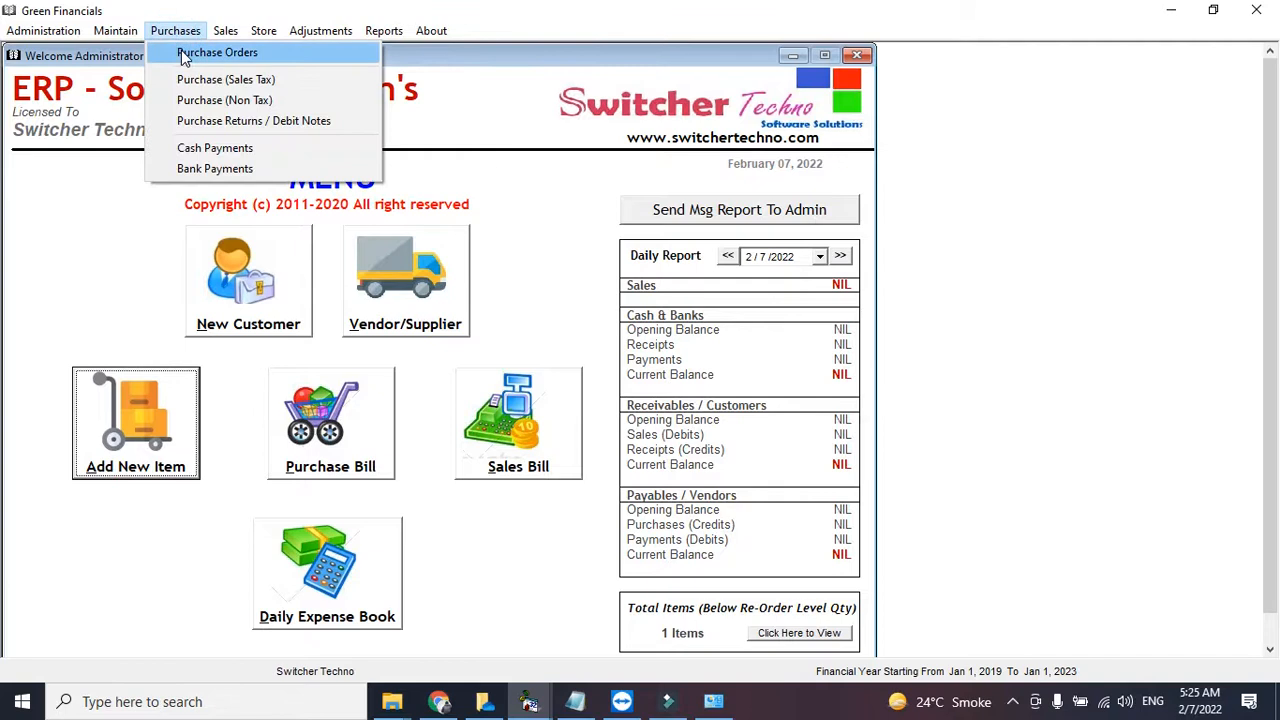
pyautogui.click(217, 53)
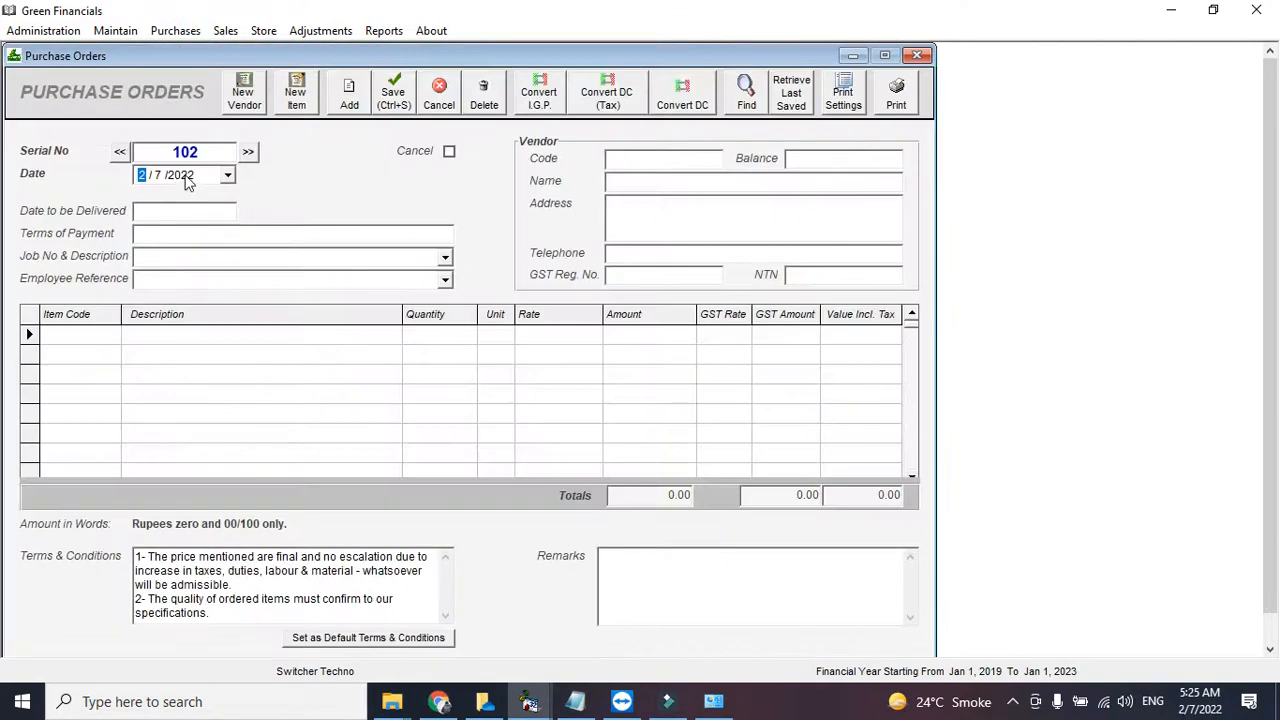
pyautogui.click(119, 151)
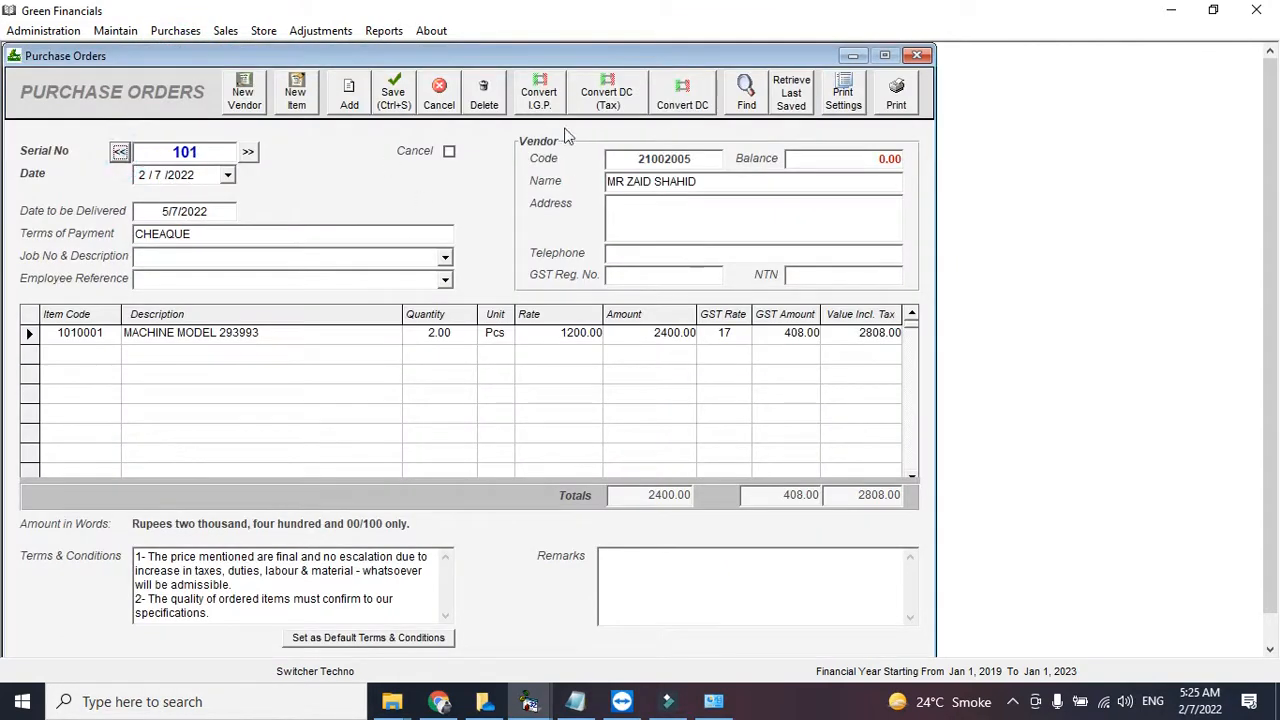
pyautogui.click(670, 100)
pyautogui.click(624, 112)
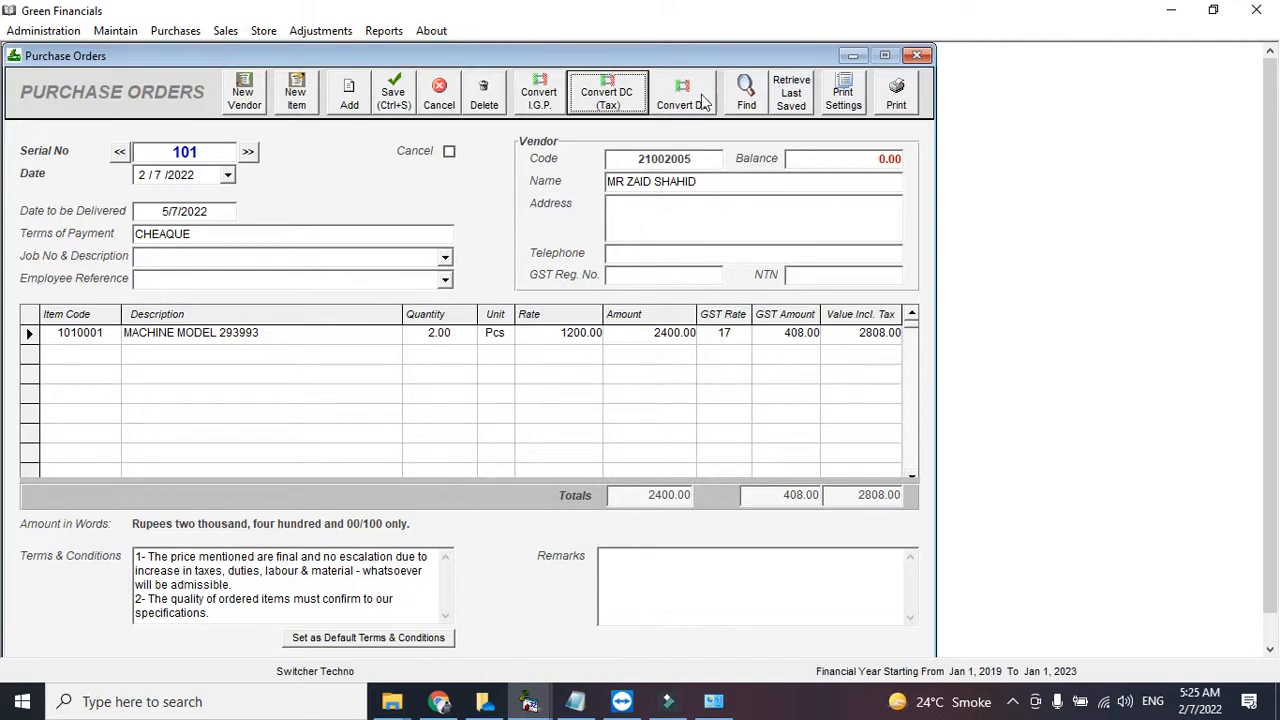
pyautogui.click(585, 104)
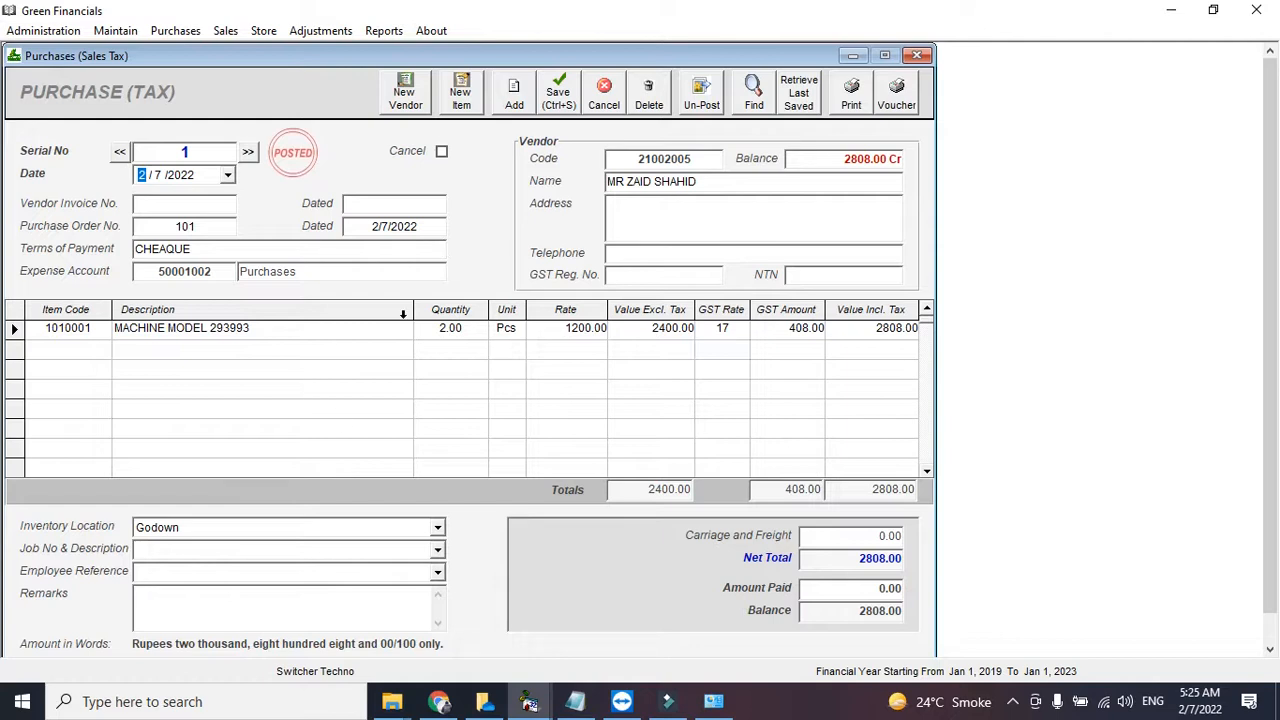
# - Enter vendor invoice R6565, check the amount paid, keep Godown as location, and preview the bill
pyautogui.click(170, 204)
pyautogui.write('R6565')
pyautogui.click(872, 591)
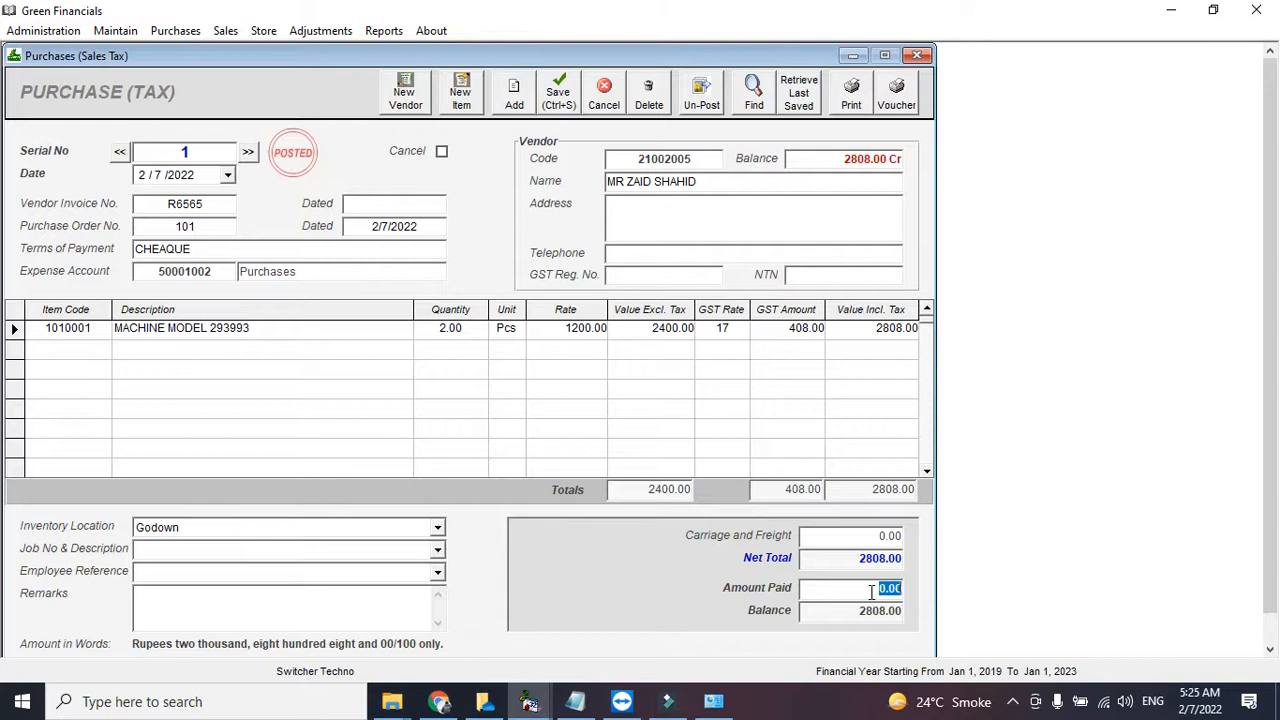
pyautogui.click(860, 589)
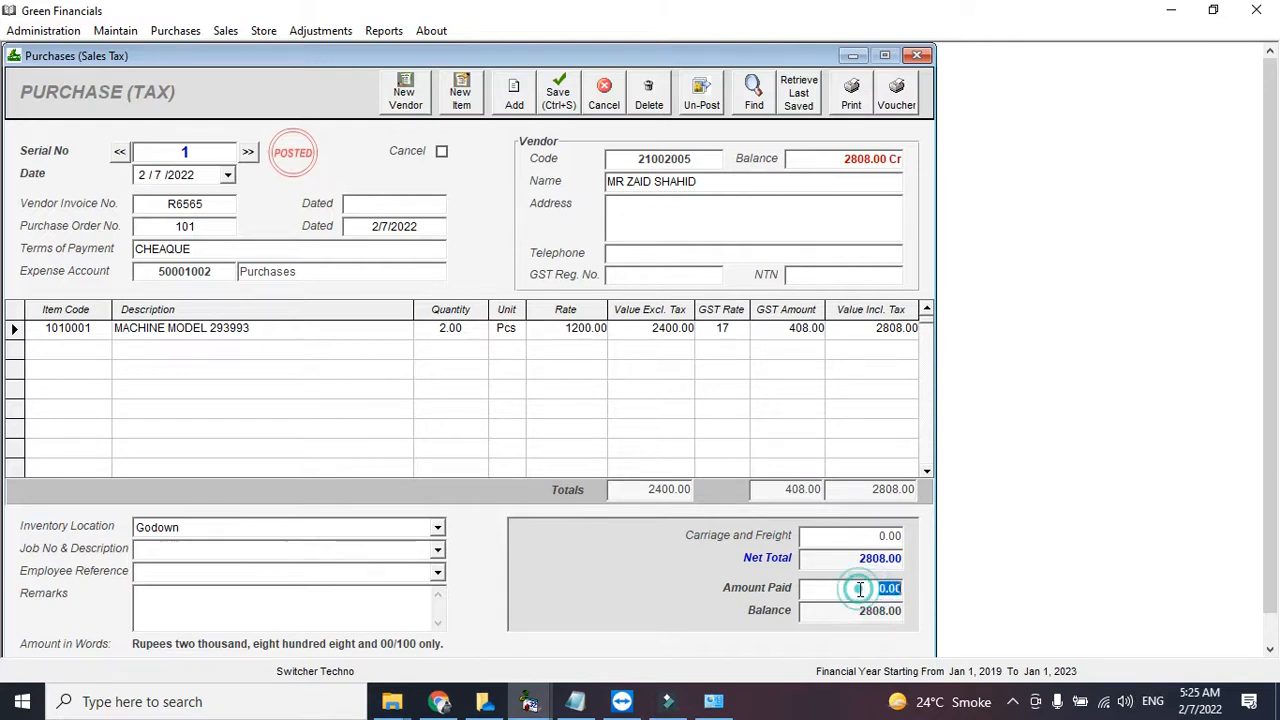
pyautogui.click(438, 528)
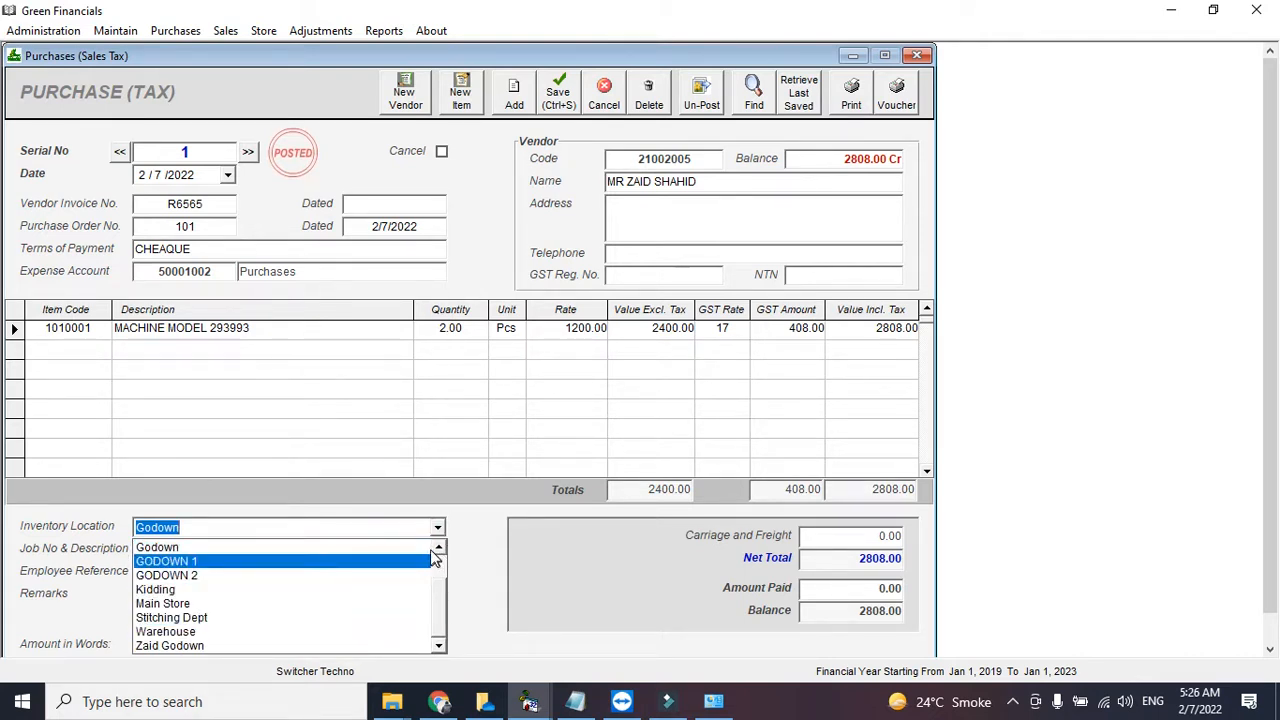
pyautogui.click(436, 547)
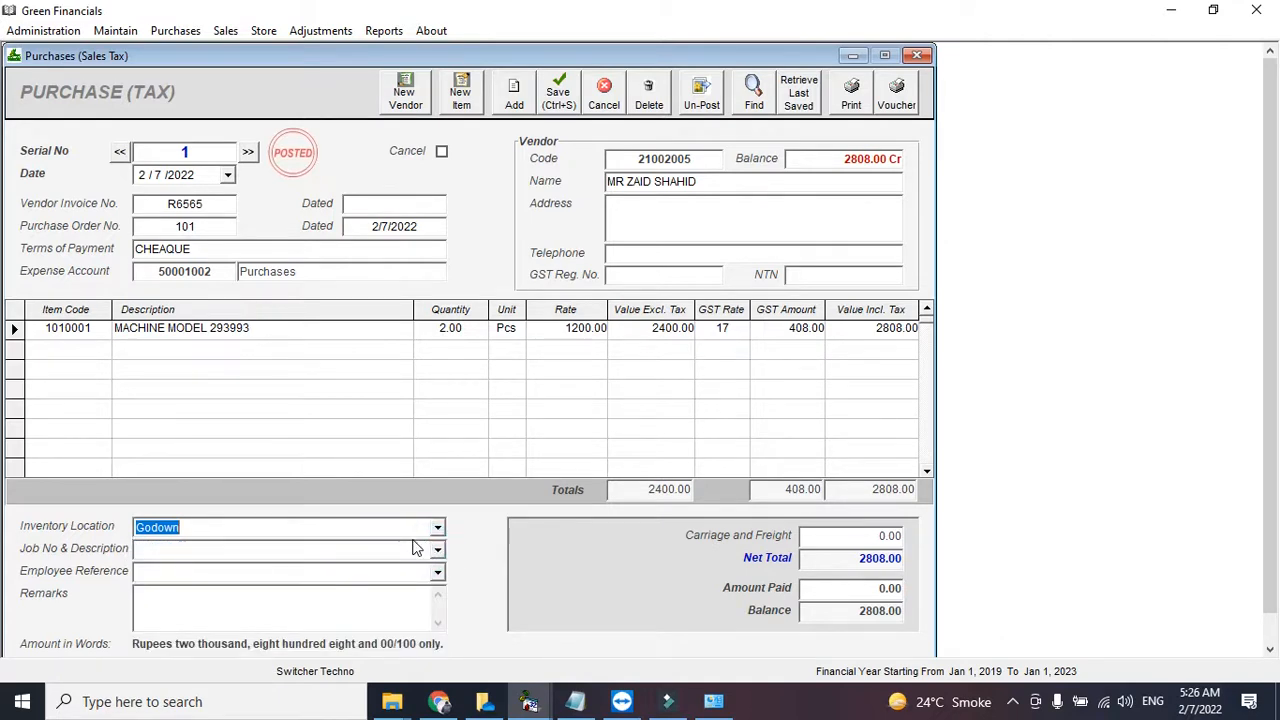
pyautogui.click(849, 112)
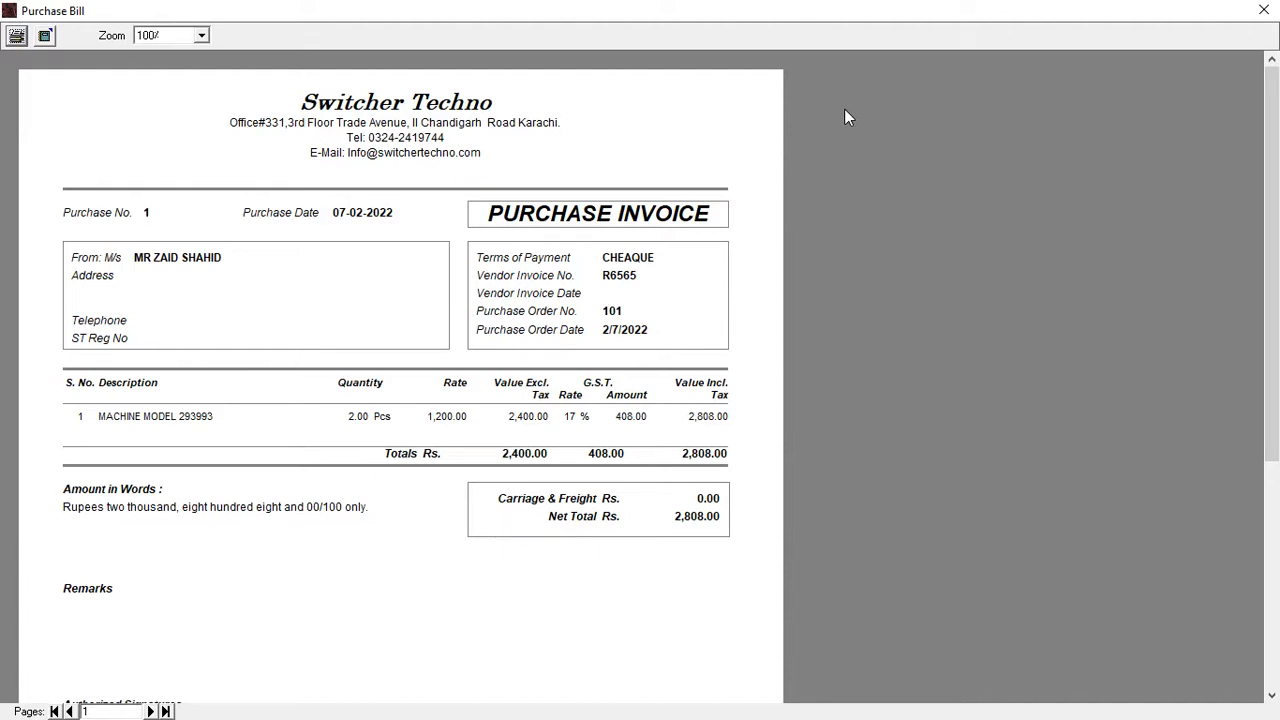
# - Cancel printing the purchase invoice and close its preview
pyautogui.click(16, 38)
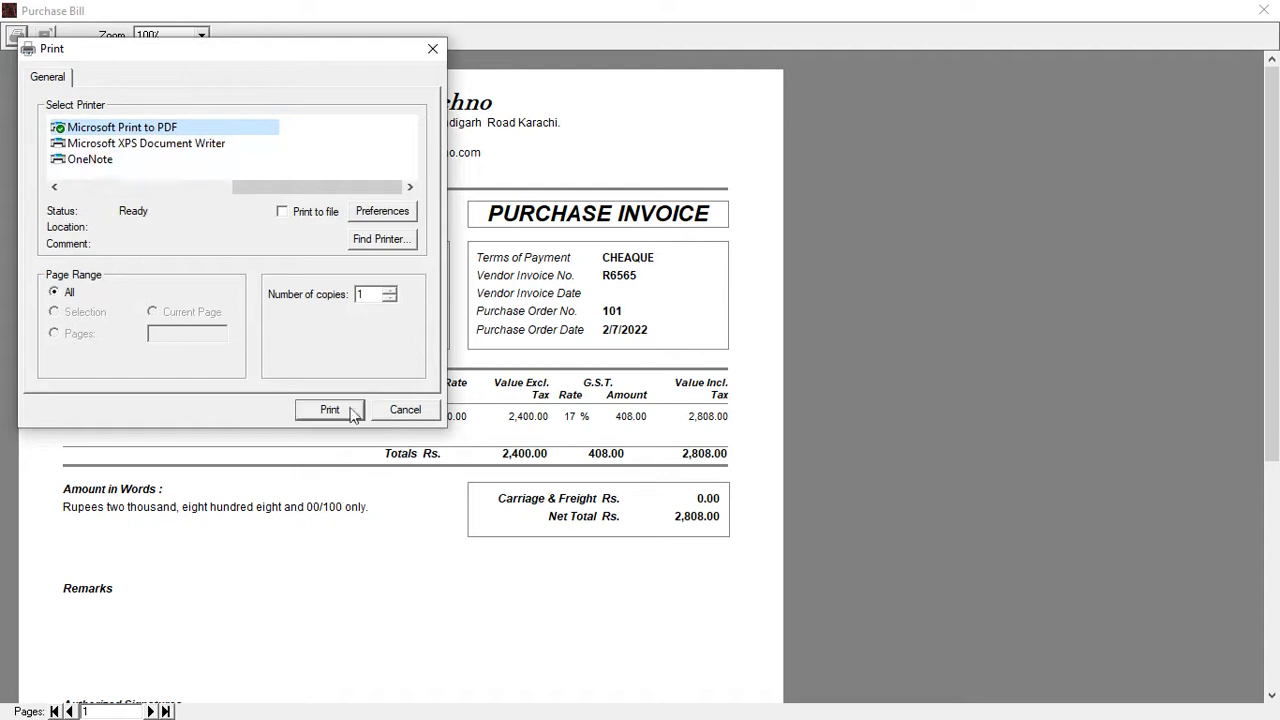
pyautogui.click(380, 411)
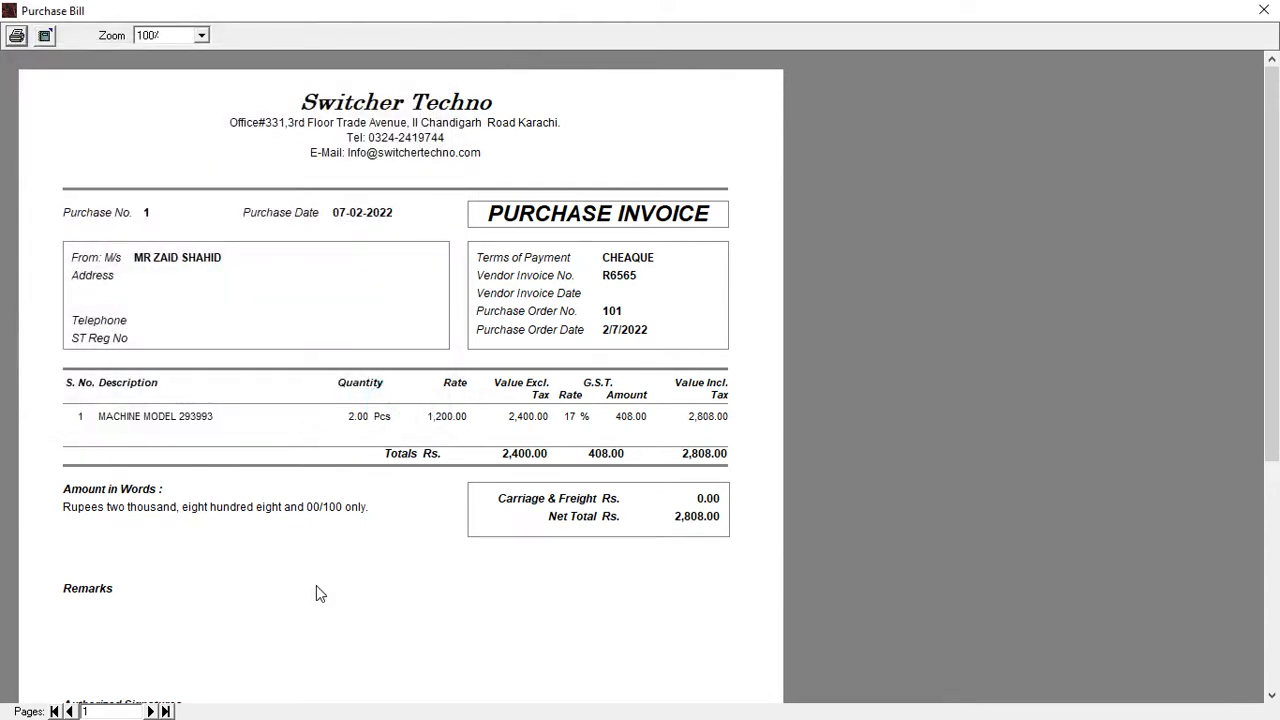
pyautogui.click(1274, 6)
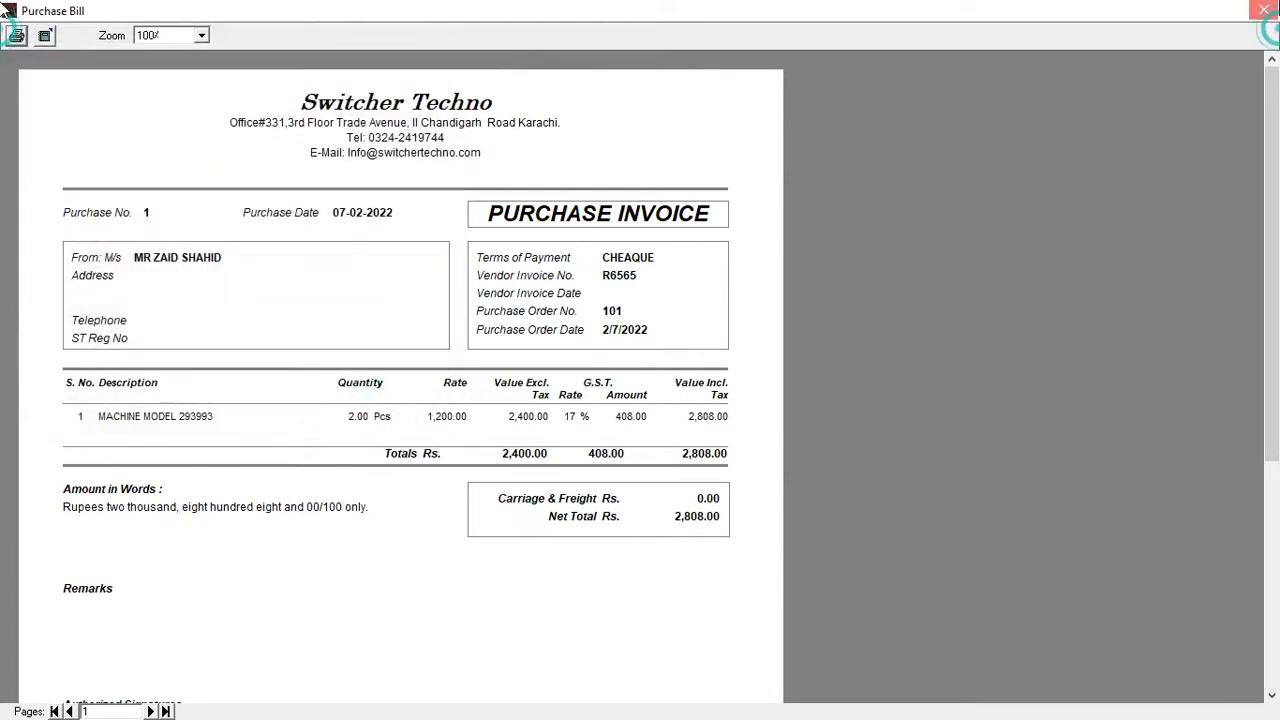
pyautogui.click(384, 31)
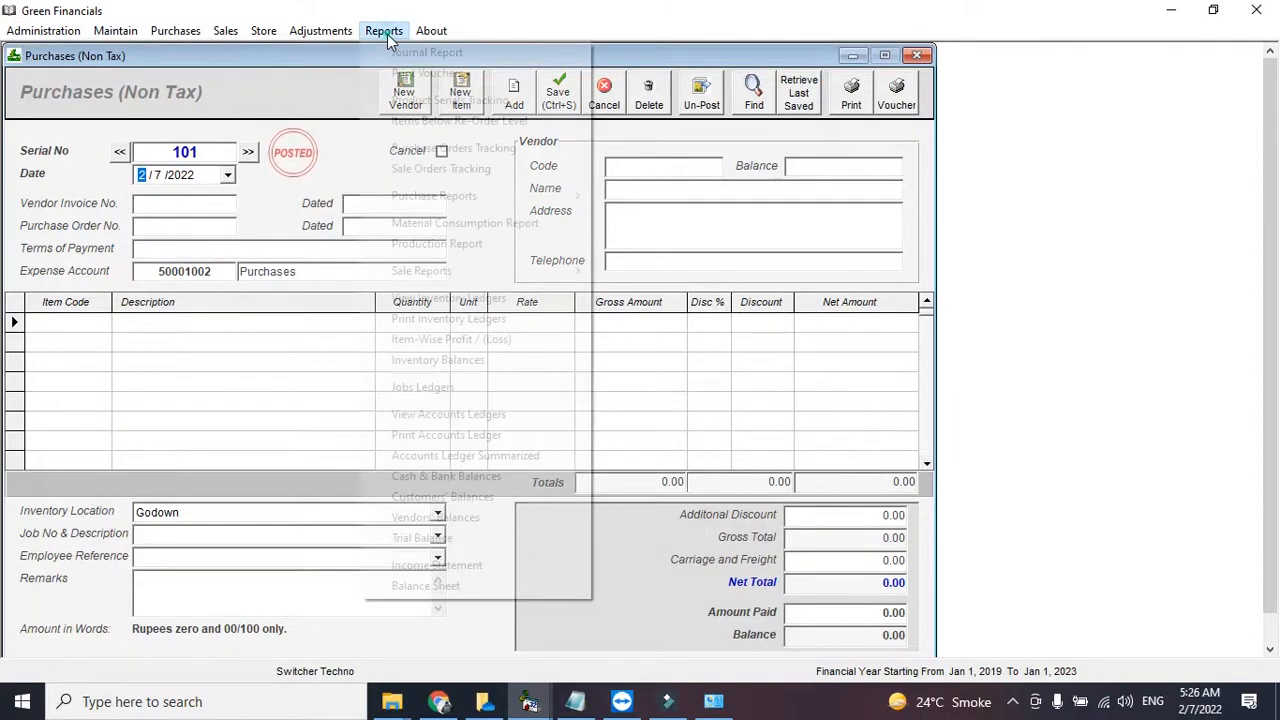
# - Display Inventory Balances for all items and briefly open MACHINE MODEL 293993's ledger
pyautogui.click(472, 365)
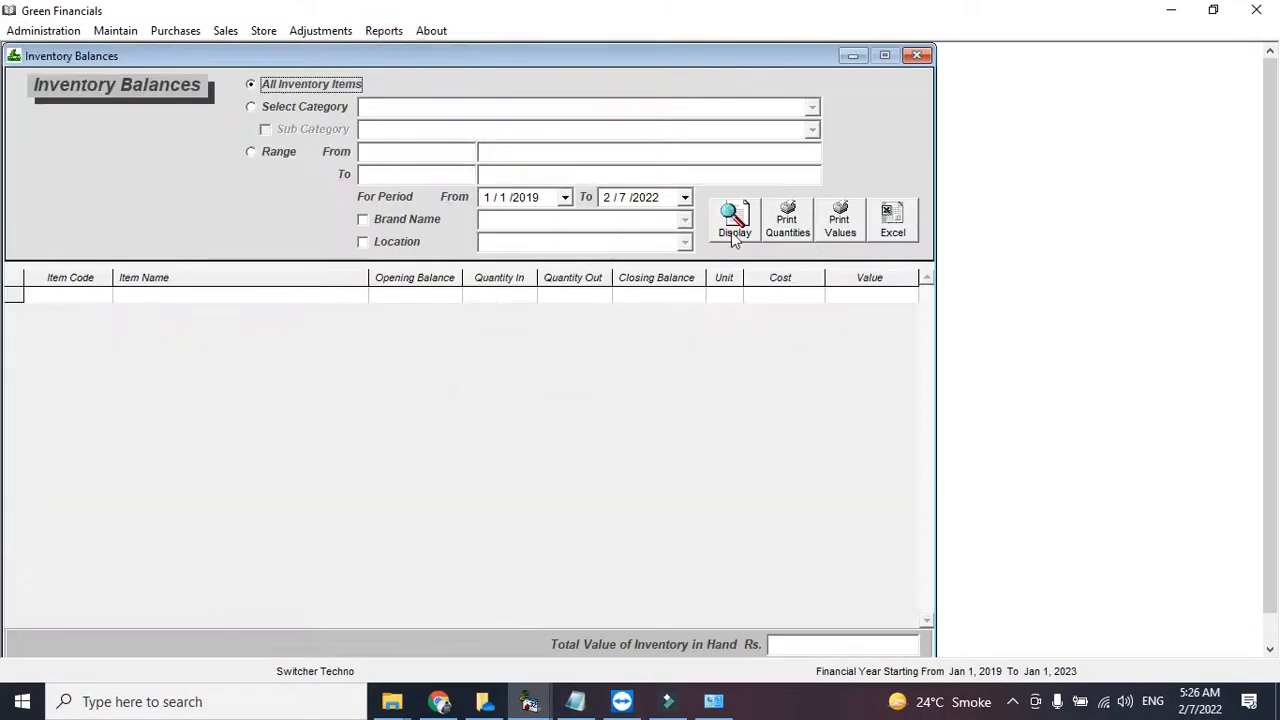
pyautogui.click(735, 232)
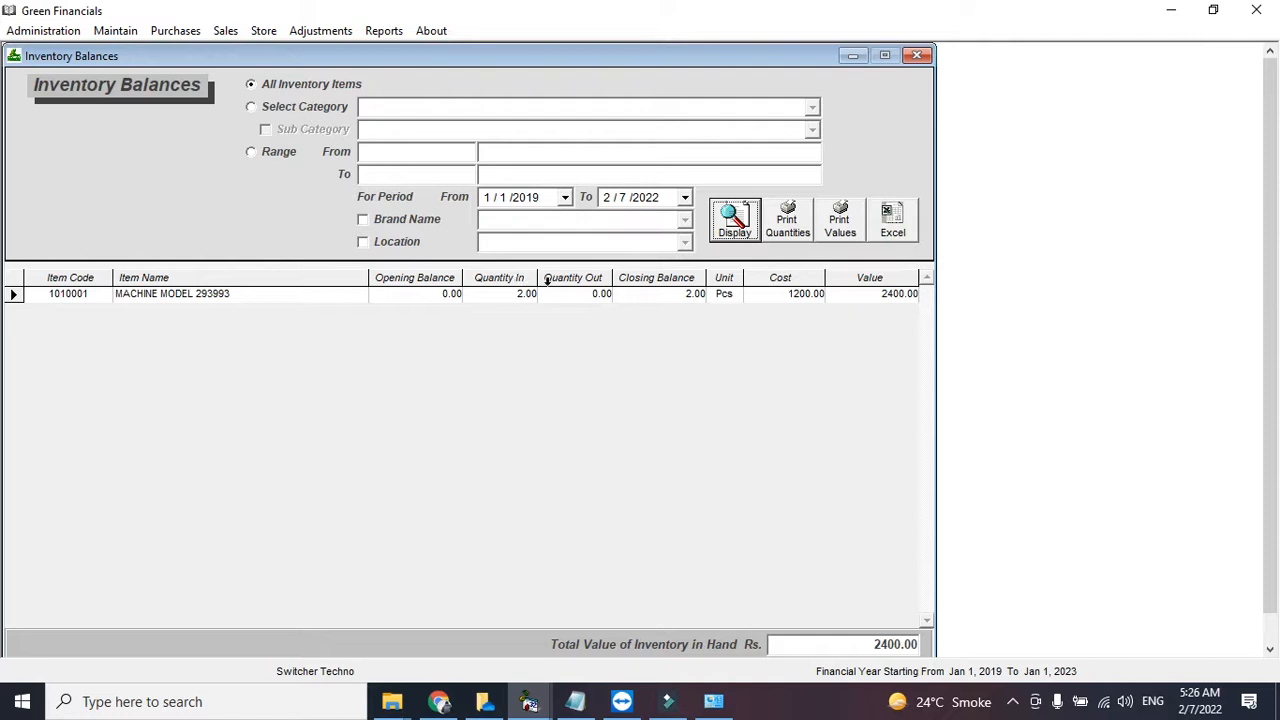
pyautogui.click(585, 293)
pyautogui.doubleClick(591, 296)
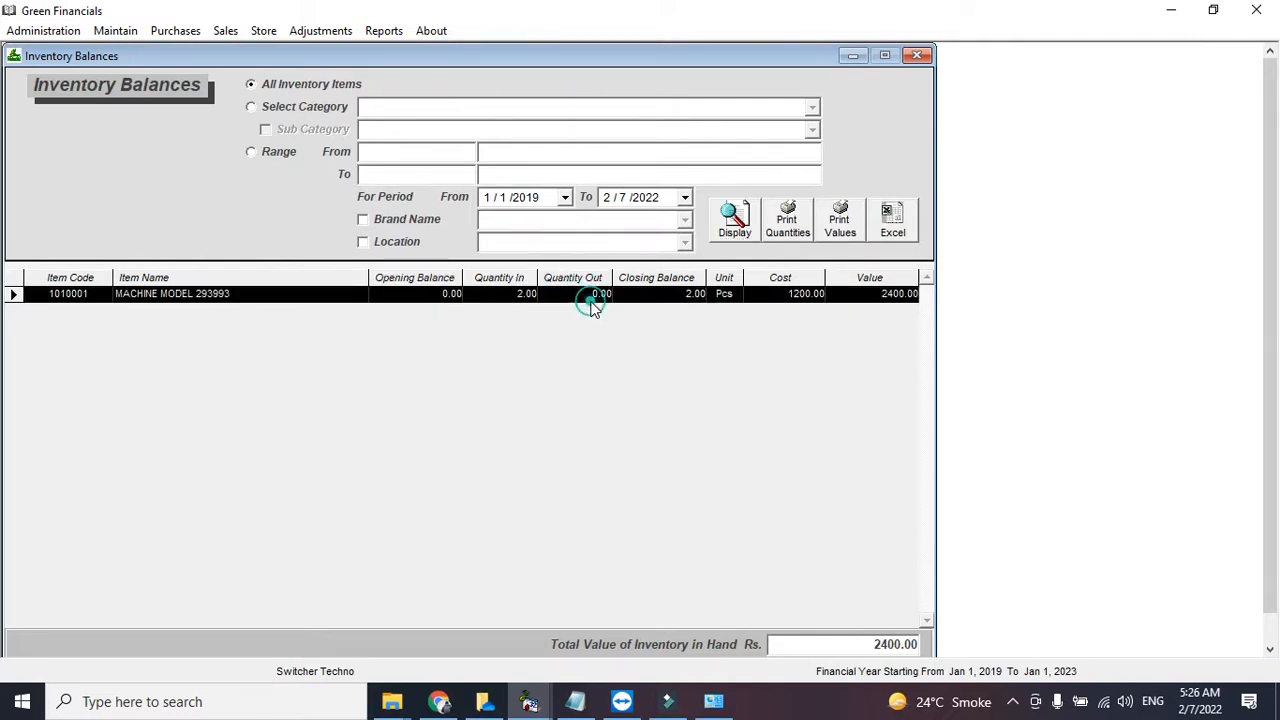
pyautogui.click(919, 55)
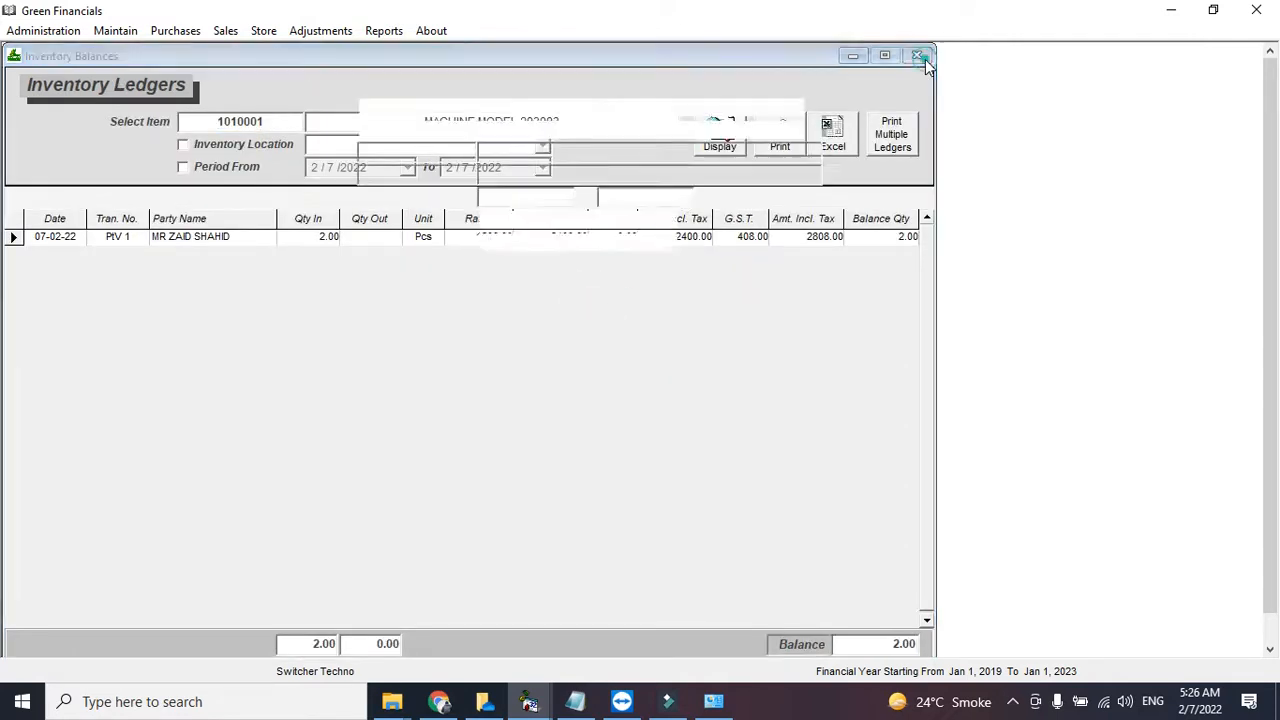
pyautogui.click(917, 56)
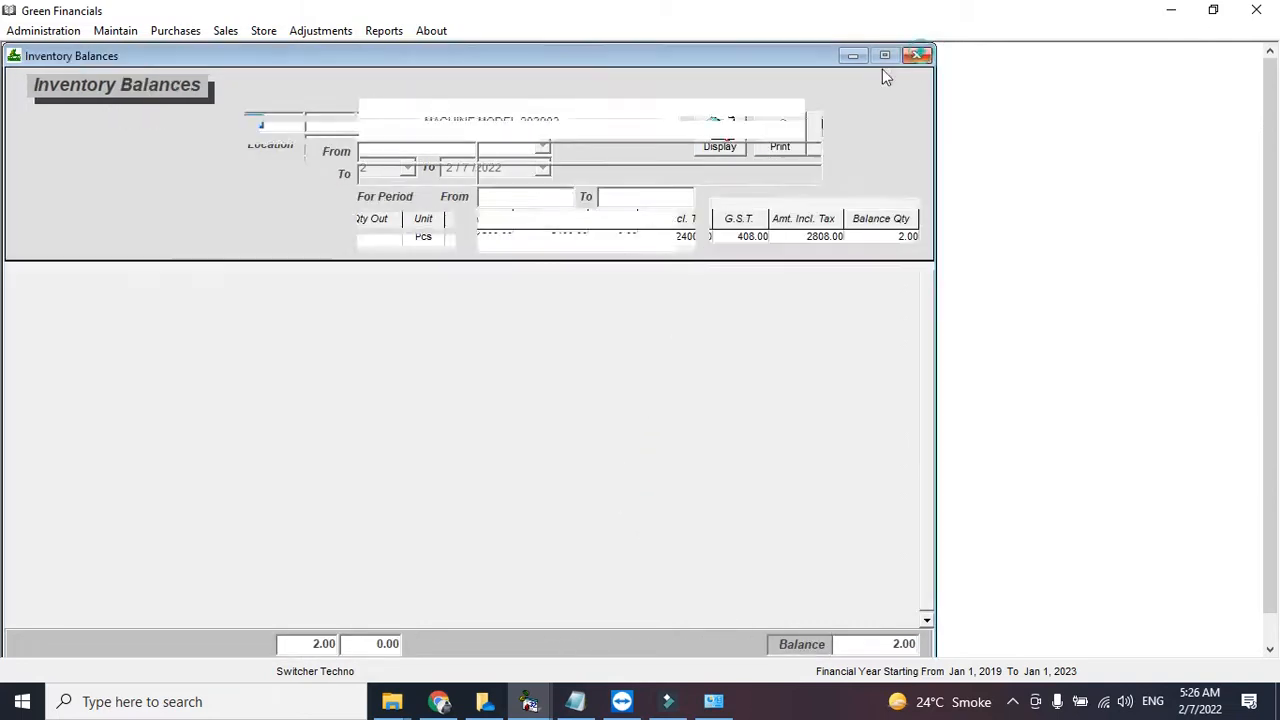
# - Reopen the item's ledger, showing PIV 1 with 2.00 Pcs in at 1200, try its filters, then close it
pyautogui.click(418, 318)
pyautogui.doubleClick(423, 297)
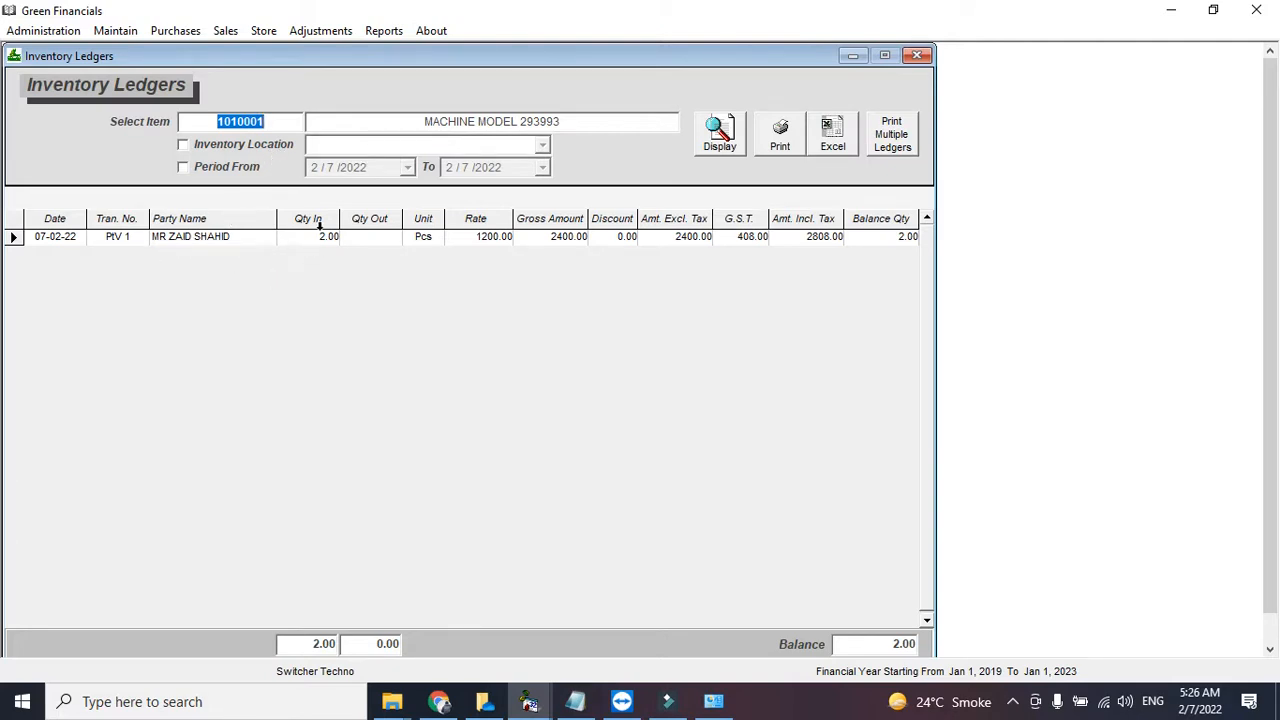
pyautogui.click(285, 146)
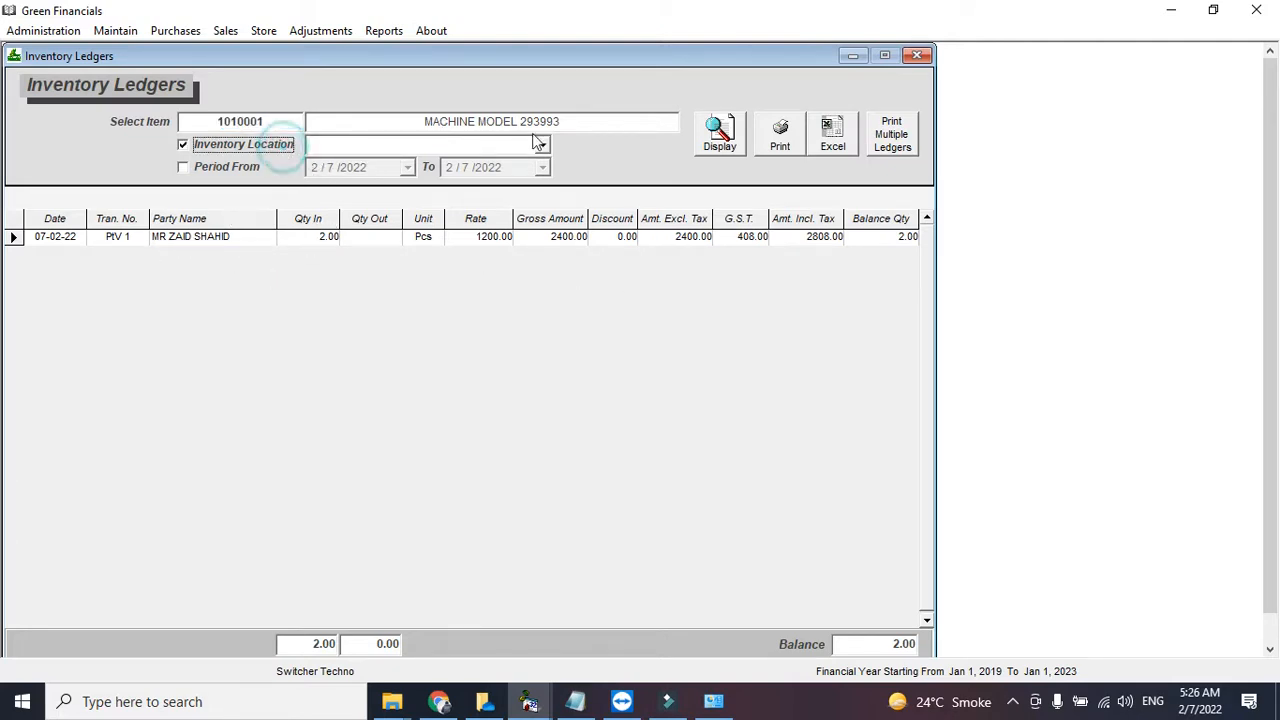
pyautogui.click(541, 145)
pyautogui.click(541, 145)
pyautogui.click(279, 144)
pyautogui.click(241, 168)
pyautogui.click(241, 168)
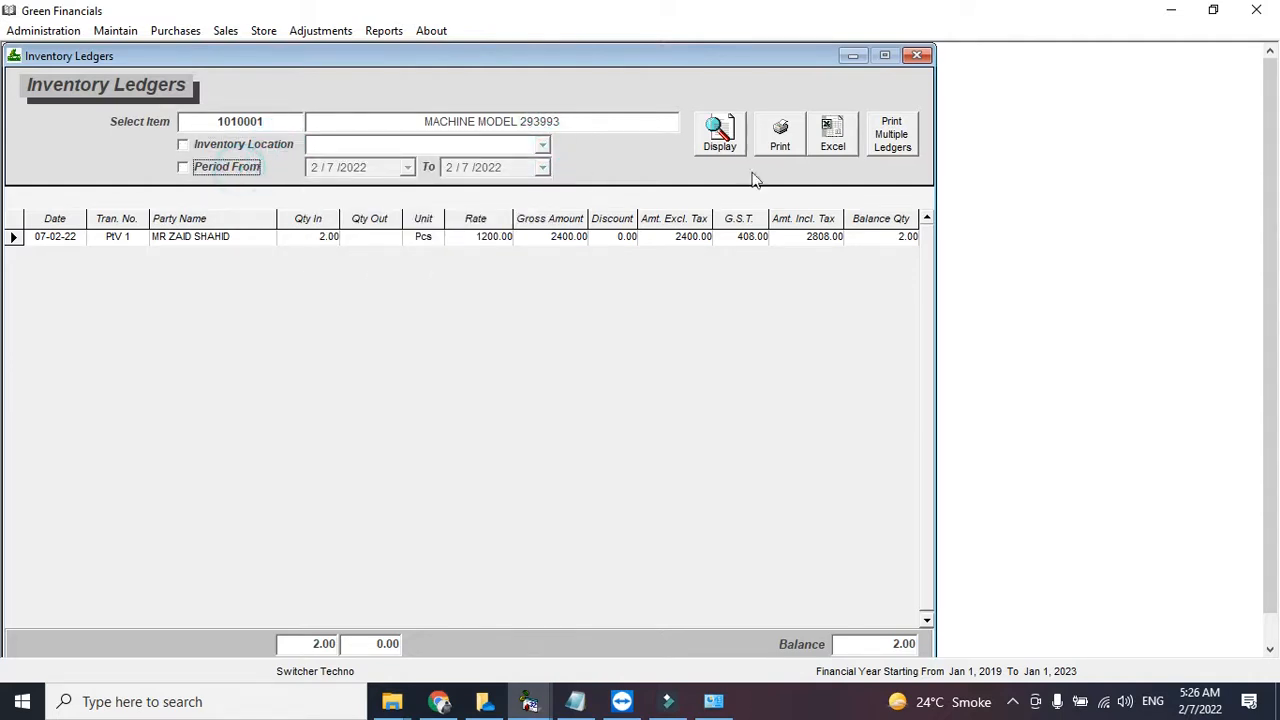
pyautogui.click(832, 150)
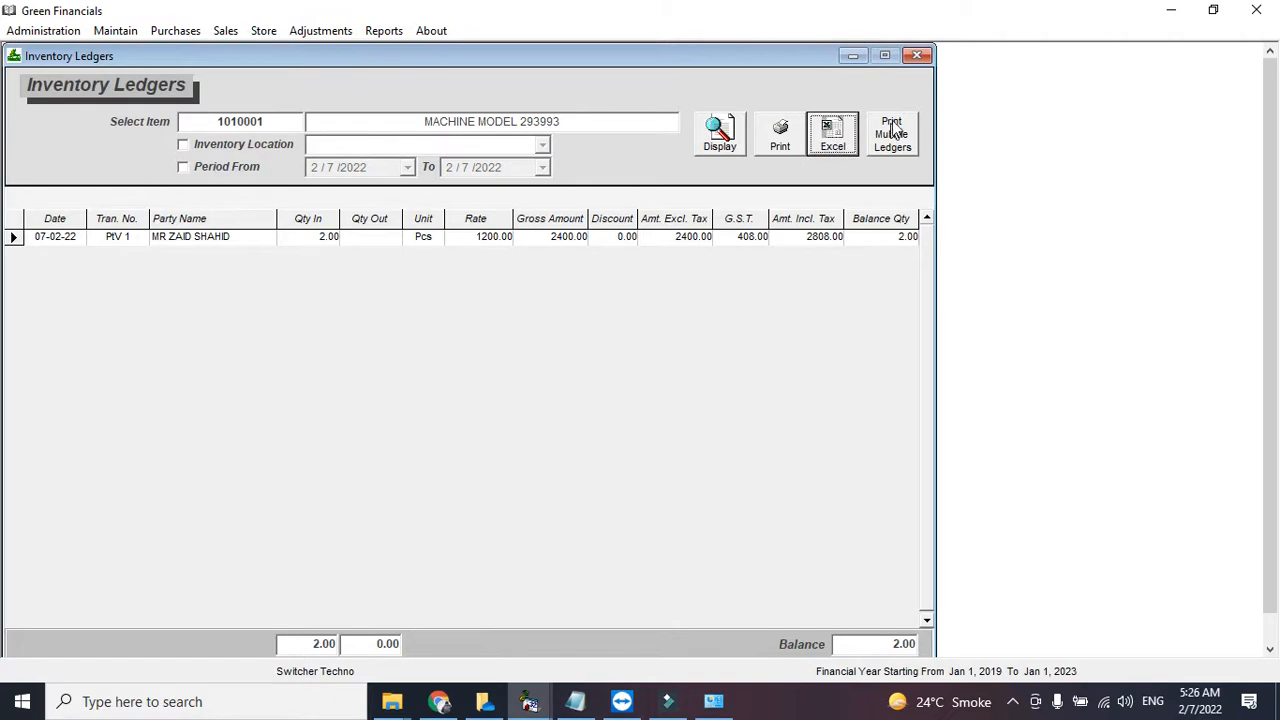
pyautogui.click(917, 55)
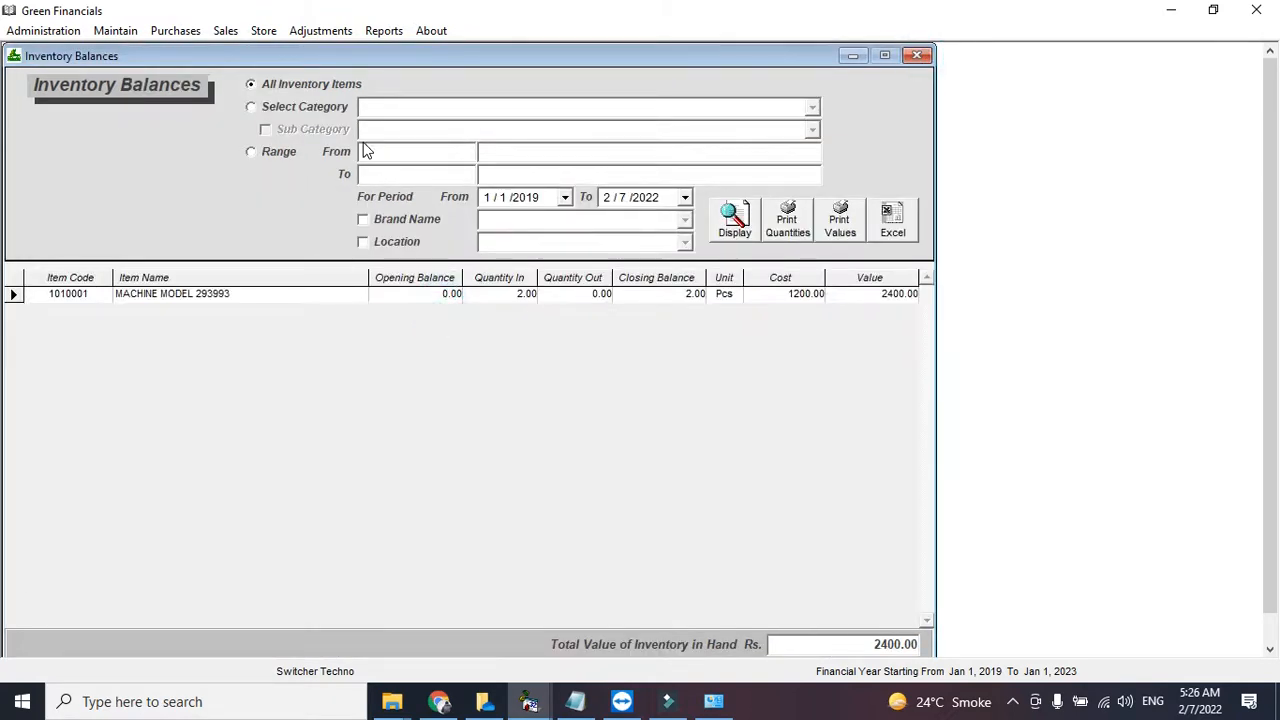
# - Try the MACHINERY PARTS category and sub category filters, then revert to all inventory items
pyautogui.click(318, 106)
pyautogui.click(812, 108)
pyautogui.click(795, 127)
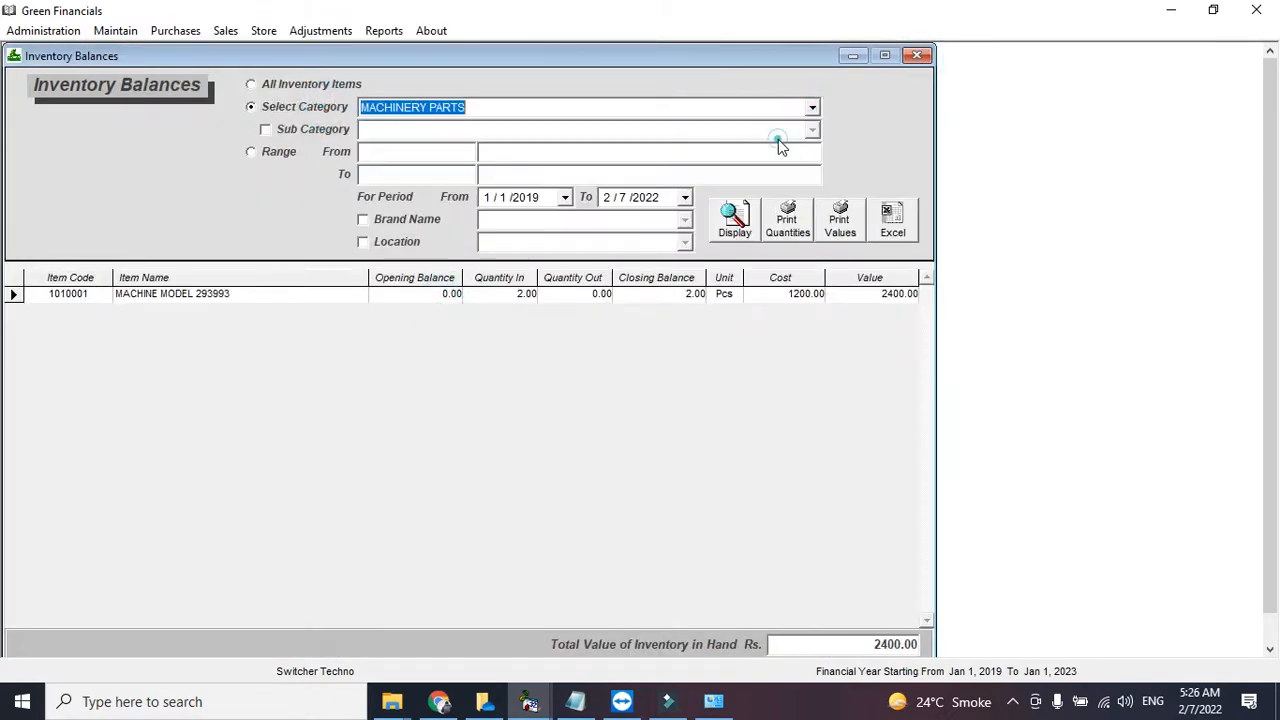
pyautogui.click(290, 130)
pyautogui.click(811, 131)
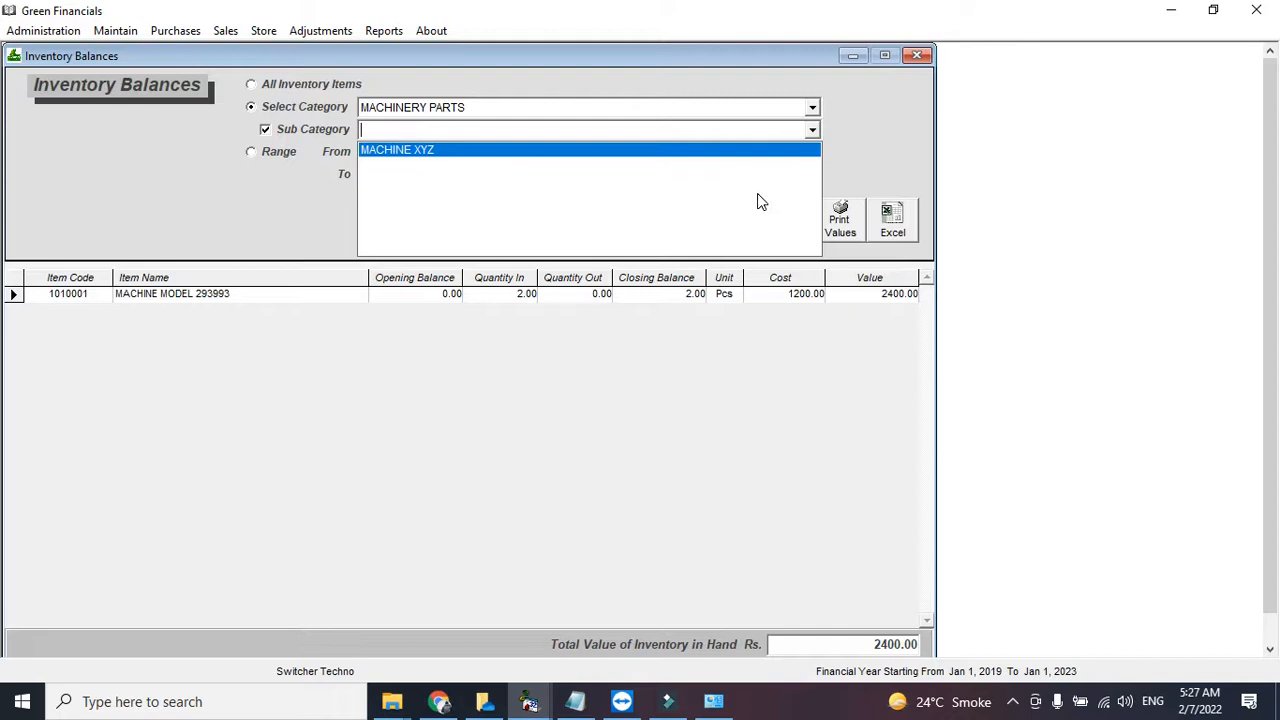
pyautogui.click(331, 82)
# - Try the brand and location filters, refresh balances for all items, and close the report
pyautogui.click(394, 222)
pyautogui.click(685, 220)
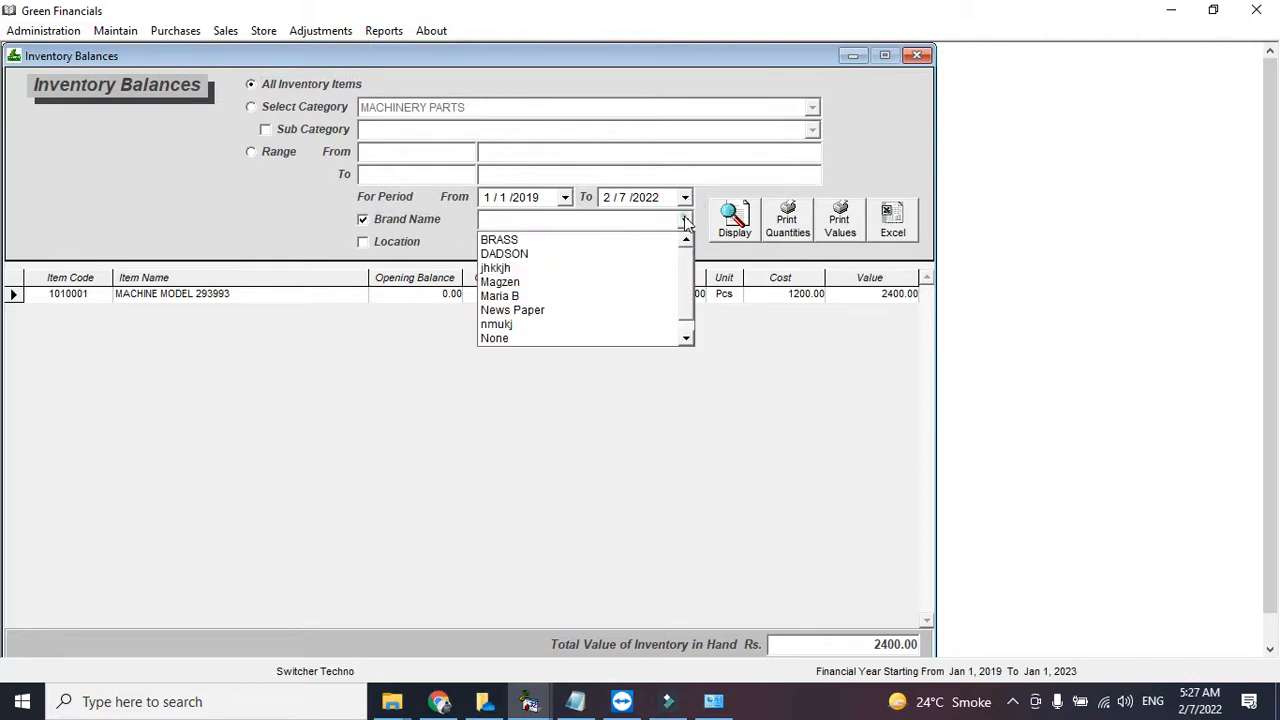
pyautogui.click(356, 241)
pyautogui.click(401, 221)
pyautogui.click(400, 242)
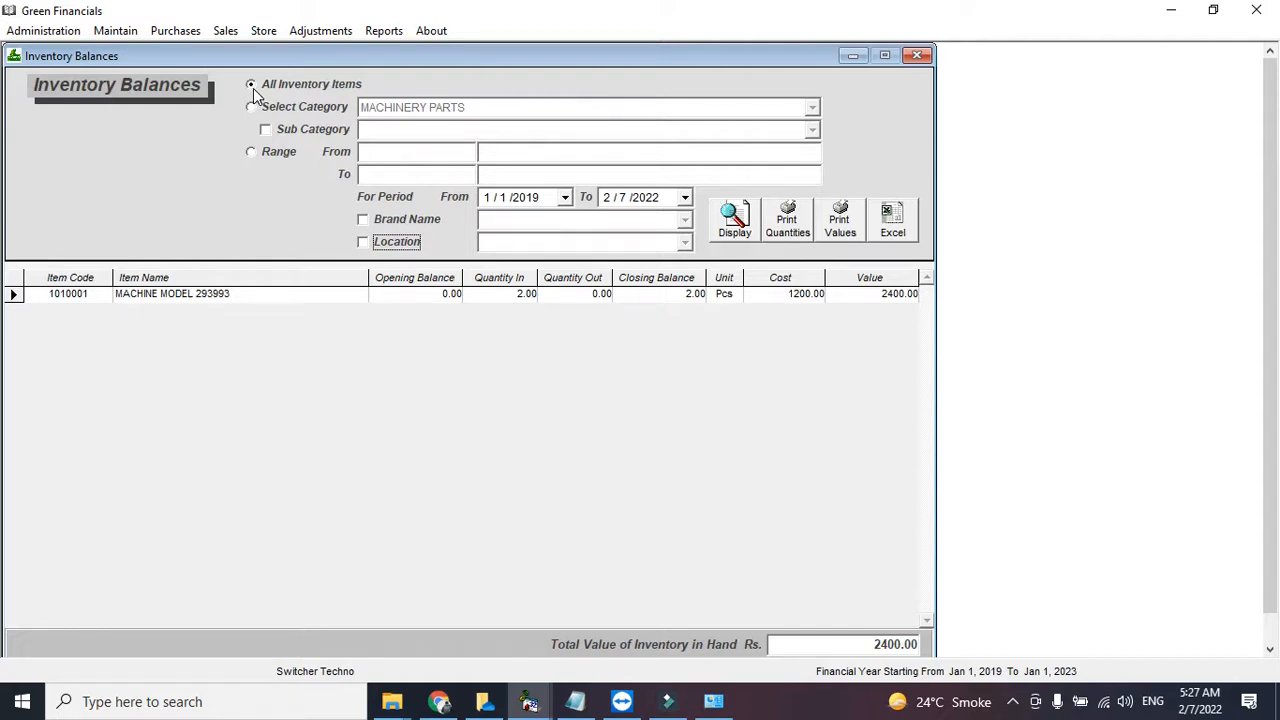
pyautogui.click(748, 228)
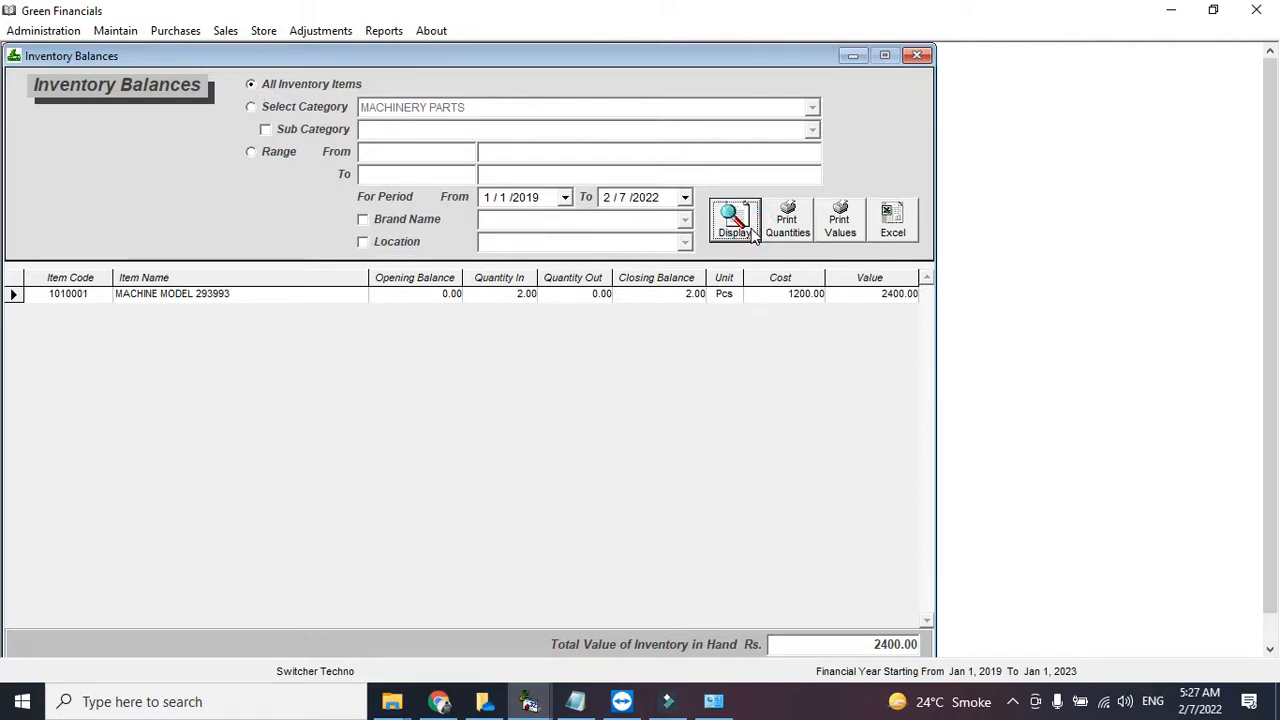
pyautogui.click(917, 55)
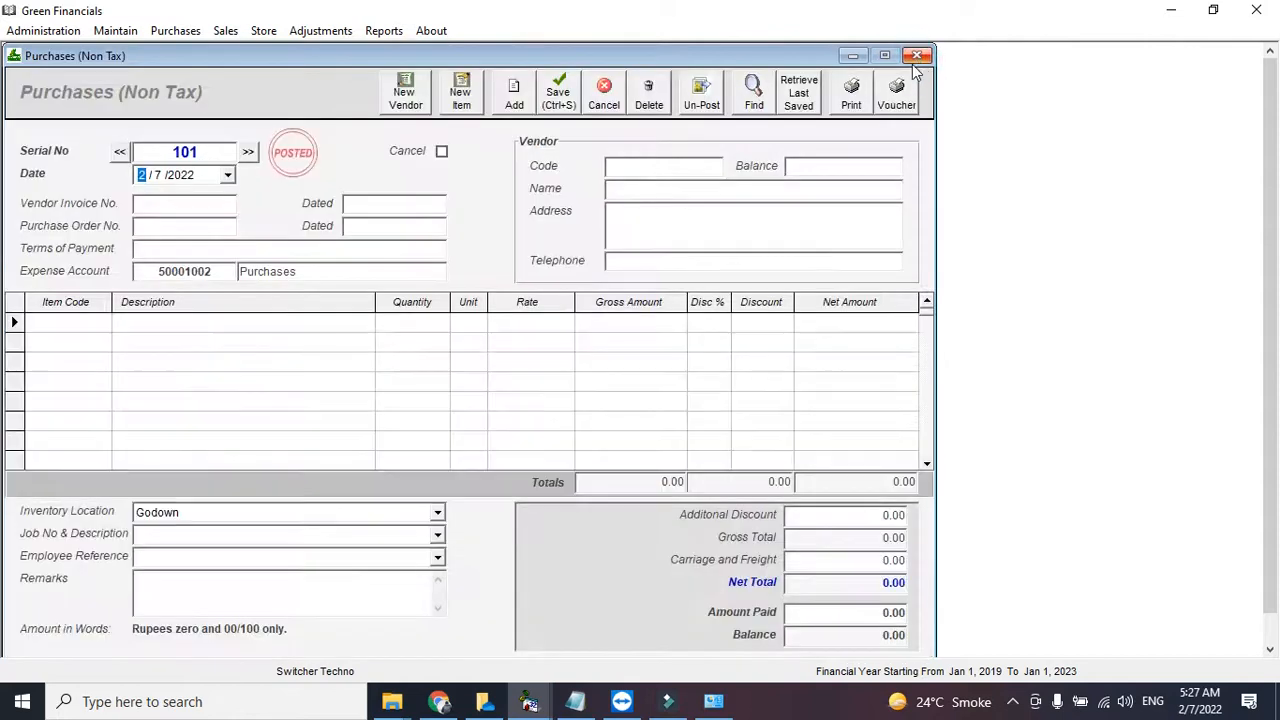
# - Close the three purchase forms and display a vendor account in Accounts Ledgers
pyautogui.click(916, 56)
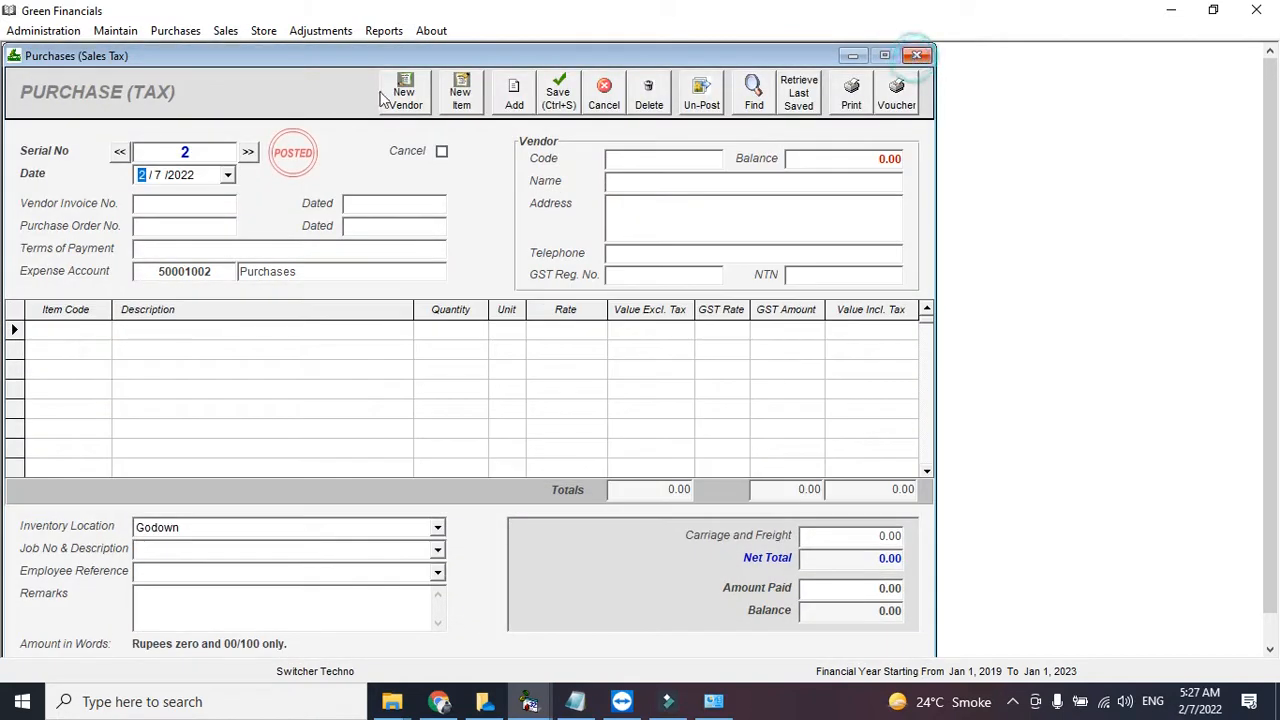
pyautogui.click(916, 55)
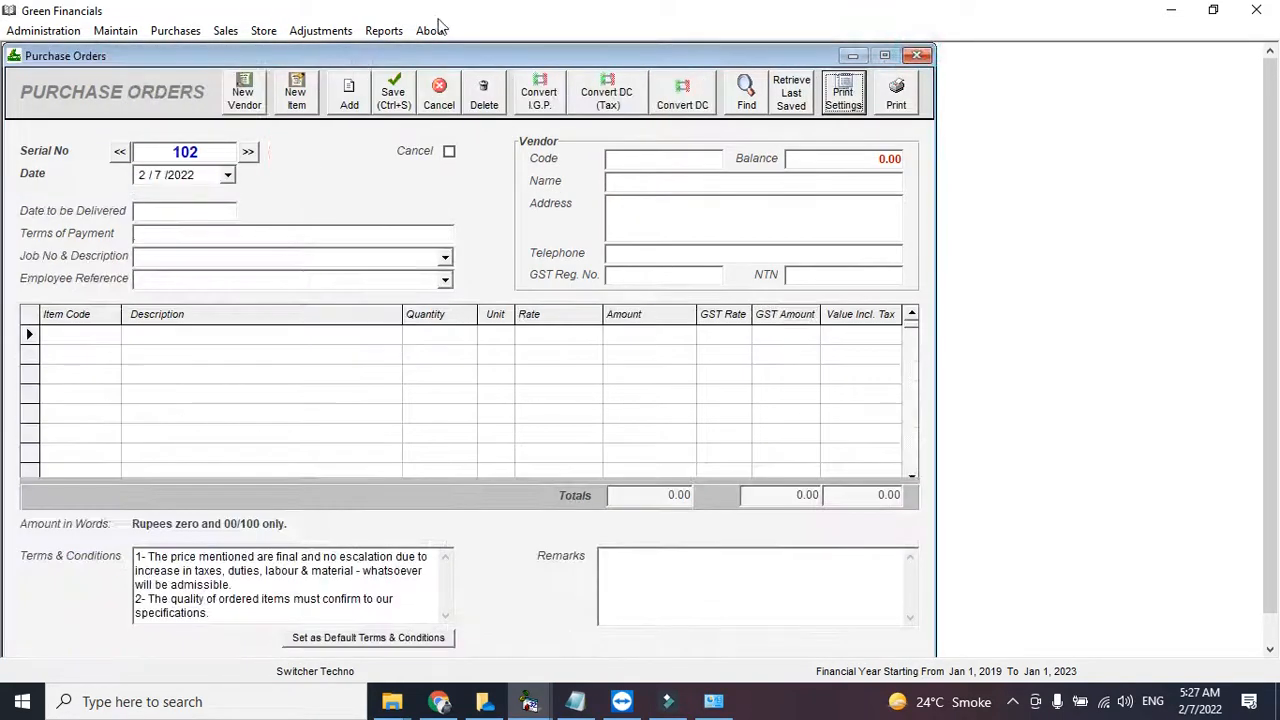
pyautogui.click(916, 55)
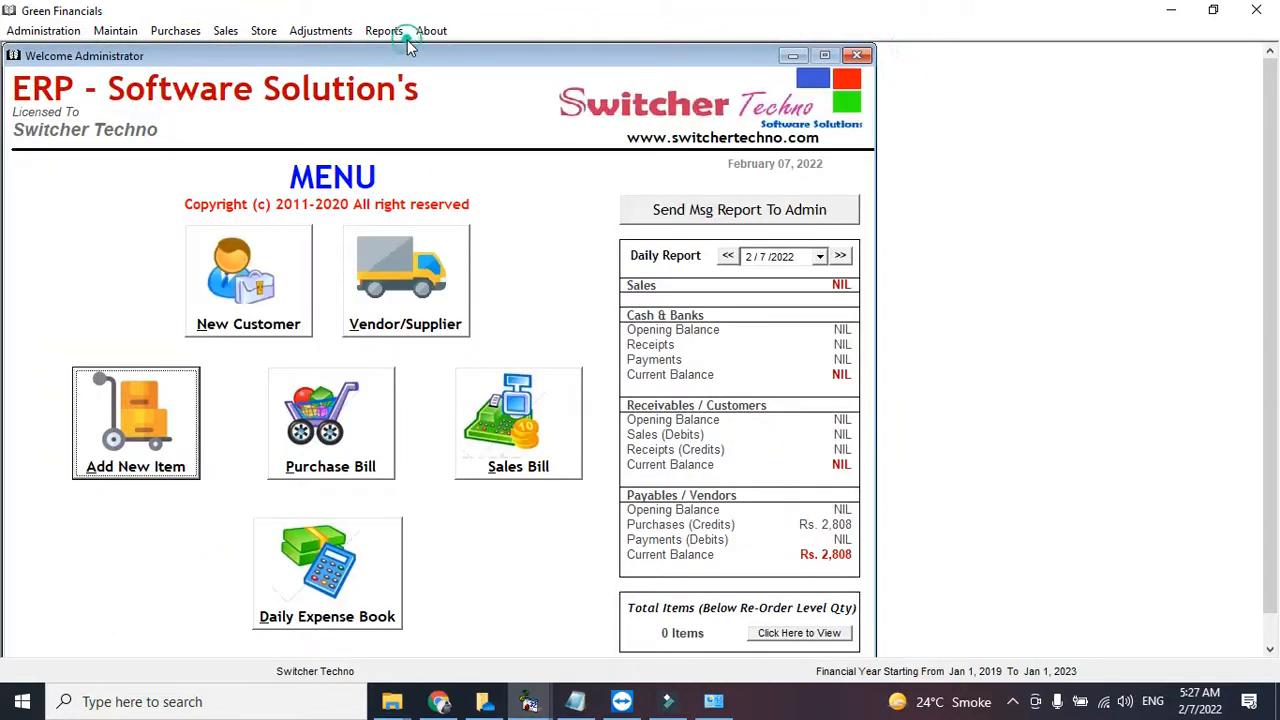
pyautogui.click(384, 30)
pyautogui.click(436, 414)
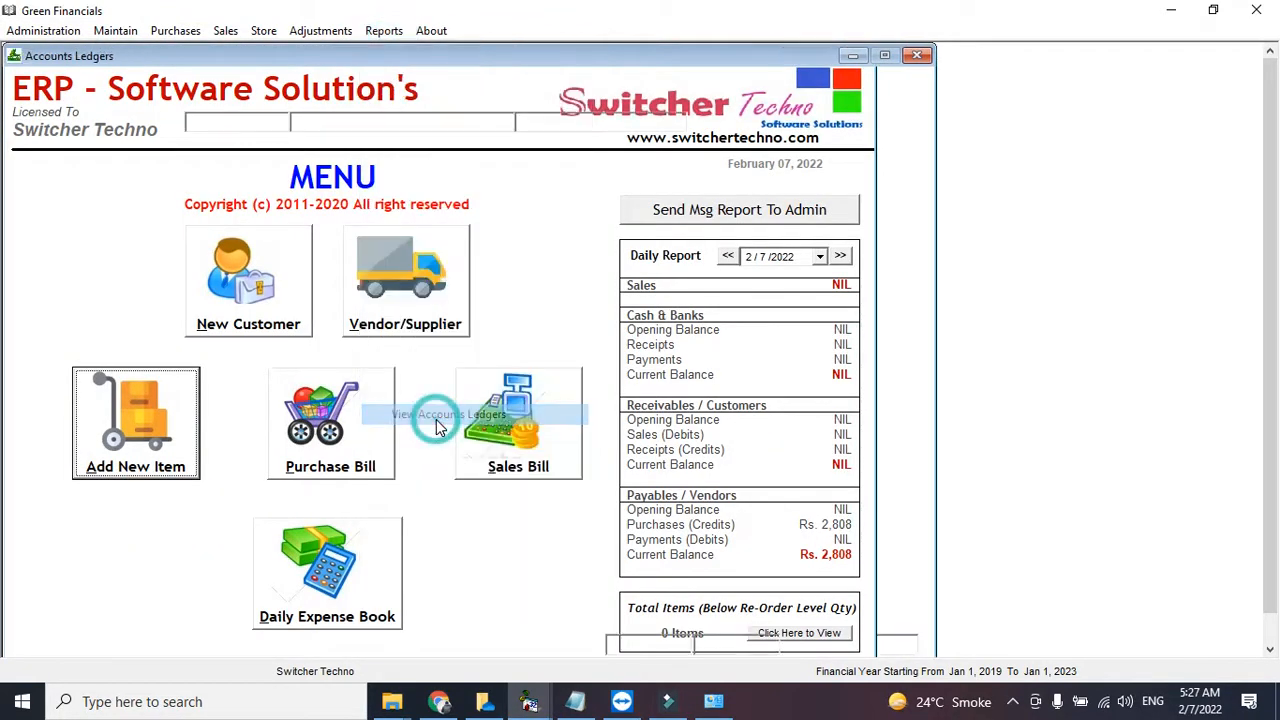
pyautogui.write('ZAI')
pyautogui.press('Down')
pyautogui.press('Down')
pyautogui.press('Return')
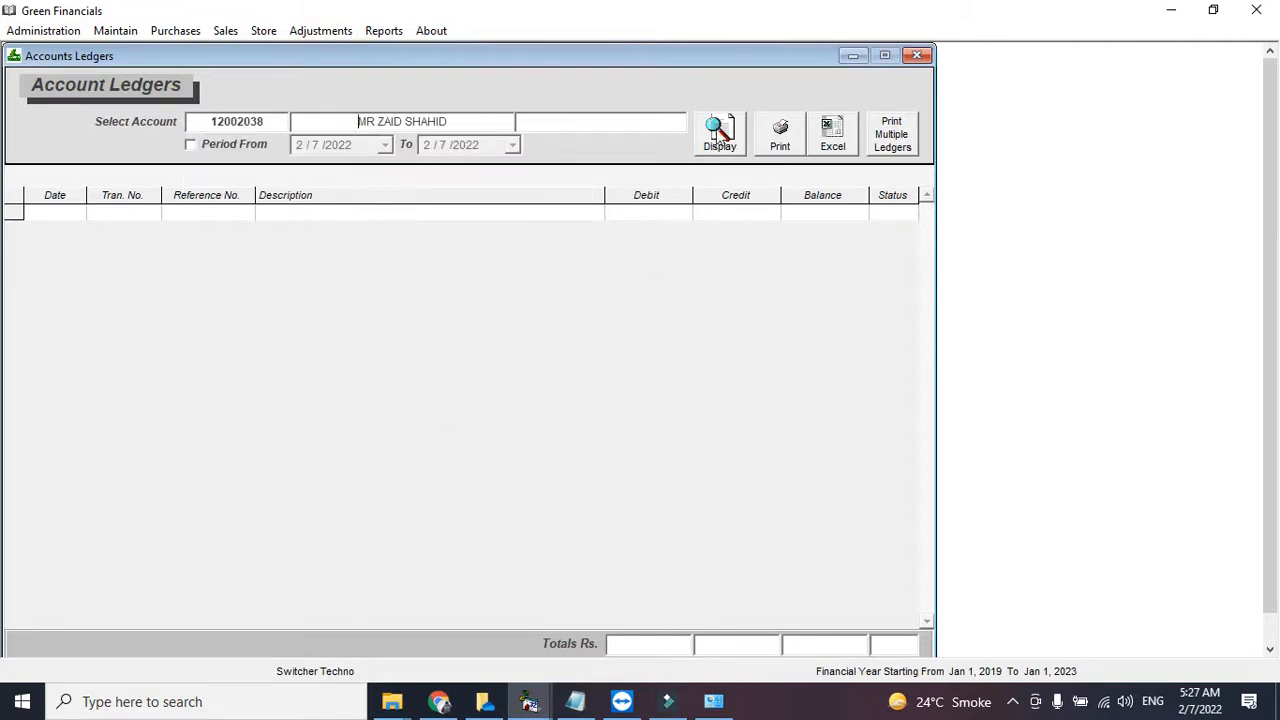
pyautogui.click(720, 132)
# - Show the vendor's payables ledger with purchase PtV 1 credited 2808.00, and preview its print
pyautogui.click(275, 126)
pyautogui.write('ZA')
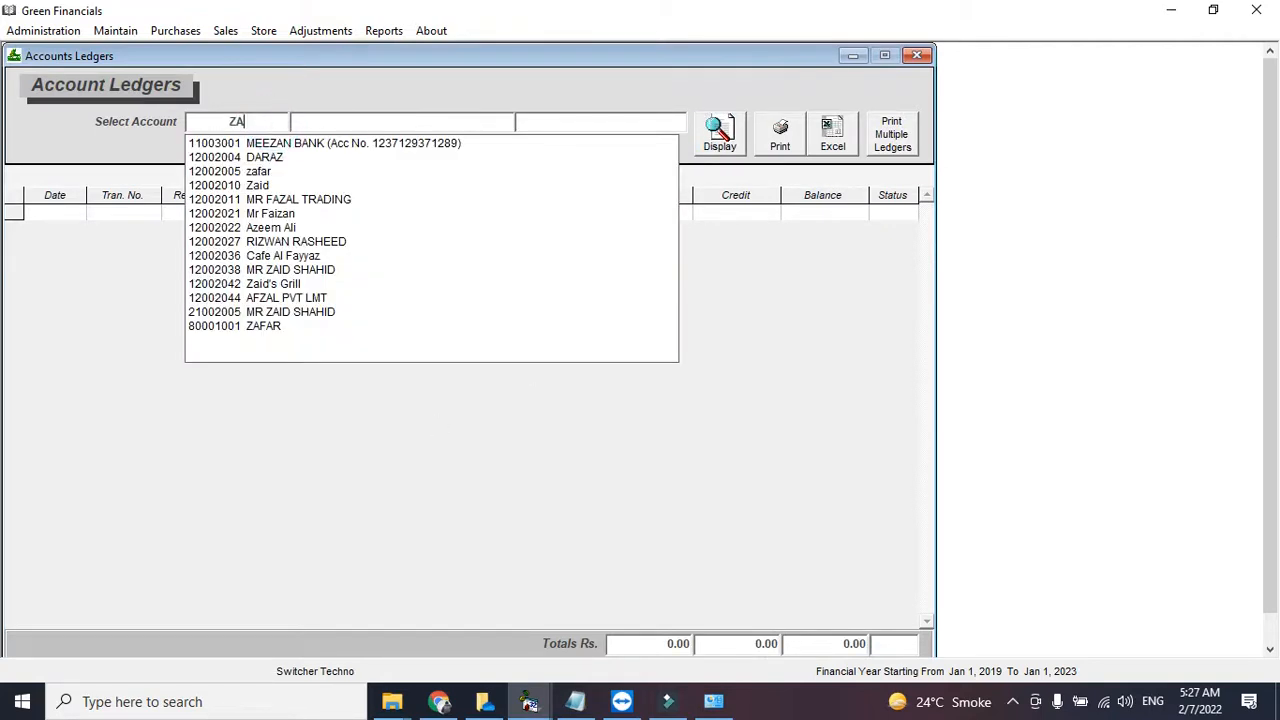
pyautogui.write('ID')
pyautogui.press('Down')
pyautogui.press('Down')
pyautogui.press('Down')
pyautogui.press('Down')
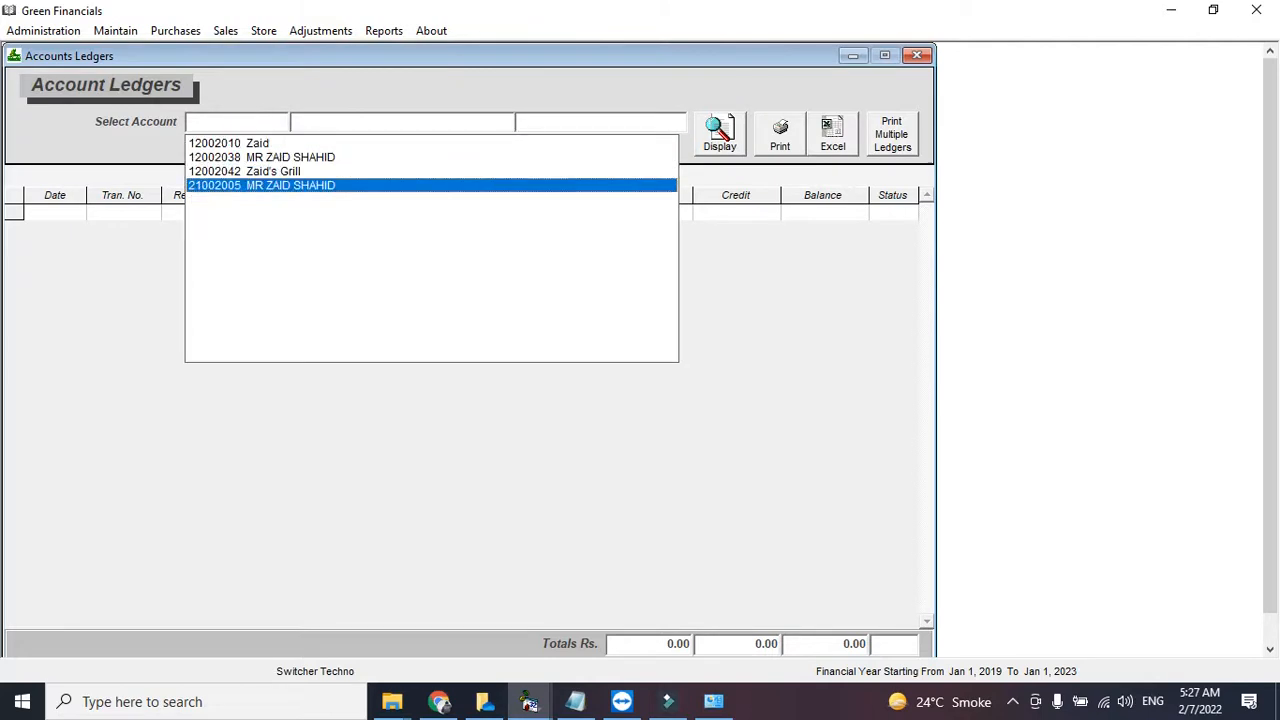
pyautogui.press('Return')
pyautogui.click(716, 146)
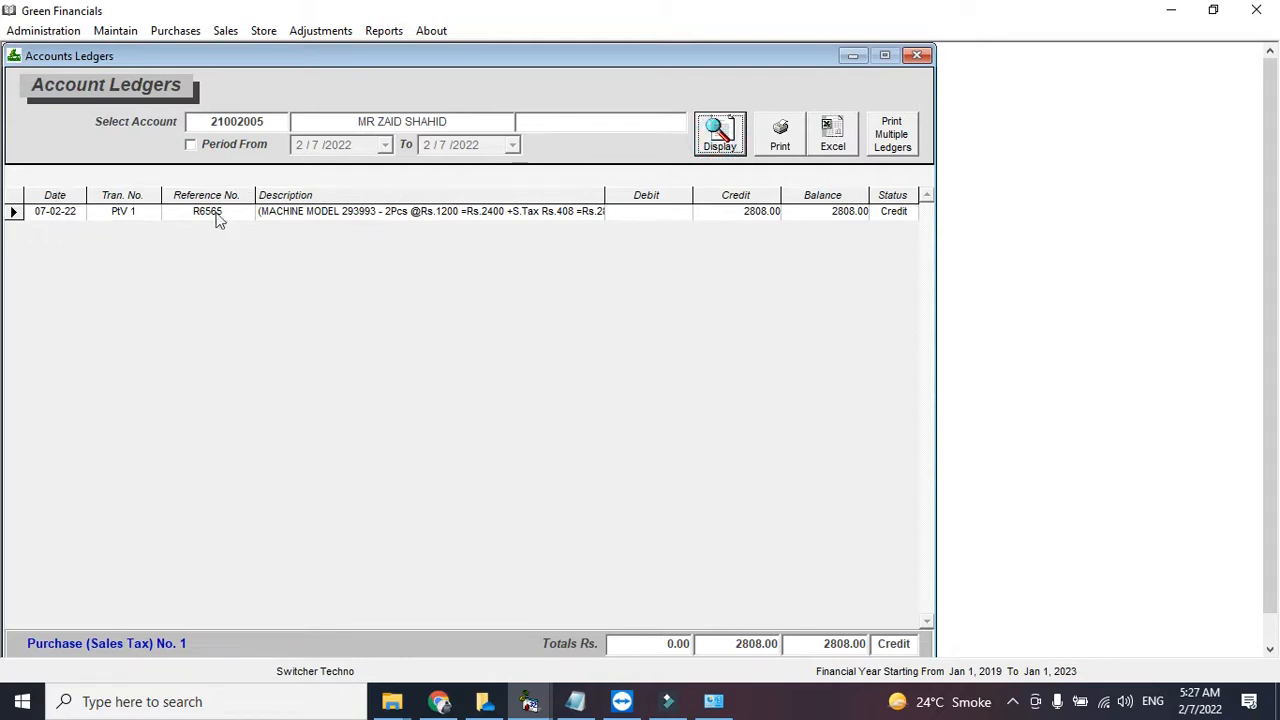
pyautogui.click(761, 219)
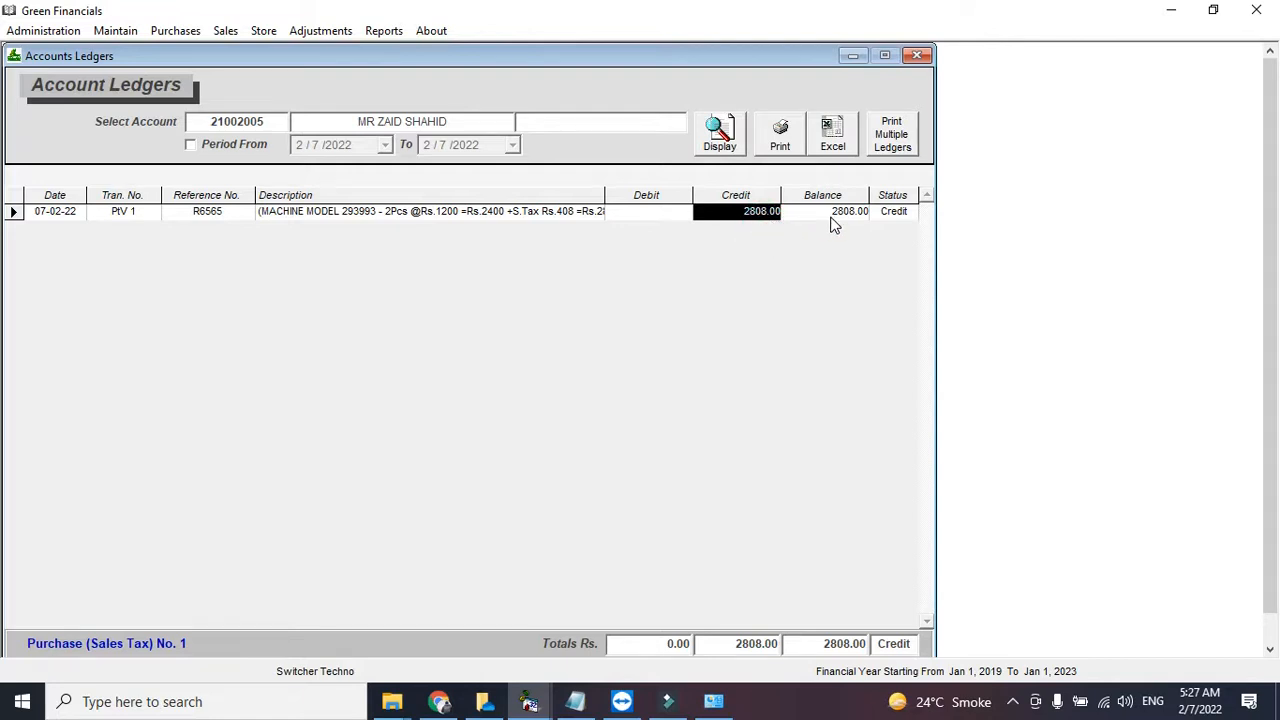
pyautogui.click(780, 142)
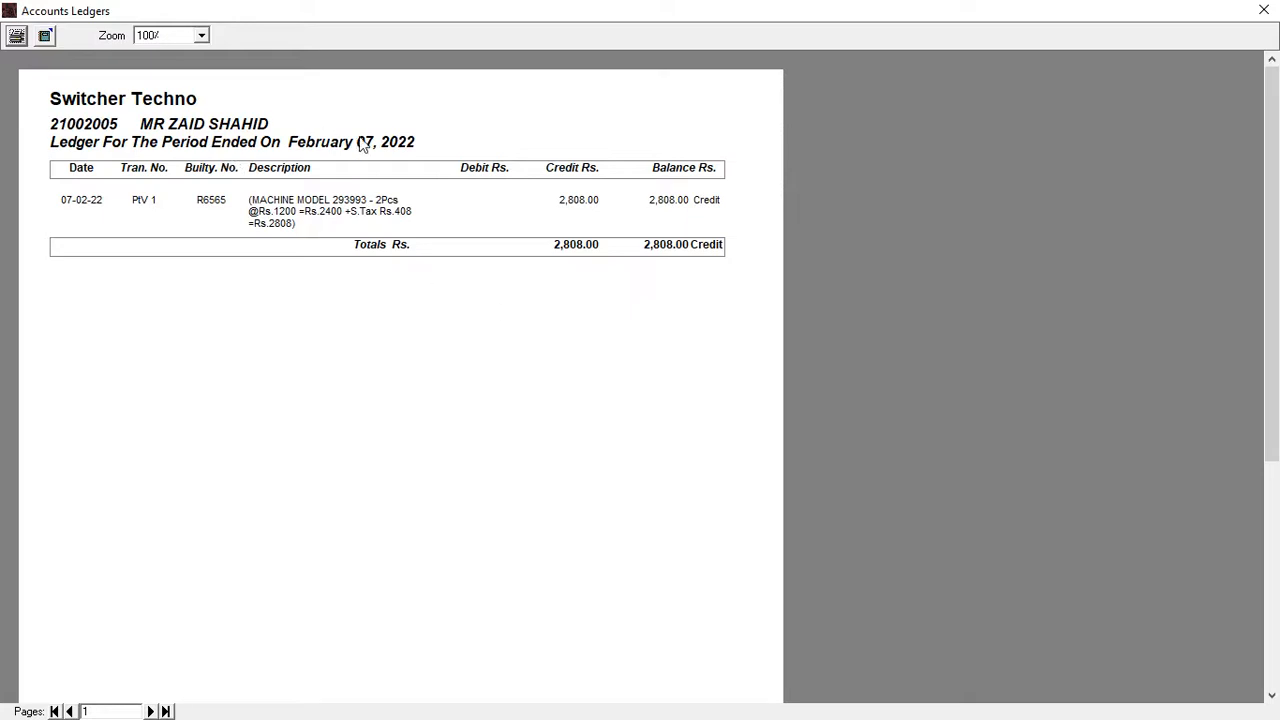
pyautogui.click(1264, 10)
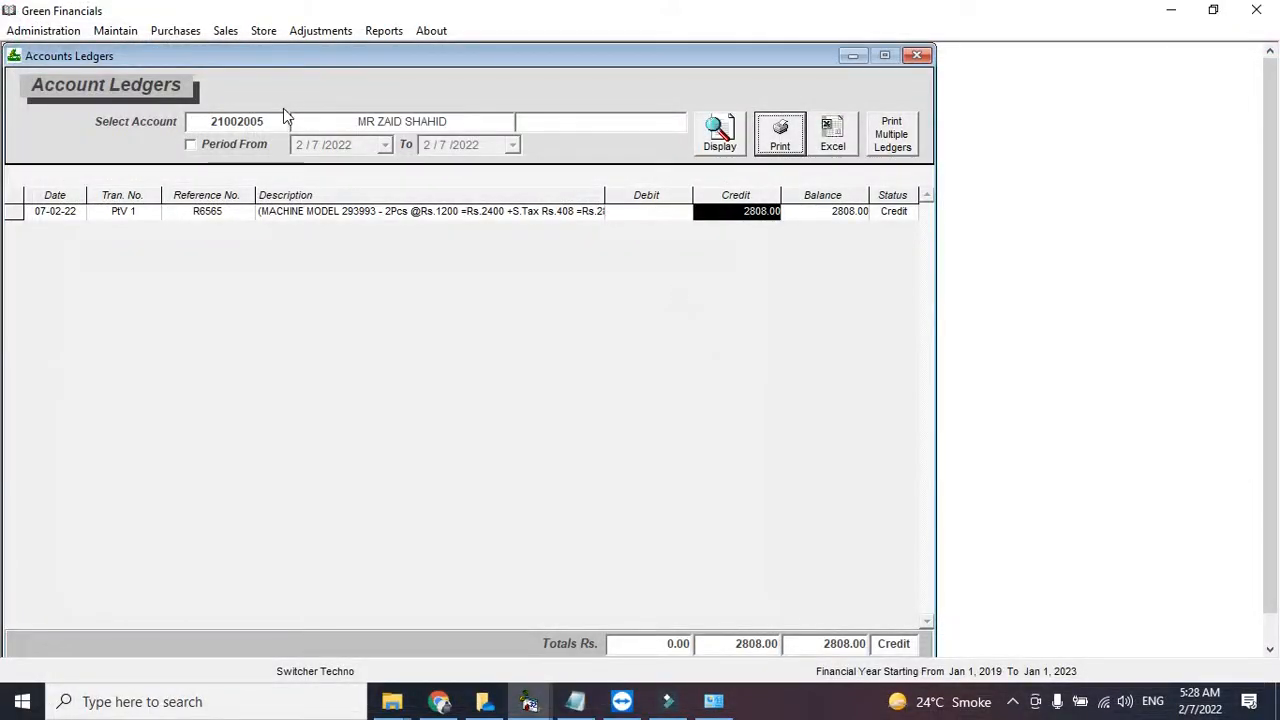
pyautogui.click(196, 31)
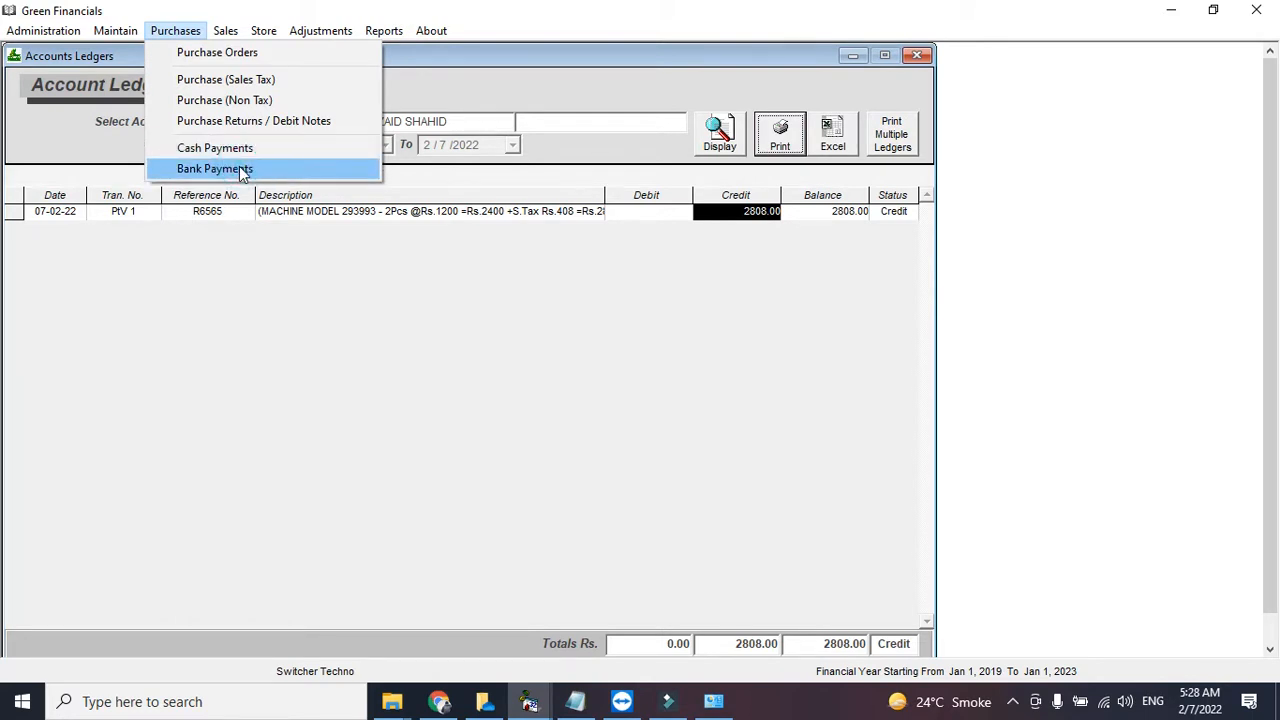
# - Start bank payment 101 from MEEZAN BANK and enter the cheque number
pyautogui.click(239, 168)
pyautogui.click(820, 174)
pyautogui.click(187, 263)
pyautogui.write('M')
pyautogui.press('Down')
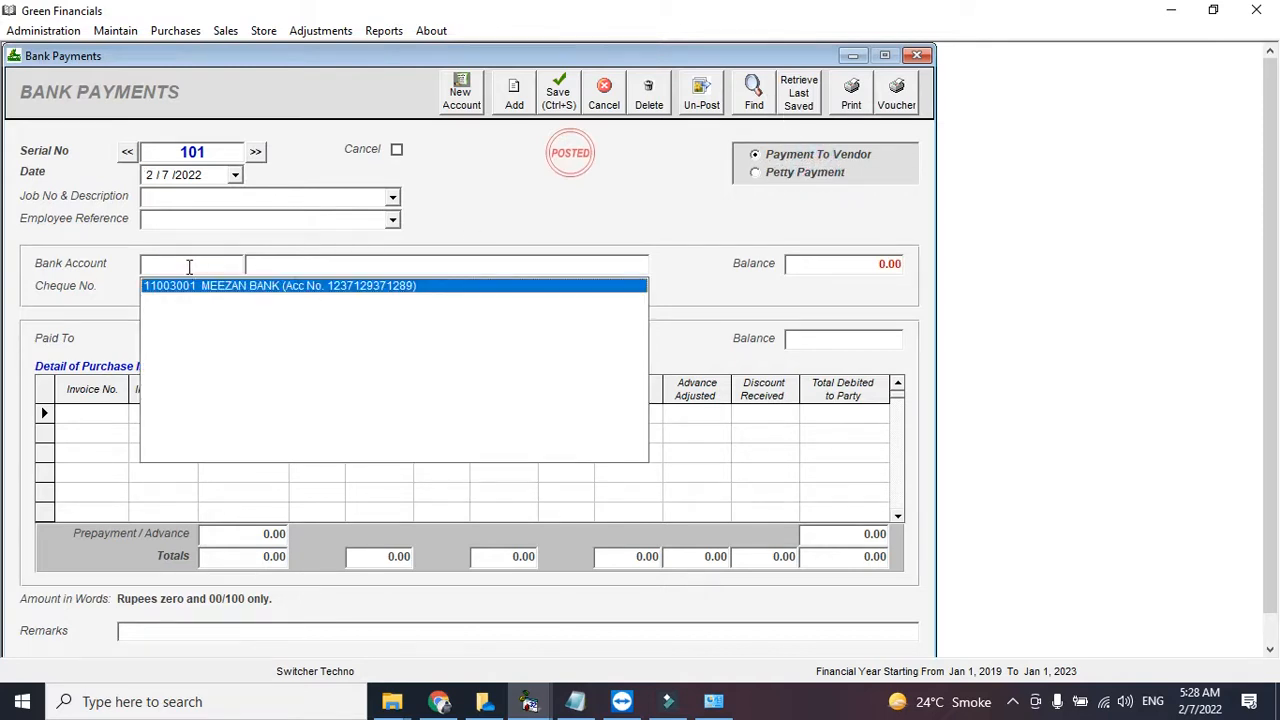
pyautogui.press('Return')
pyautogui.click(189, 285)
pyautogui.write('465765')
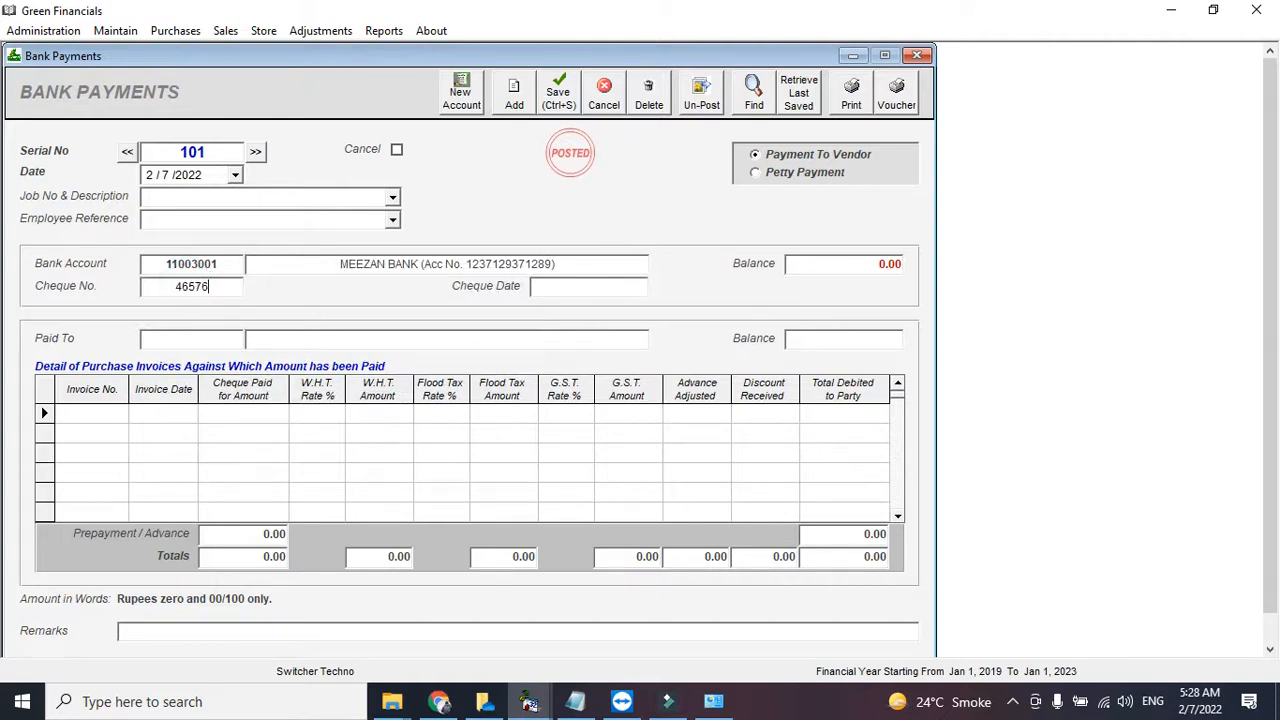
pyautogui.click(557, 287)
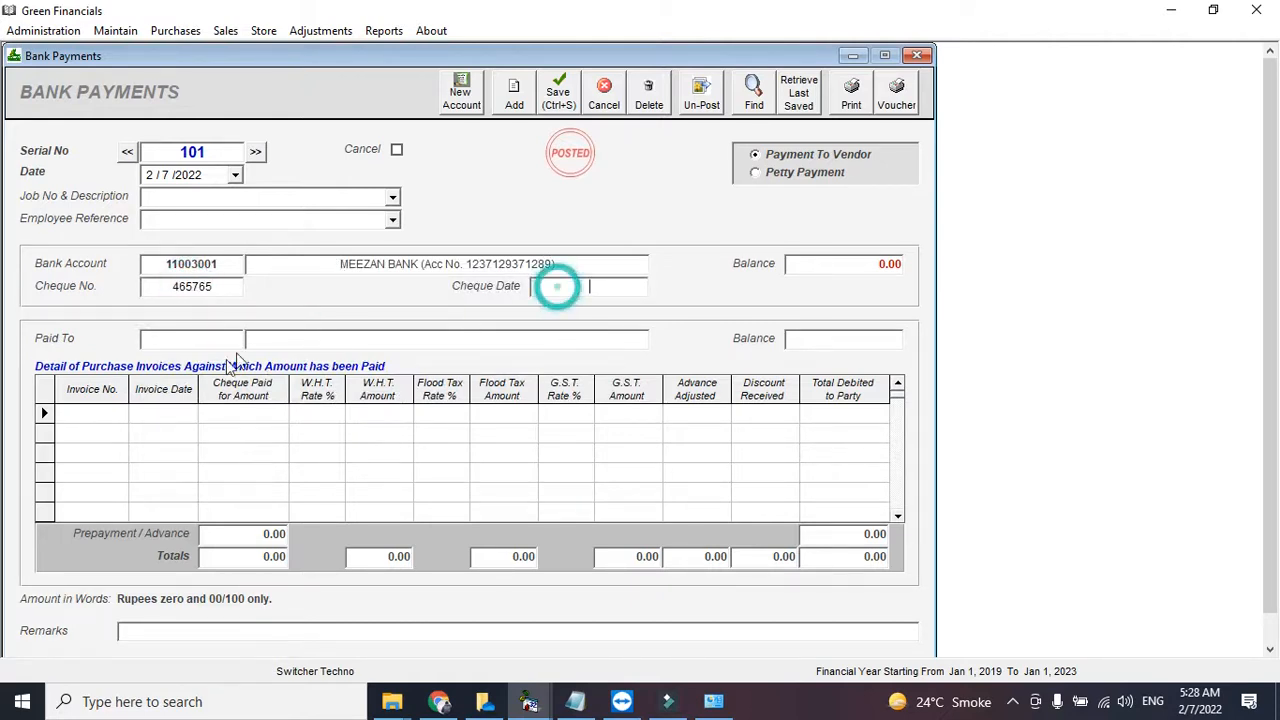
# - Pay the vendor against pending invoice R6565, changing the debited amount from 2808.00 to 2500
pyautogui.click(210, 338)
pyautogui.write('ZA')
pyautogui.press('Down')
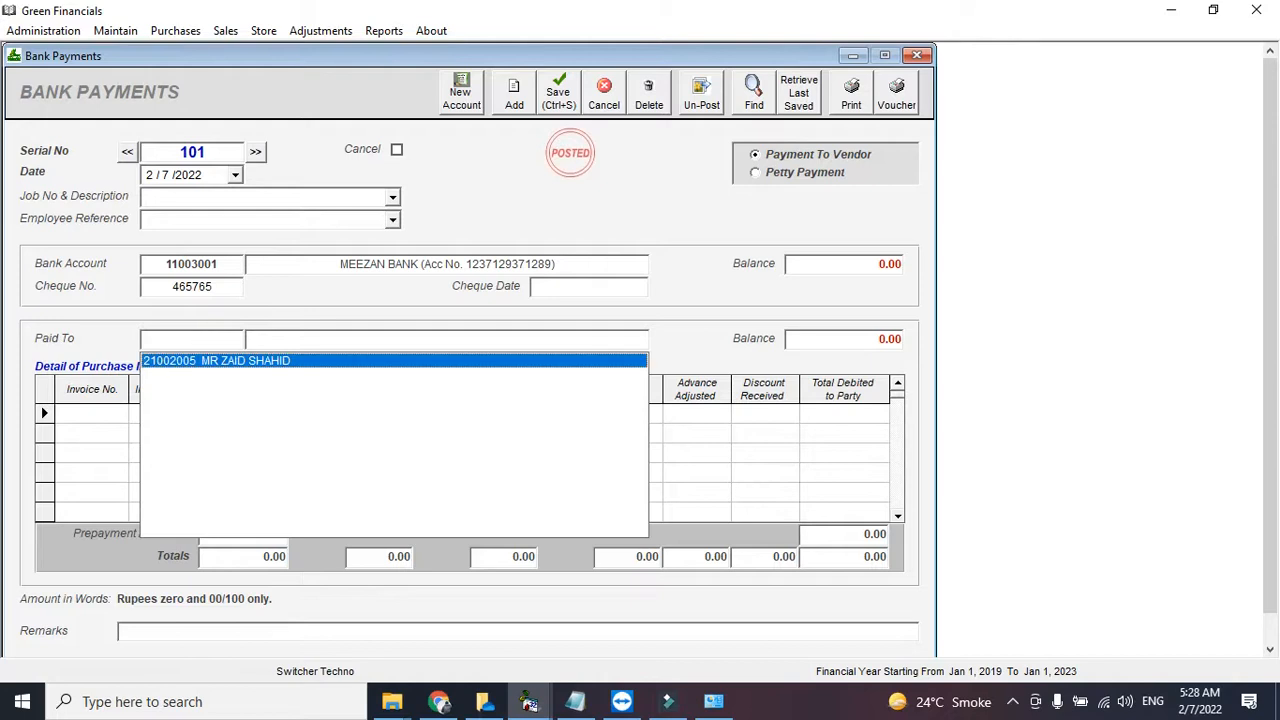
pyautogui.press('Return')
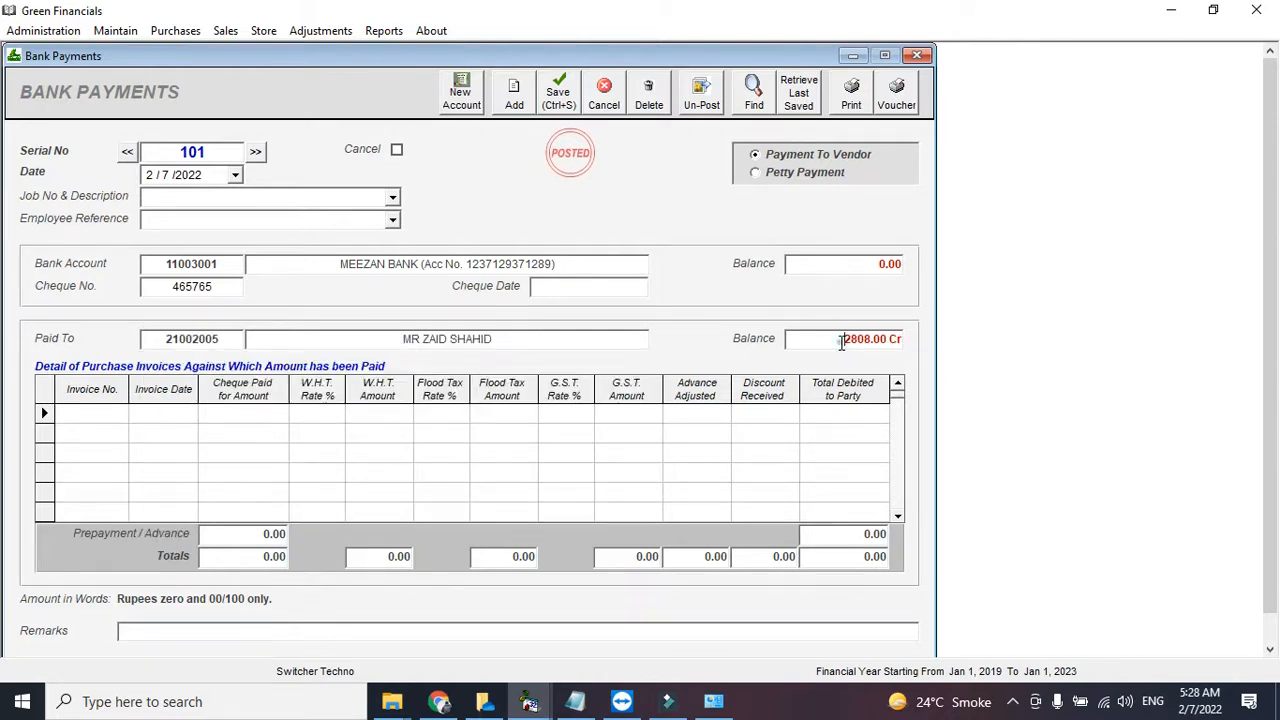
pyautogui.moveTo(843, 338); pyautogui.dragTo(948, 338)
pyautogui.click(289, 410)
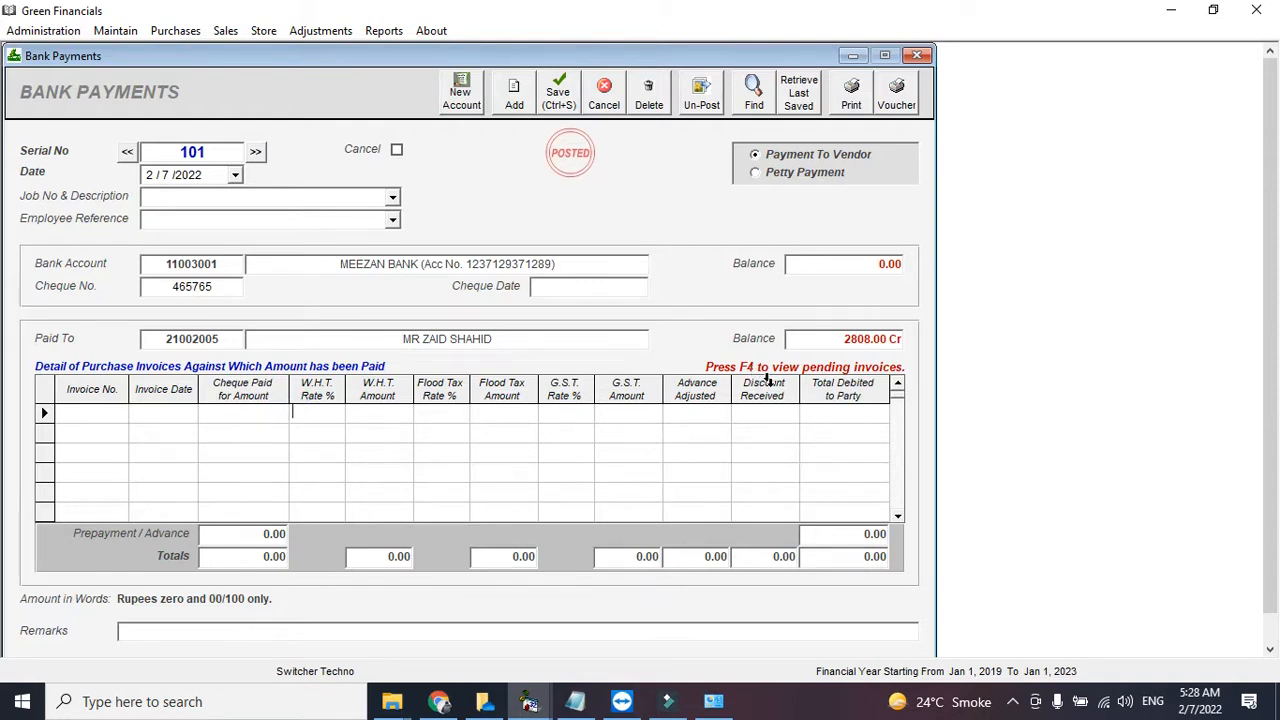
pyautogui.press('F4')
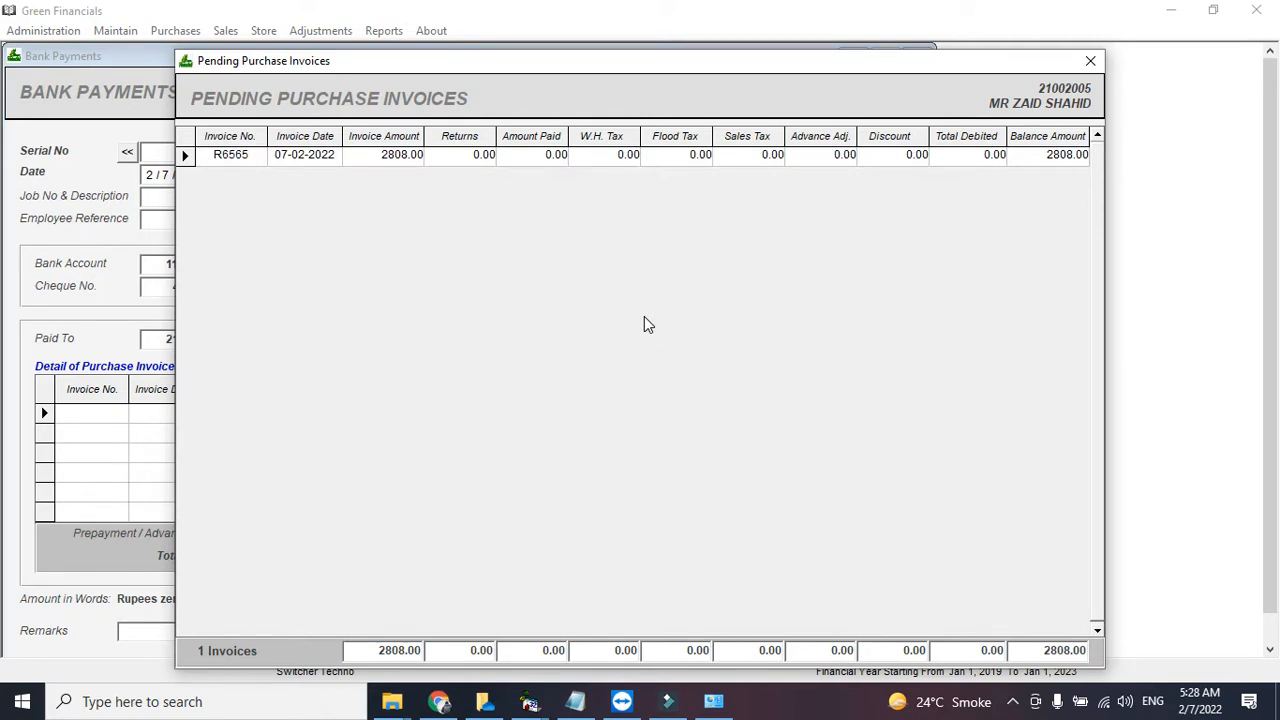
pyautogui.doubleClick(265, 157)
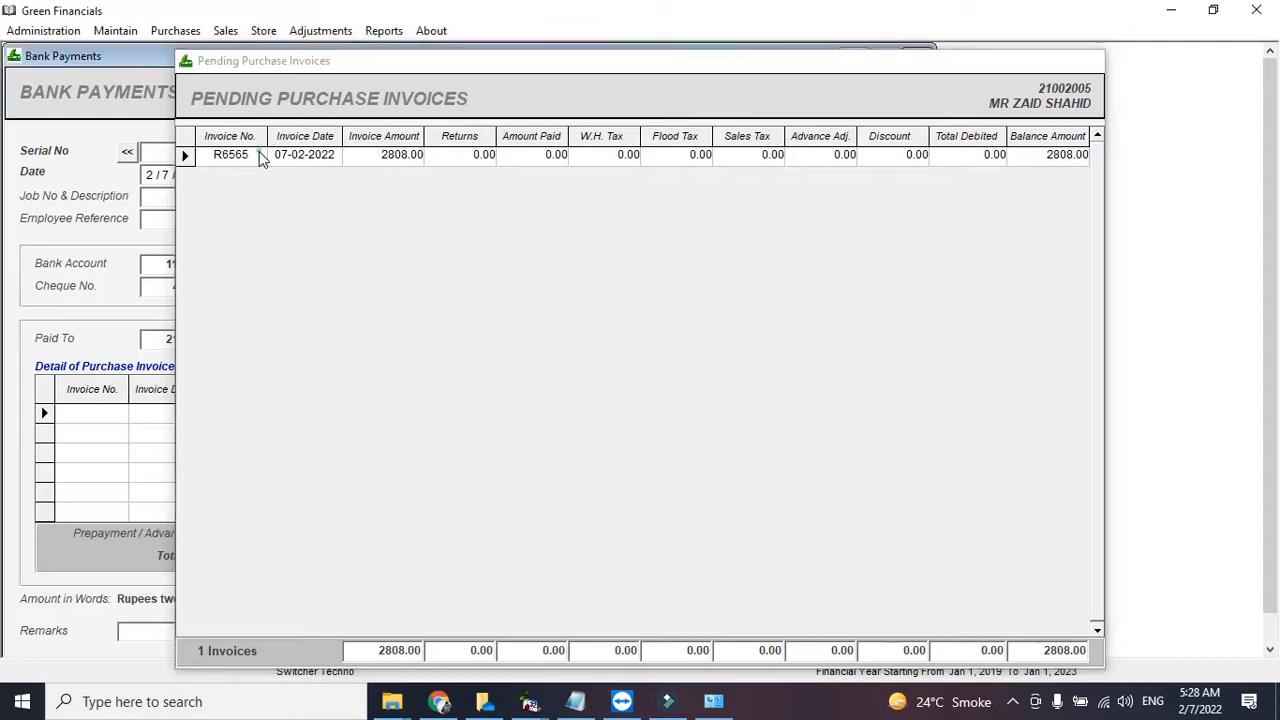
pyautogui.click(867, 418)
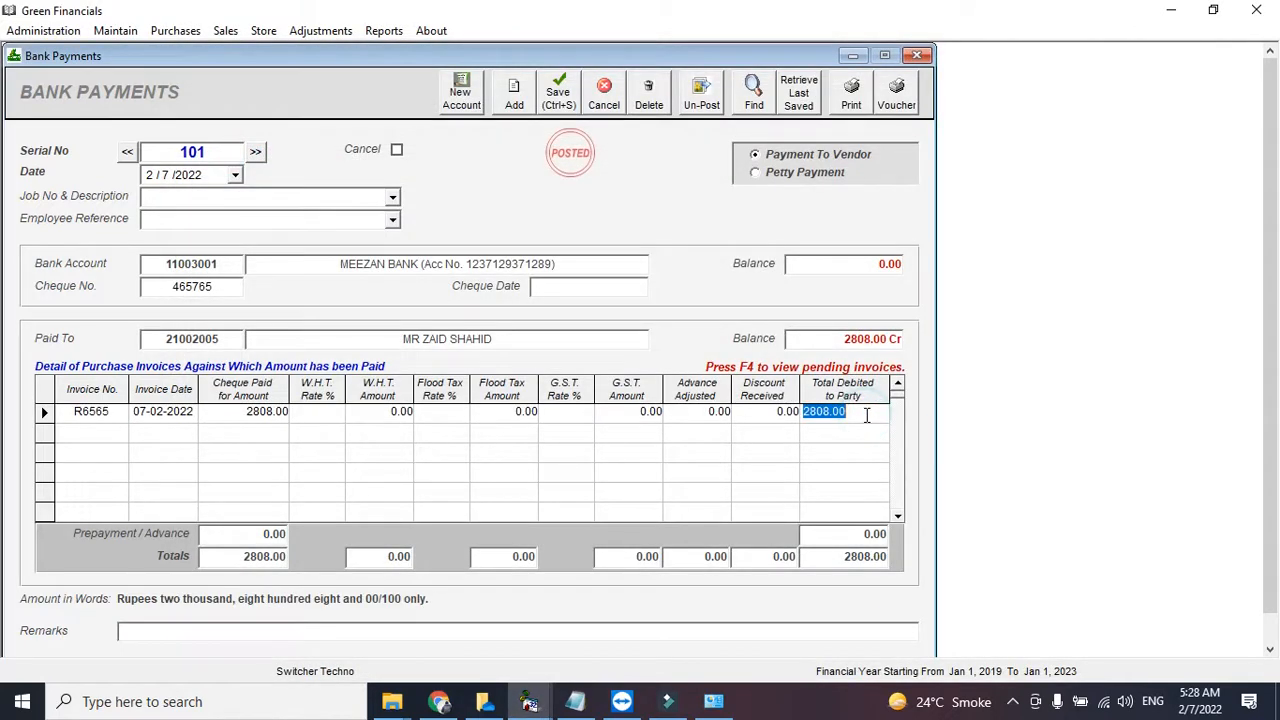
pyautogui.doubleClick(845, 415)
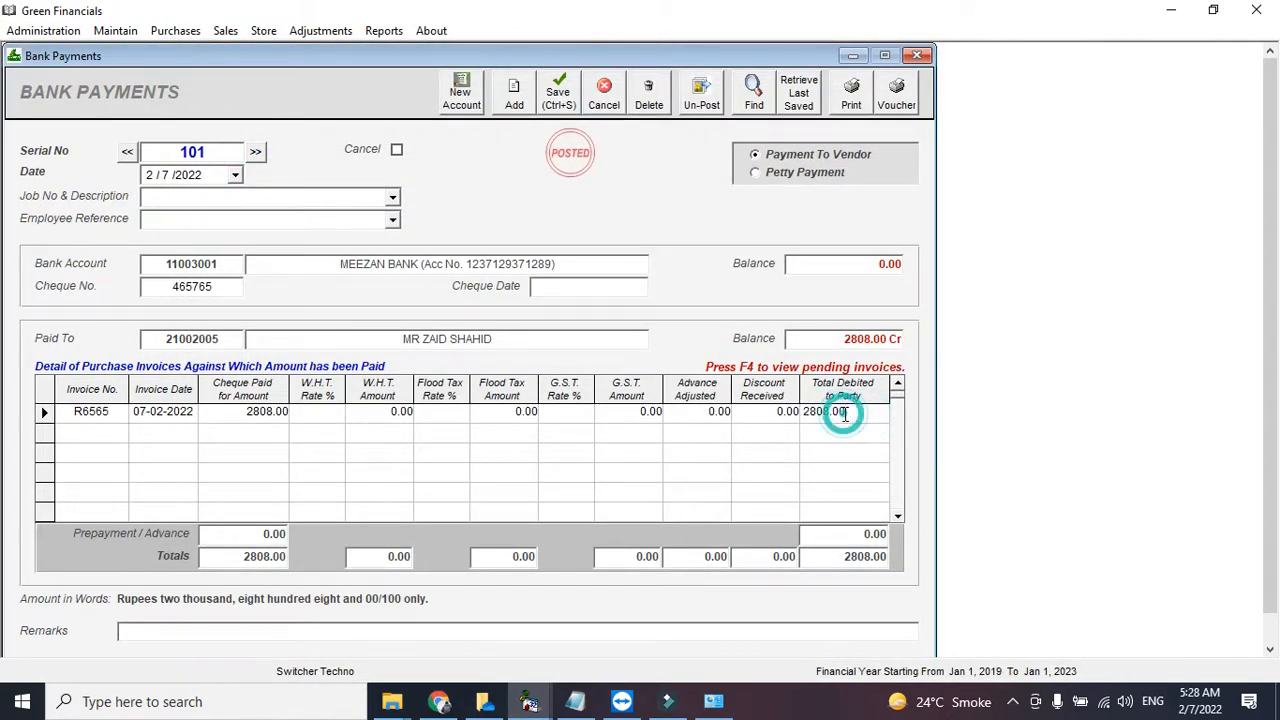
pyautogui.write('2')
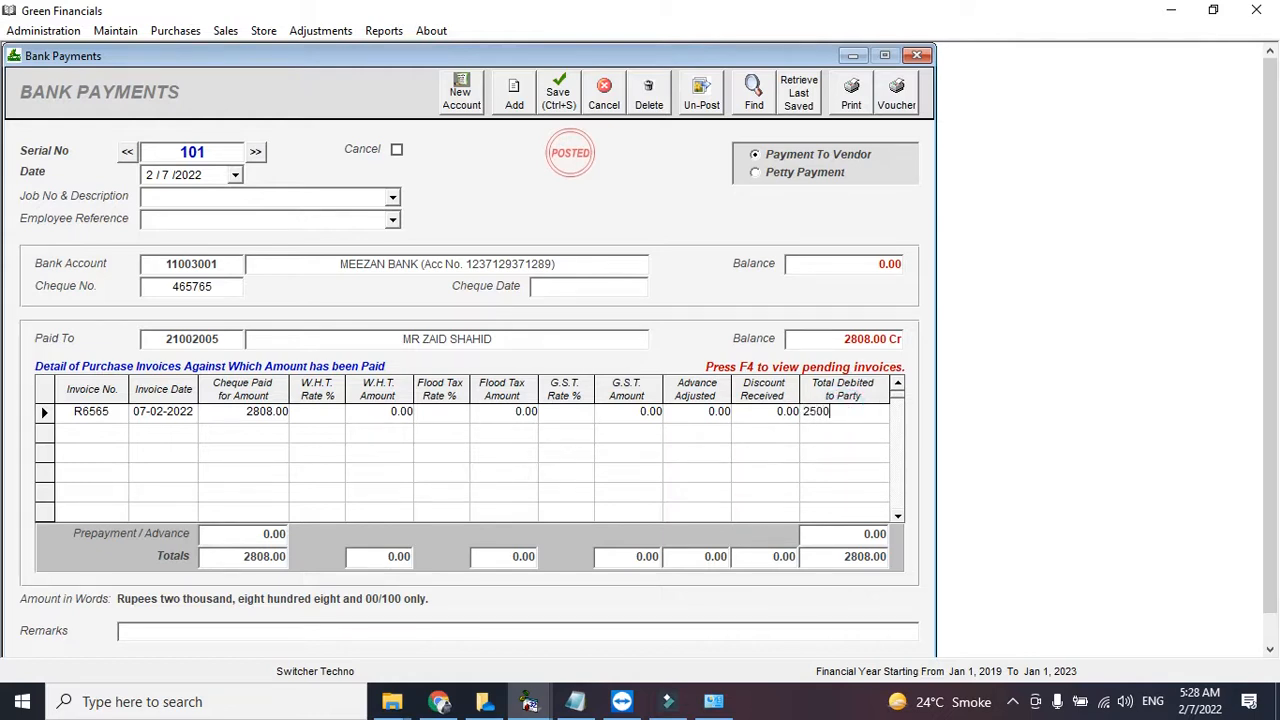
pyautogui.write('500')
pyautogui.press('Return')
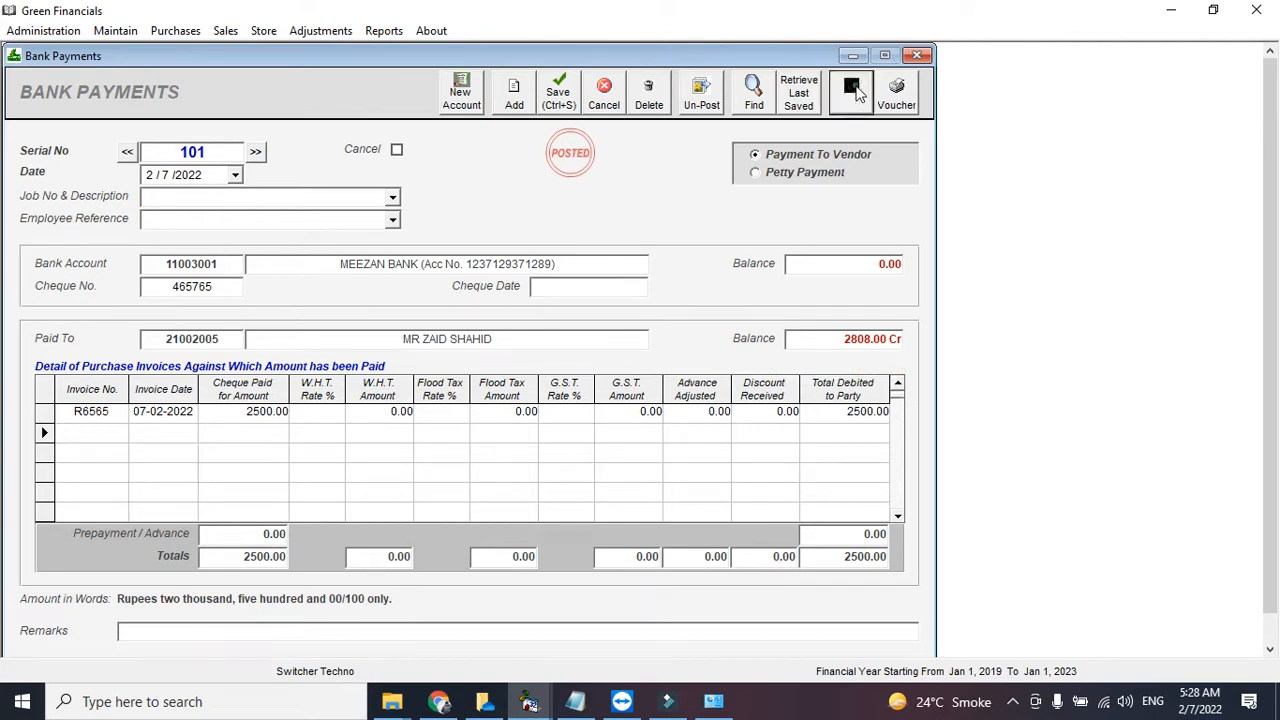
# - Try printing the blank payment note, dismiss the missing-field error and close the note
pyautogui.click(853, 92)
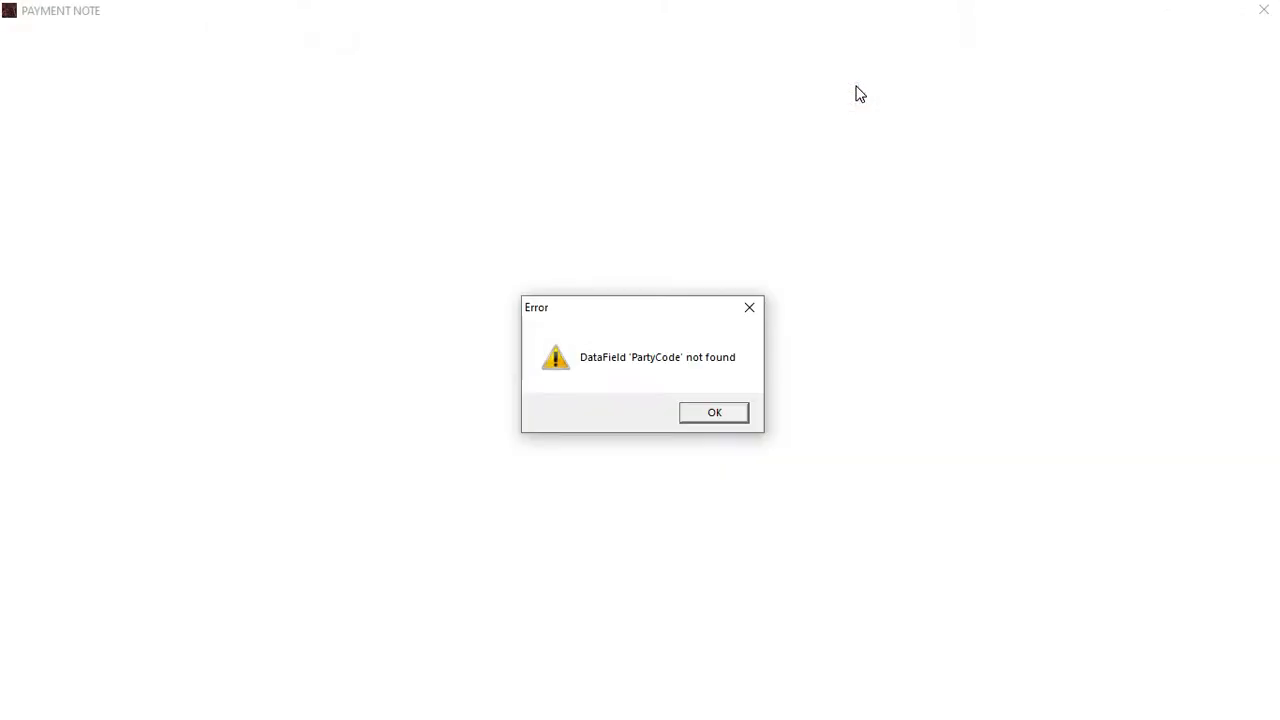
pyautogui.press('Return')
pyautogui.click(1264, 10)
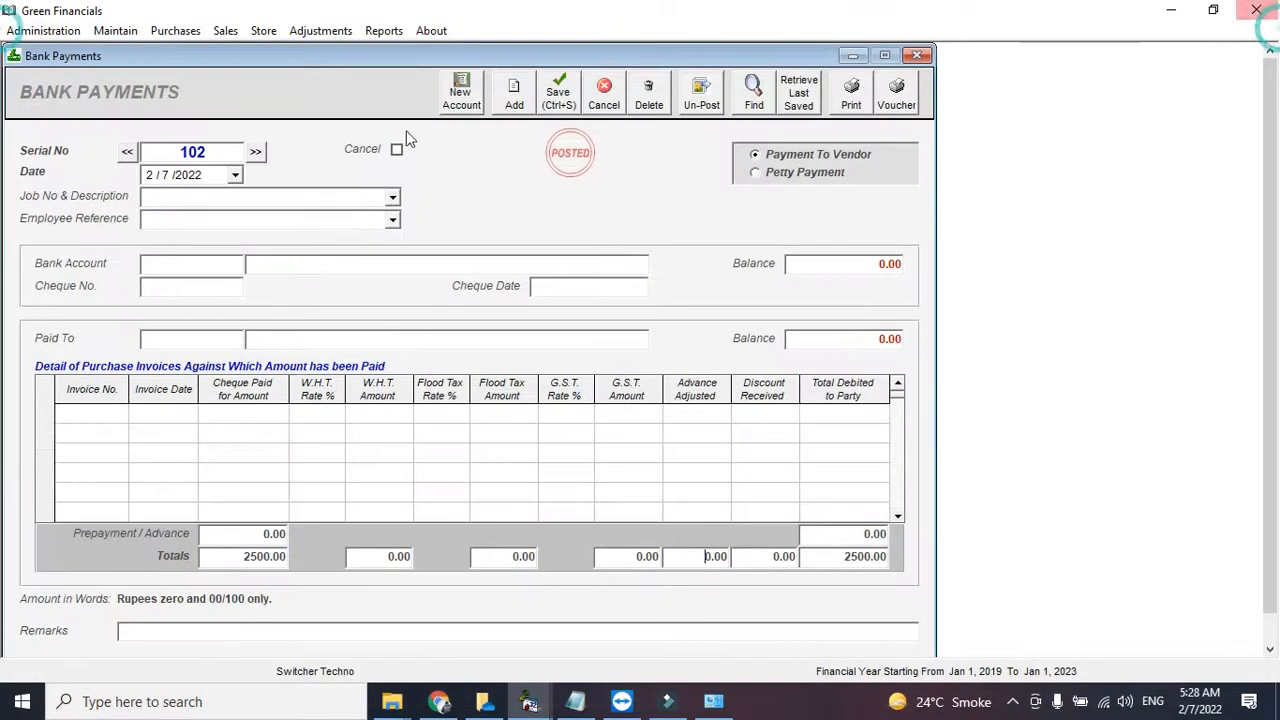
# - Reload bank payment 101 and preview its 2,500 voucher before closing the preview
pyautogui.click(128, 154)
pyautogui.click(897, 108)
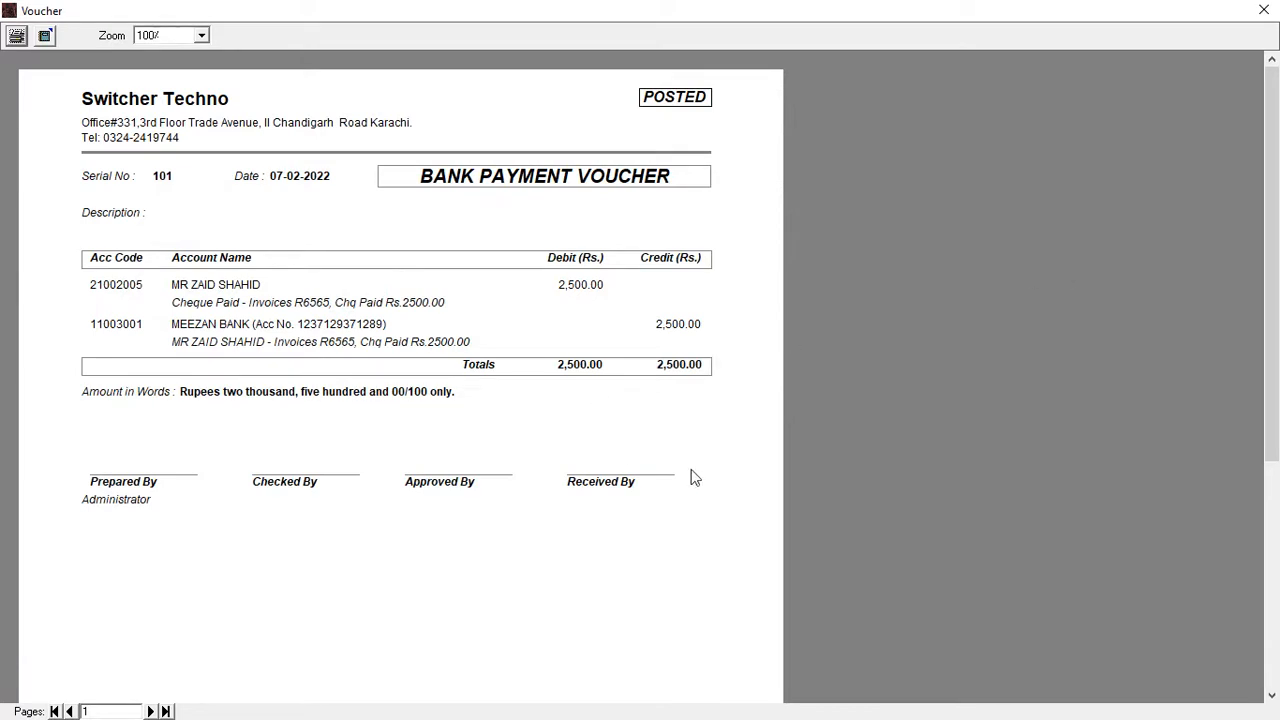
pyautogui.click(1263, 10)
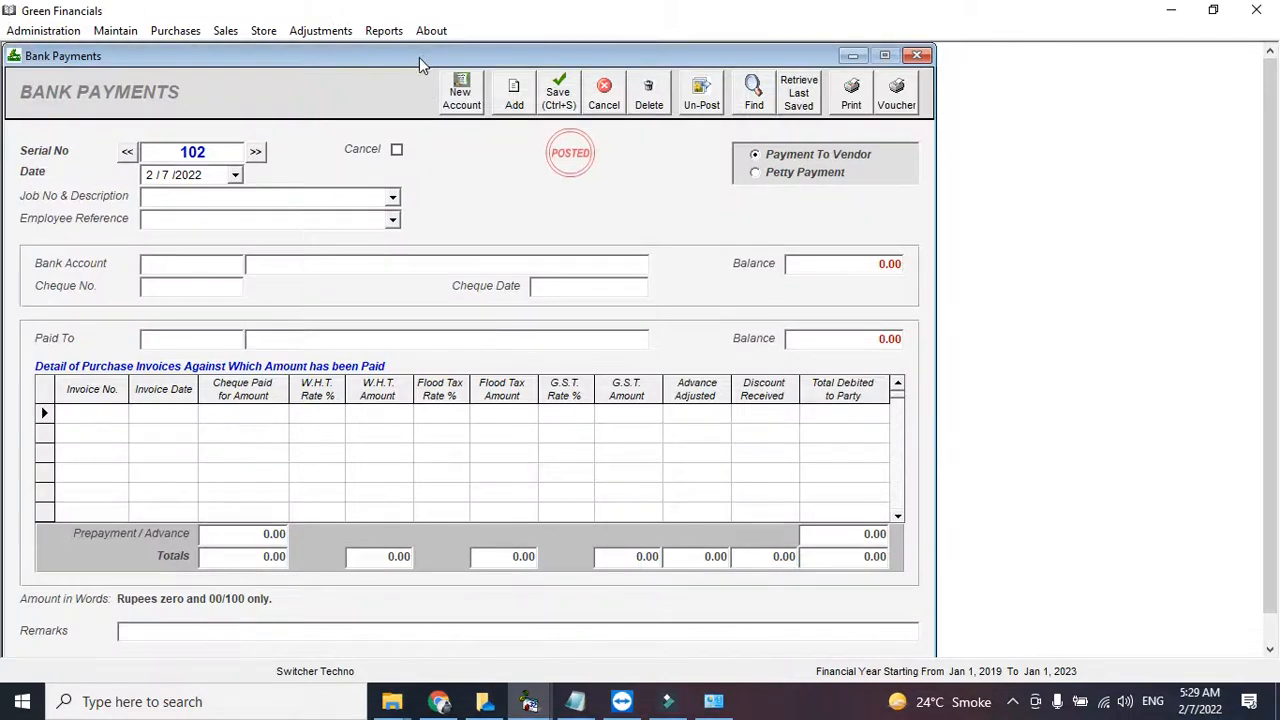
# - Preview the vendor ledger with invoice R6565, BPV 101's 2,500 debit and 308 balance, then close it
pyautogui.click(384, 30)
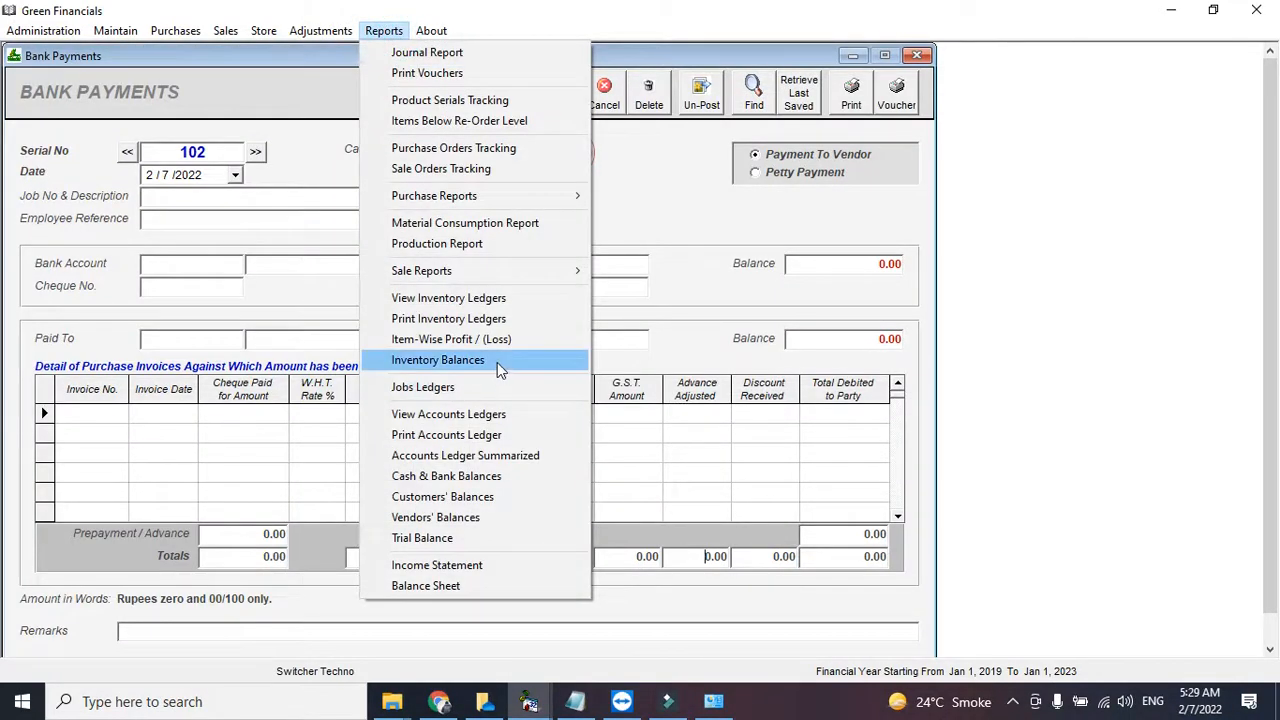
pyautogui.click(497, 414)
pyautogui.click(720, 133)
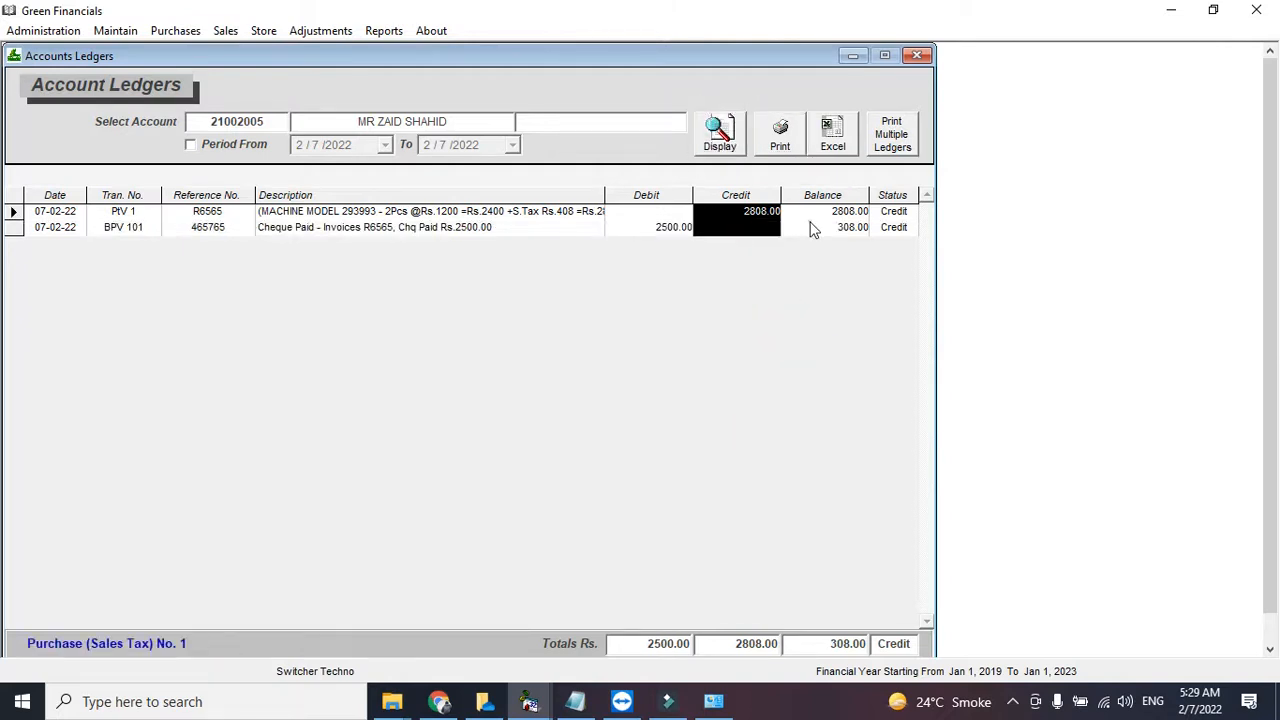
pyautogui.click(810, 226)
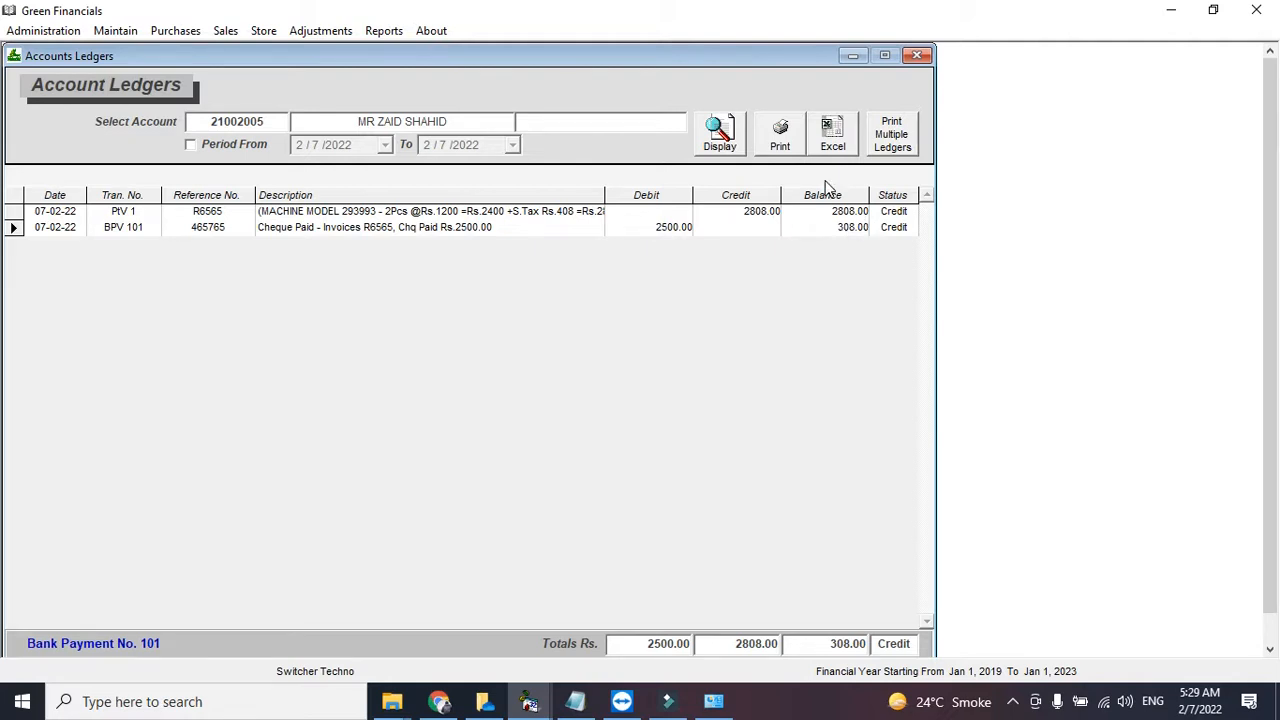
pyautogui.click(781, 137)
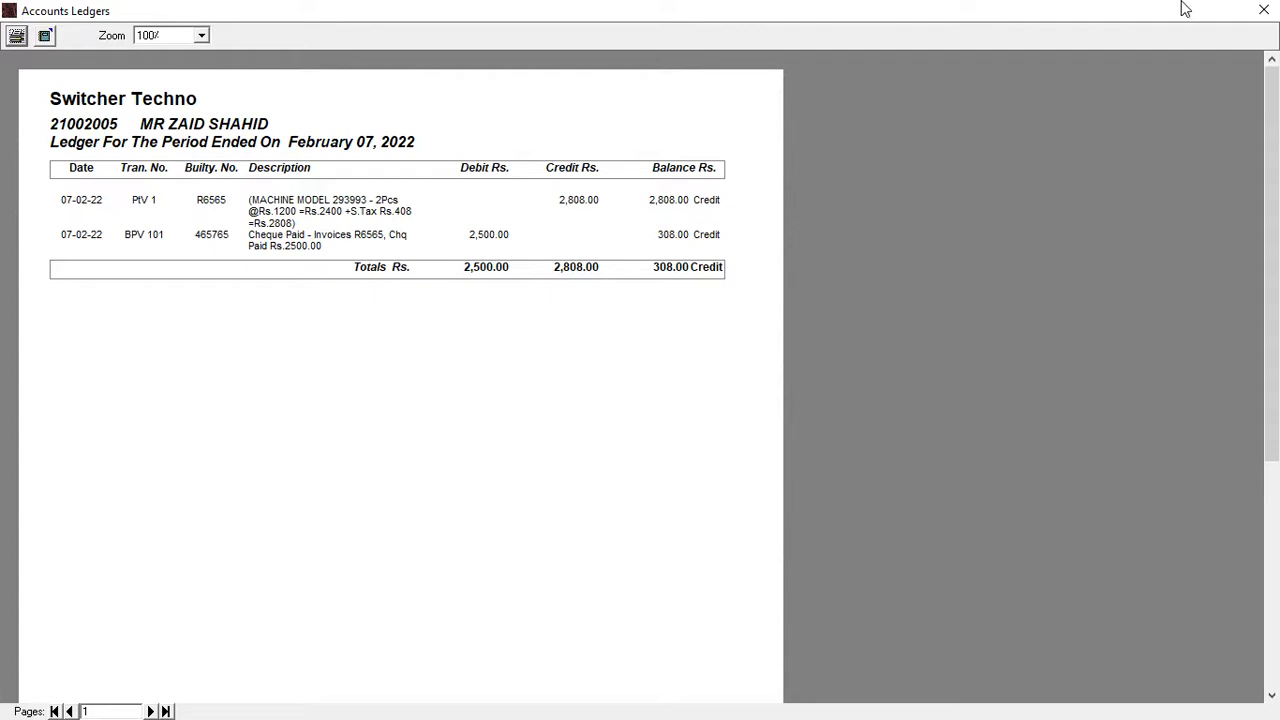
pyautogui.click(1263, 10)
pyautogui.click(917, 54)
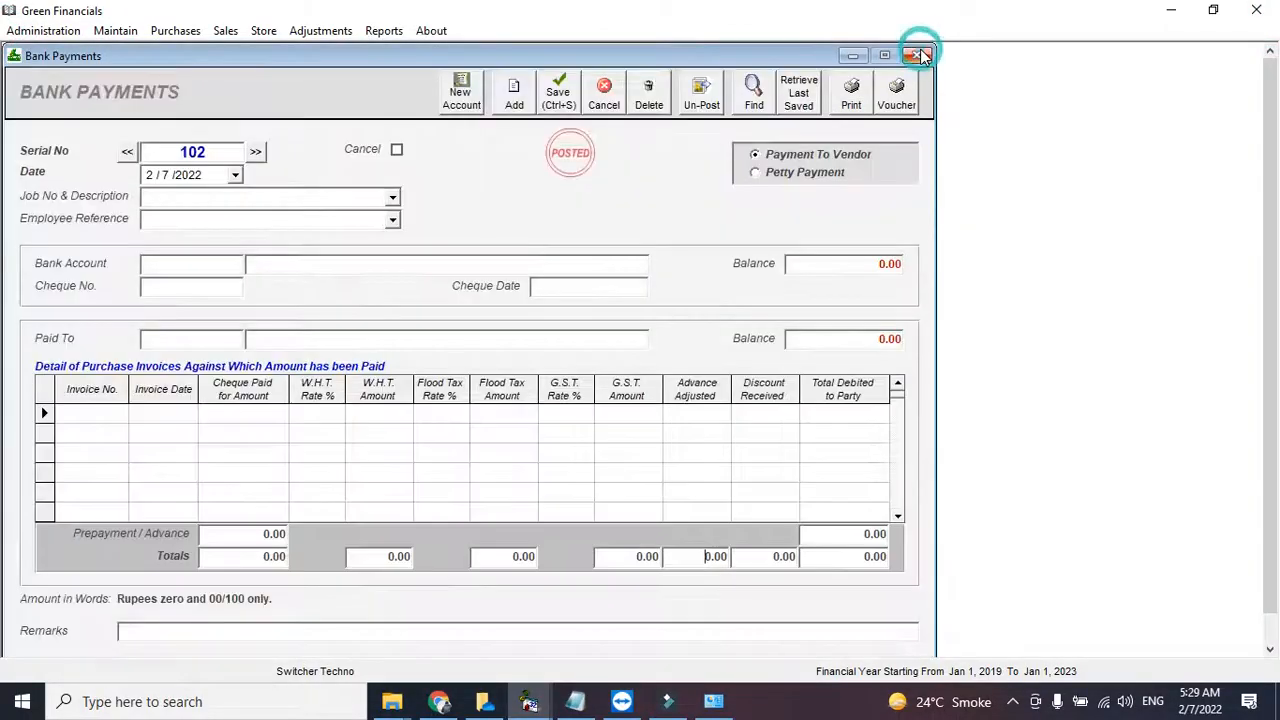
pyautogui.click(915, 52)
# - Display inventory balances showing 2 pcs of MACHINE MODEL 293993 valued at 2400
pyautogui.click(383, 30)
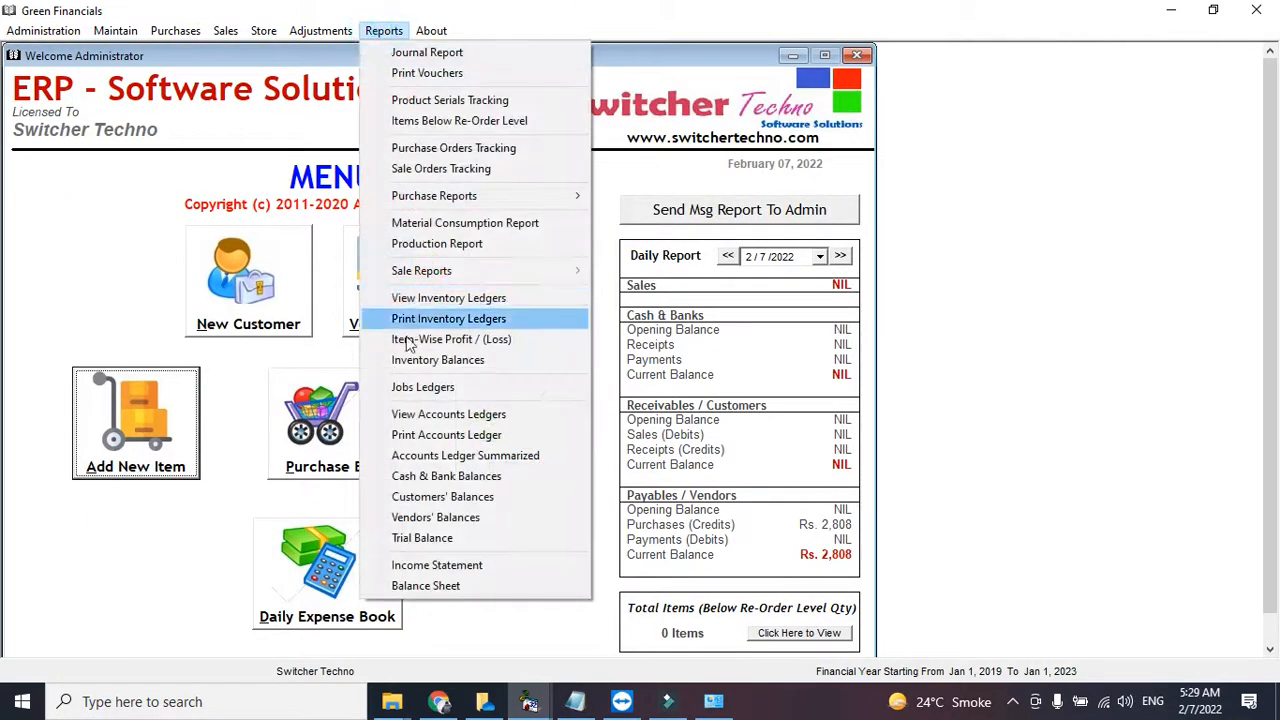
pyautogui.click(421, 361)
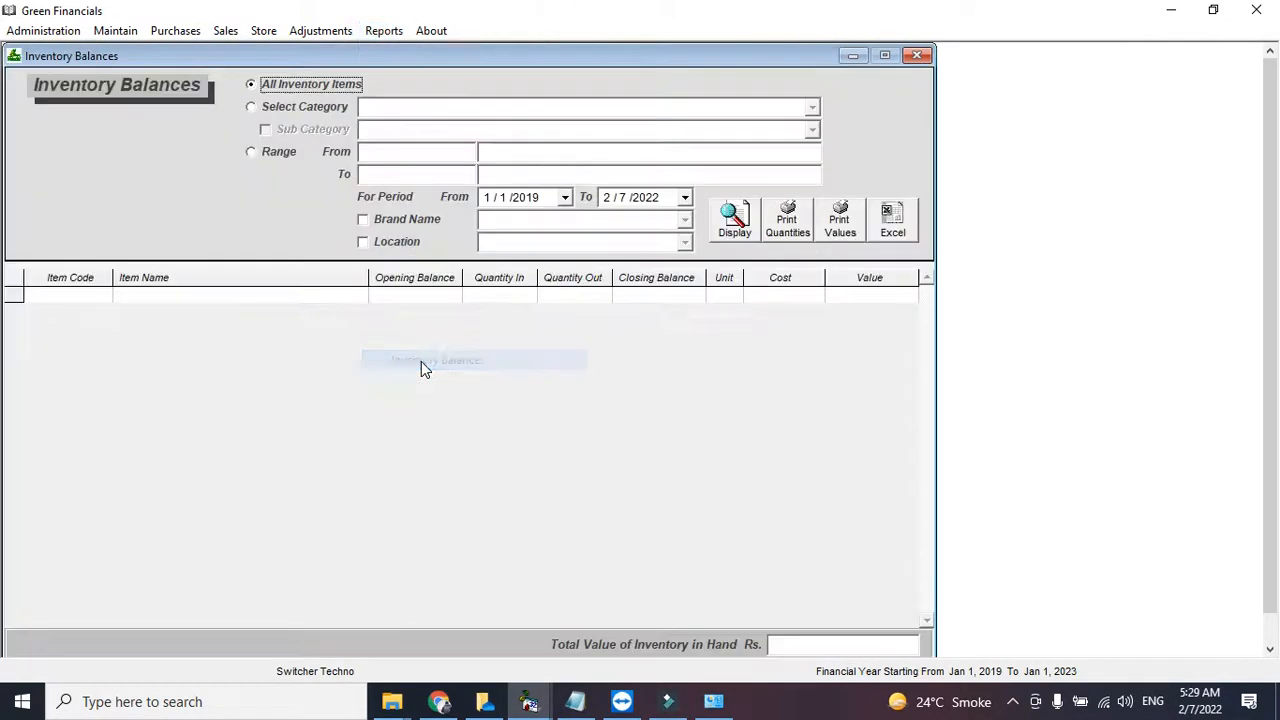
pyautogui.click(734, 218)
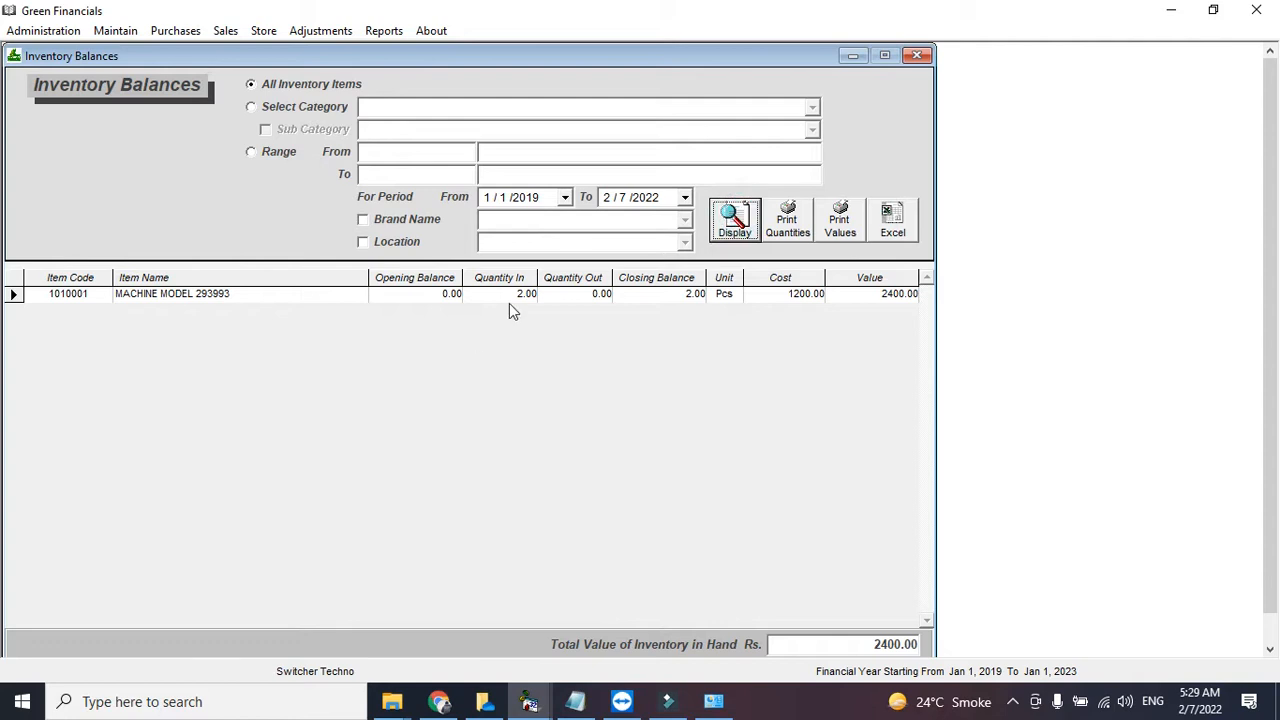
pyautogui.click(915, 56)
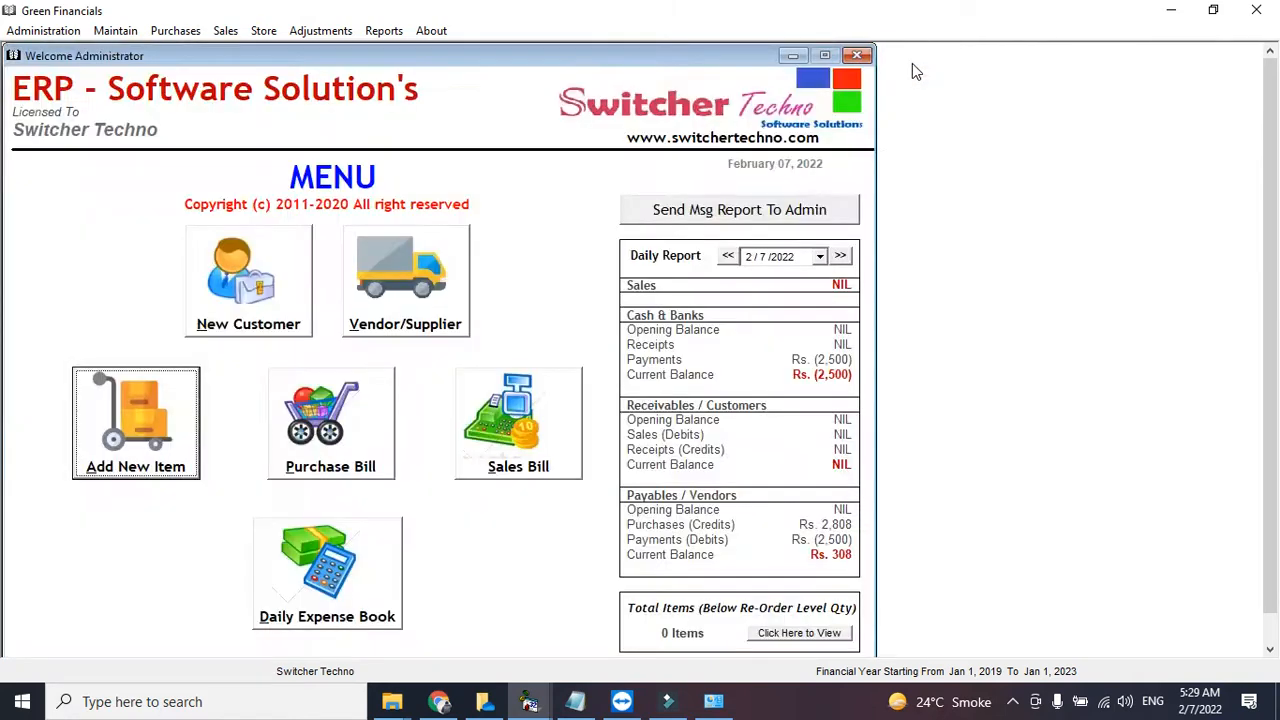
# - Glance at the Purchase Returns / Debit Notes form and close it
pyautogui.click(175, 30)
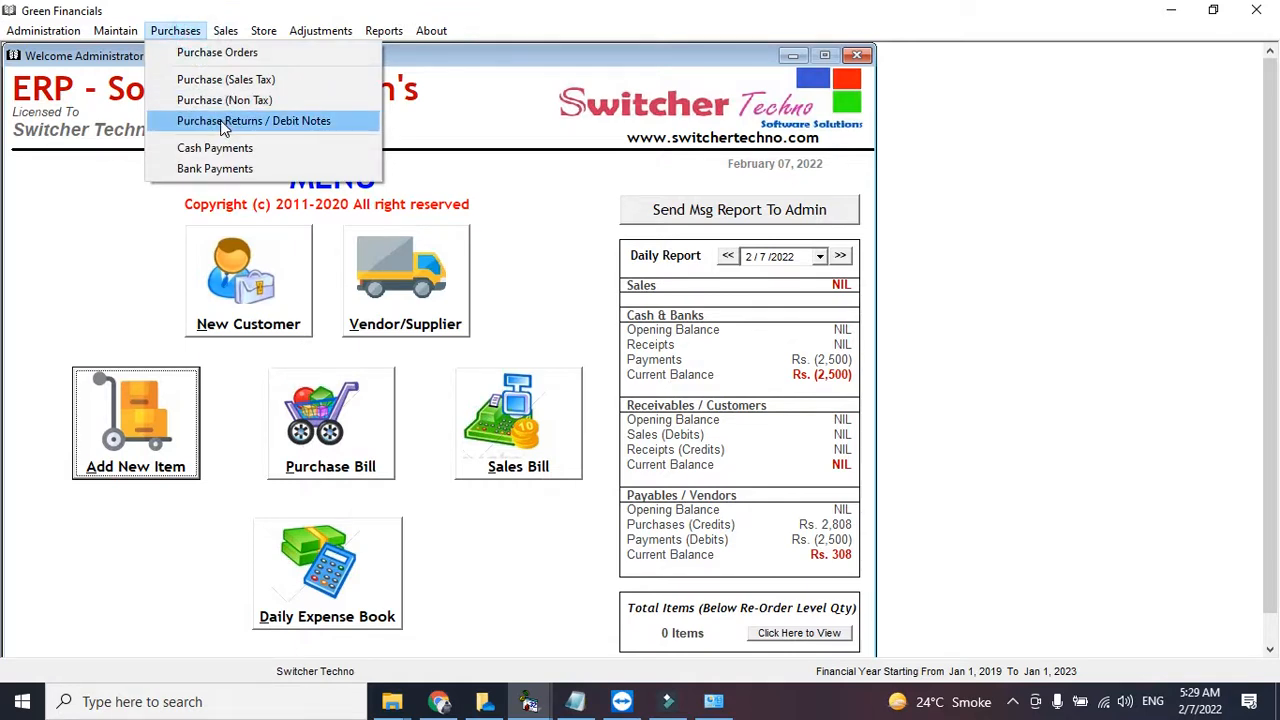
pyautogui.click(222, 122)
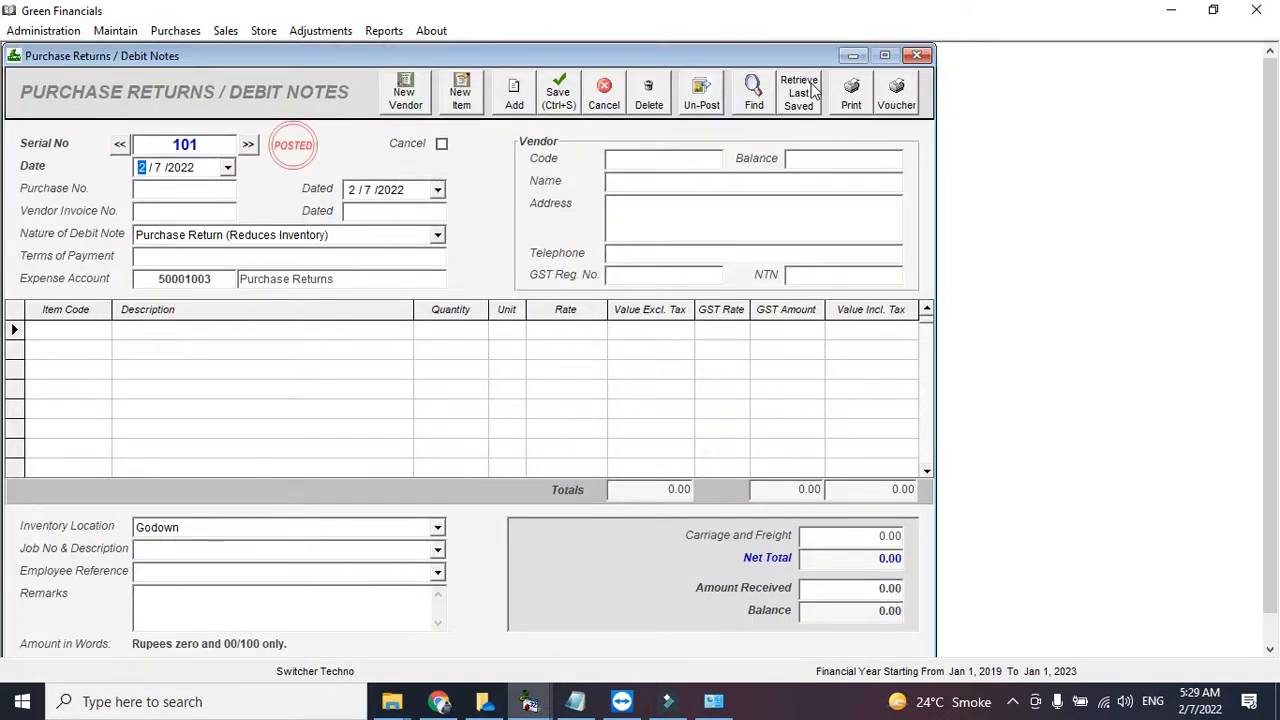
pyautogui.click(917, 55)
pyautogui.click(386, 31)
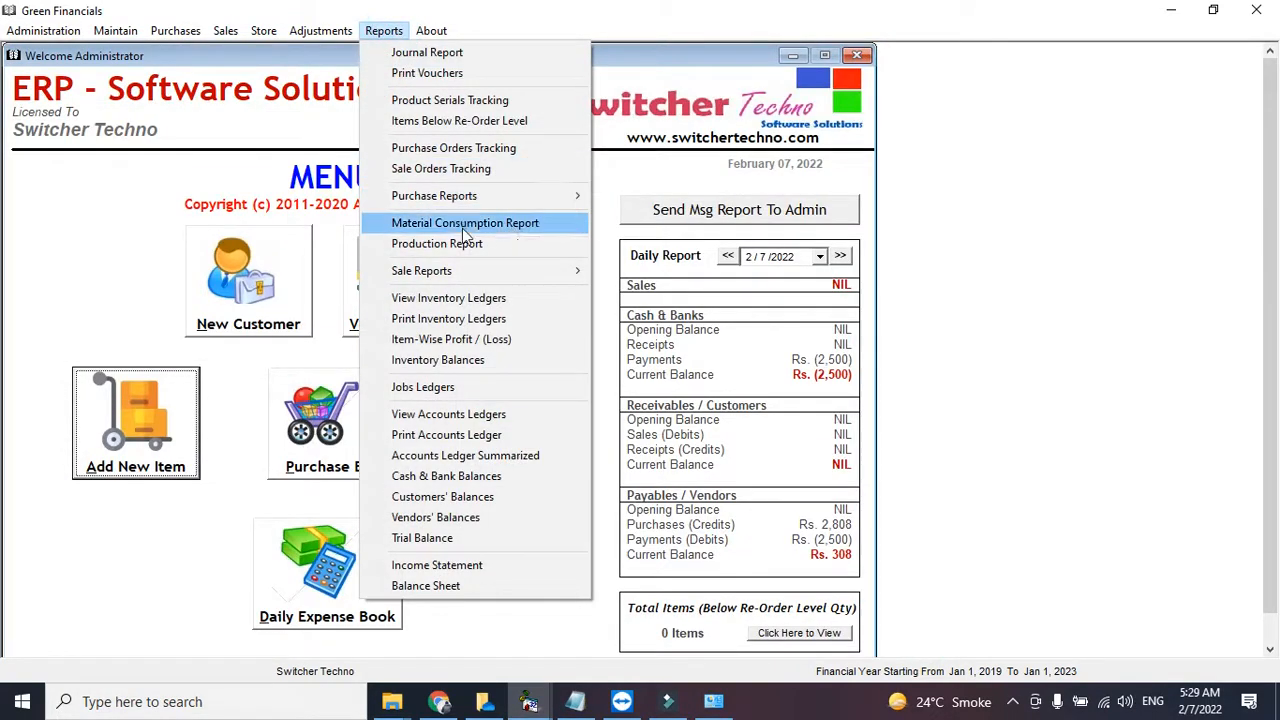
# - Display the Purchase Register with R6565 and try the sales-tax and non-sales-tax filters
pyautogui.click(303, 92)
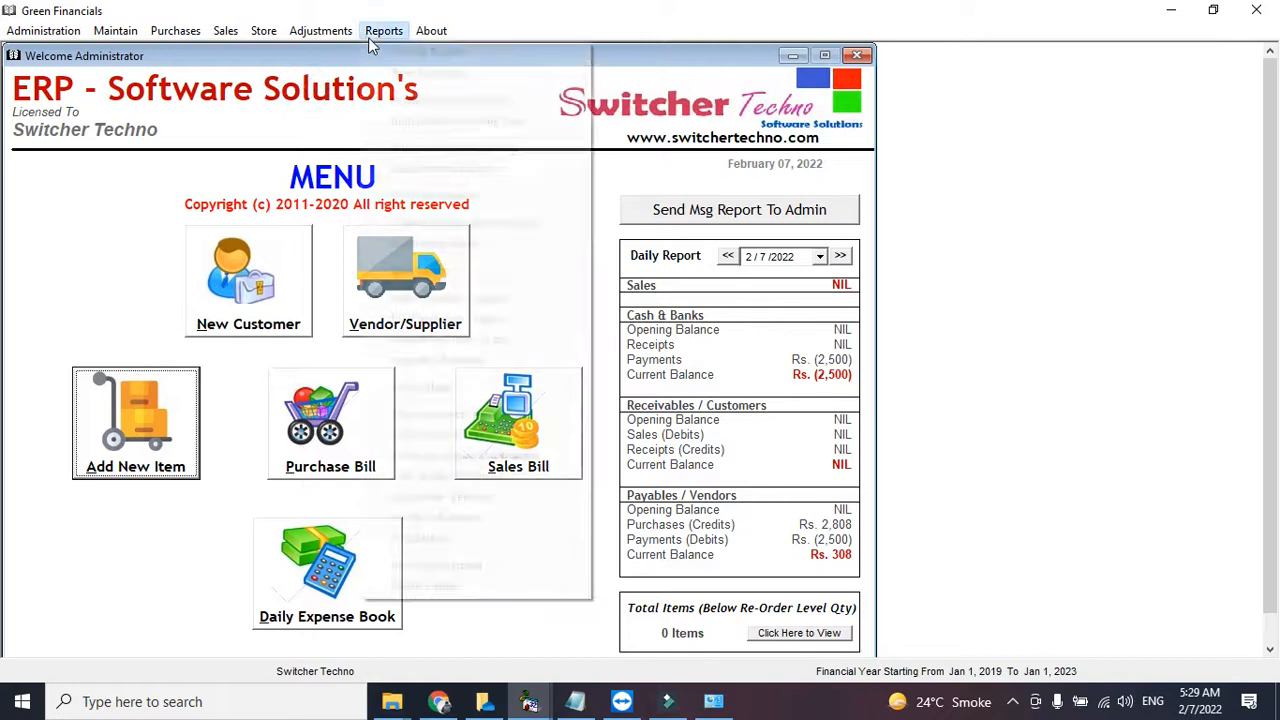
pyautogui.click(372, 36)
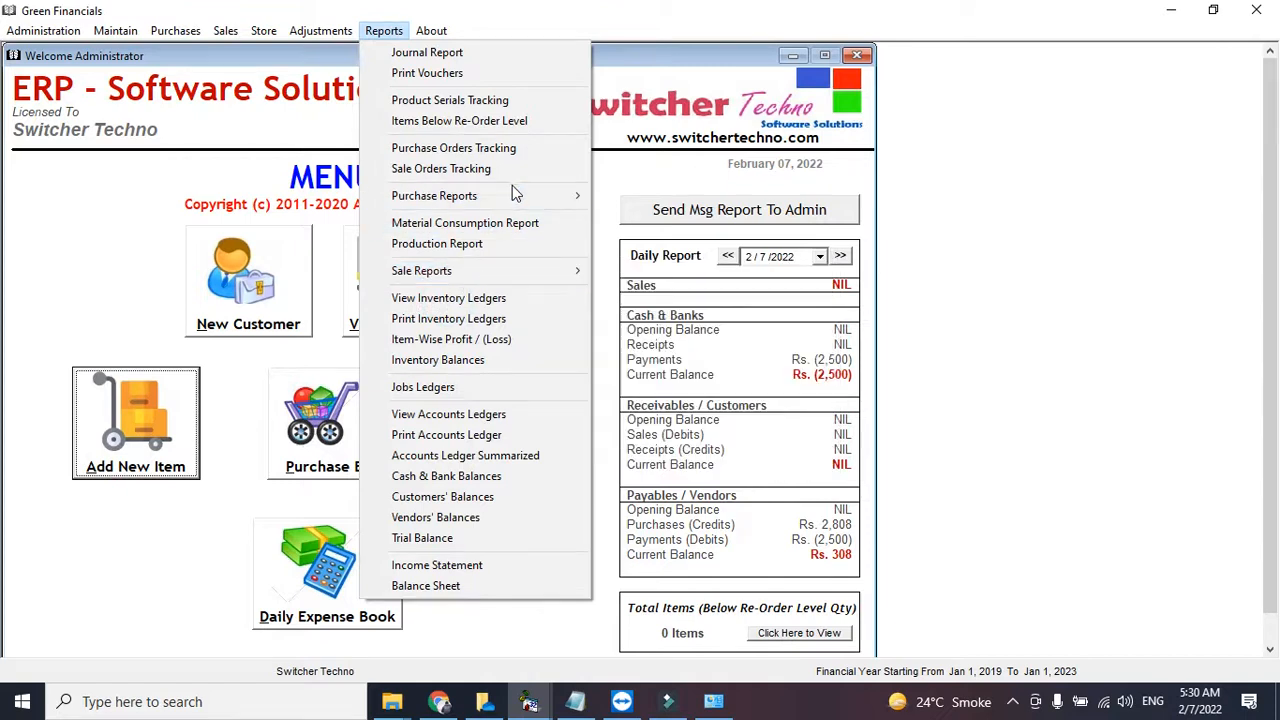
pyautogui.moveTo(512, 195)
pyautogui.click(662, 216)
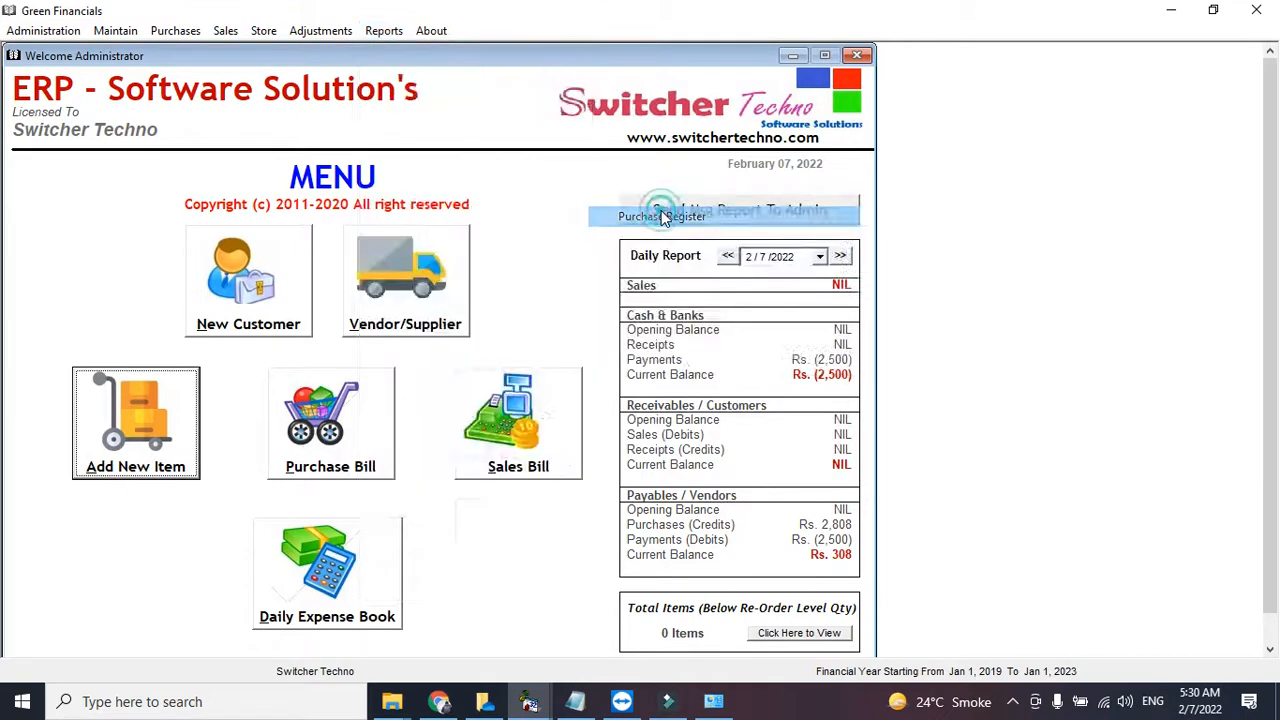
pyautogui.click(771, 133)
pyautogui.click(757, 253)
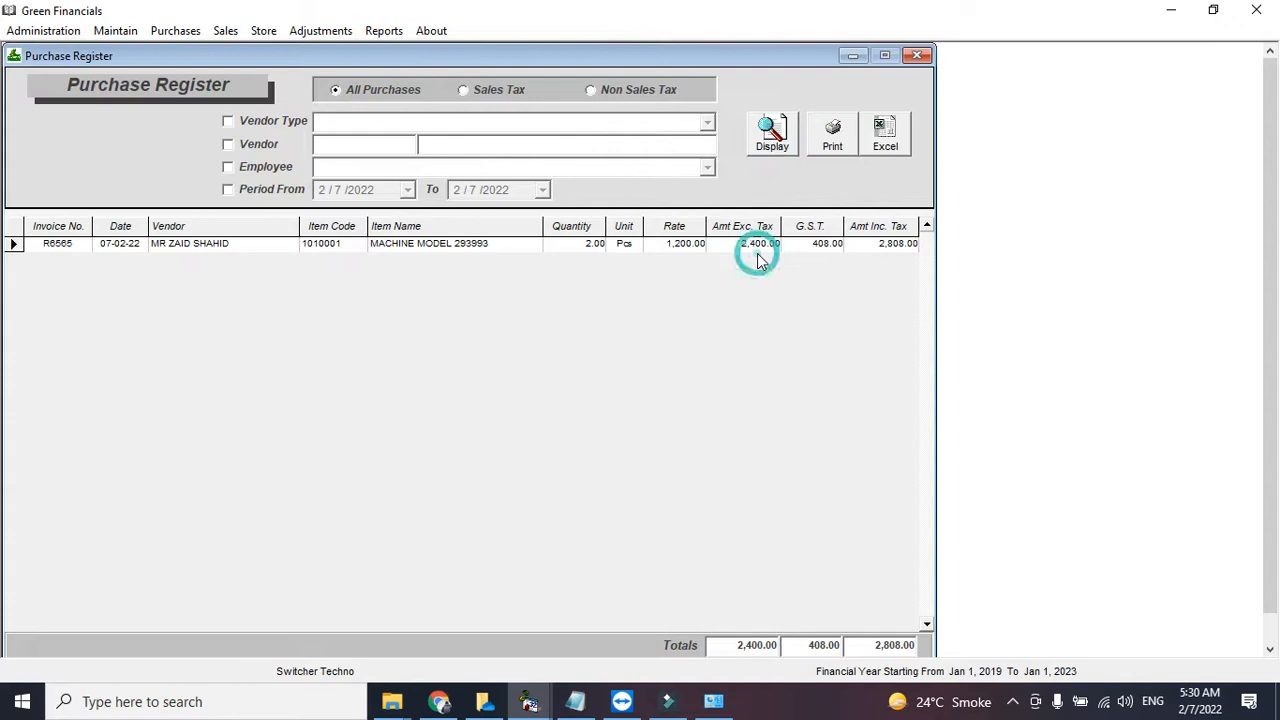
pyautogui.click(502, 90)
pyautogui.click(604, 90)
pyautogui.click(390, 88)
# - Try filtering the register by vendor, browsing vendors from 'ZA', then clear the filter
pyautogui.click(274, 144)
pyautogui.click(322, 143)
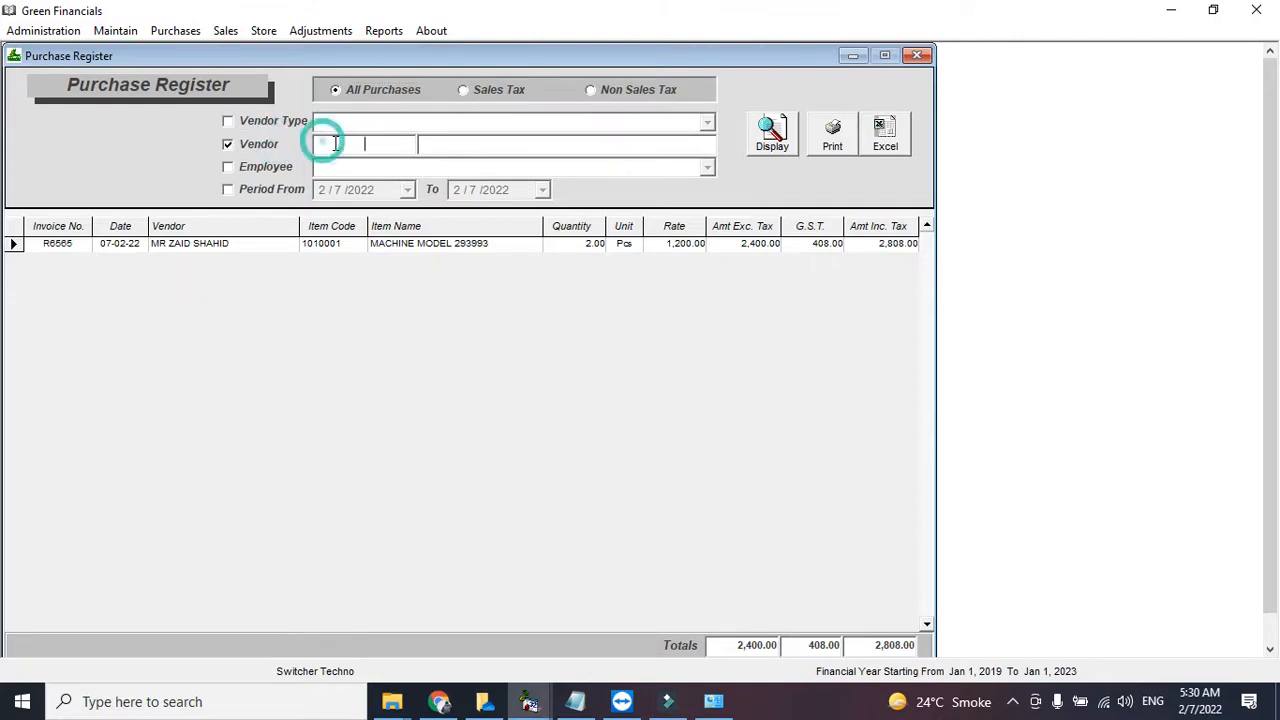
pyautogui.write('ZAI')
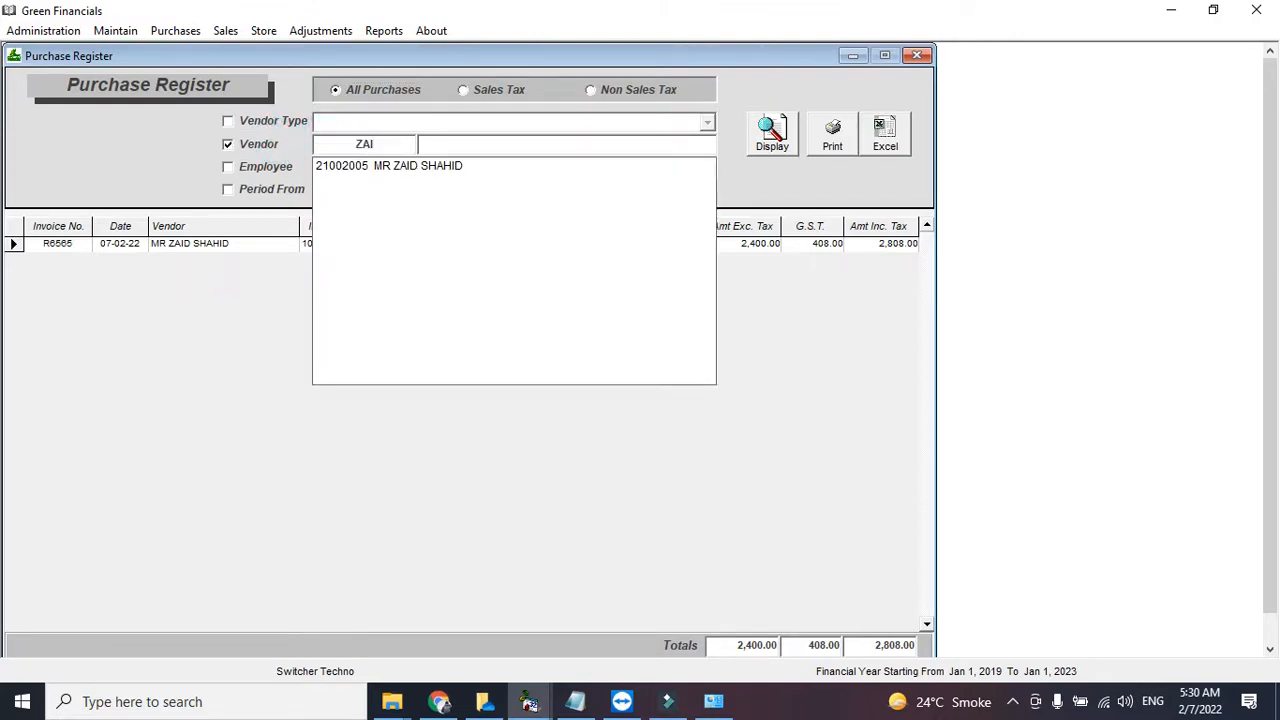
pyautogui.press('BackSpace')
pyautogui.press('BackSpace')
pyautogui.press('Down')
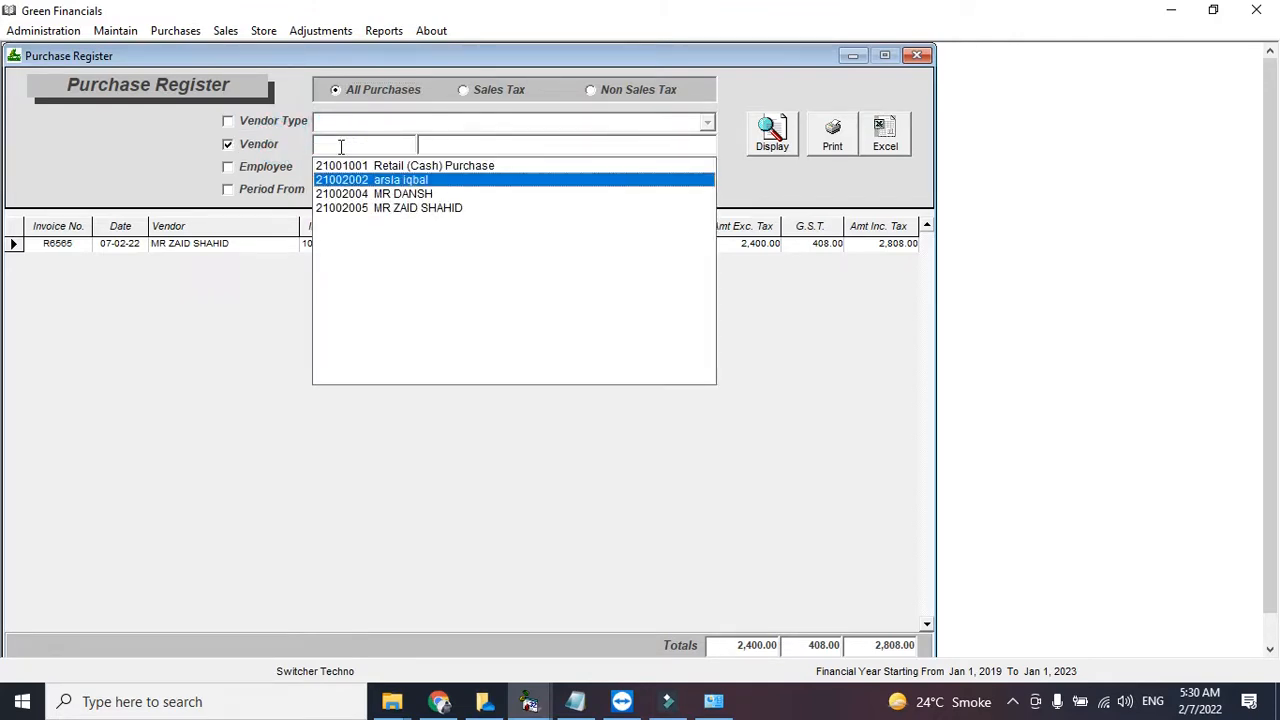
pyautogui.press('Down')
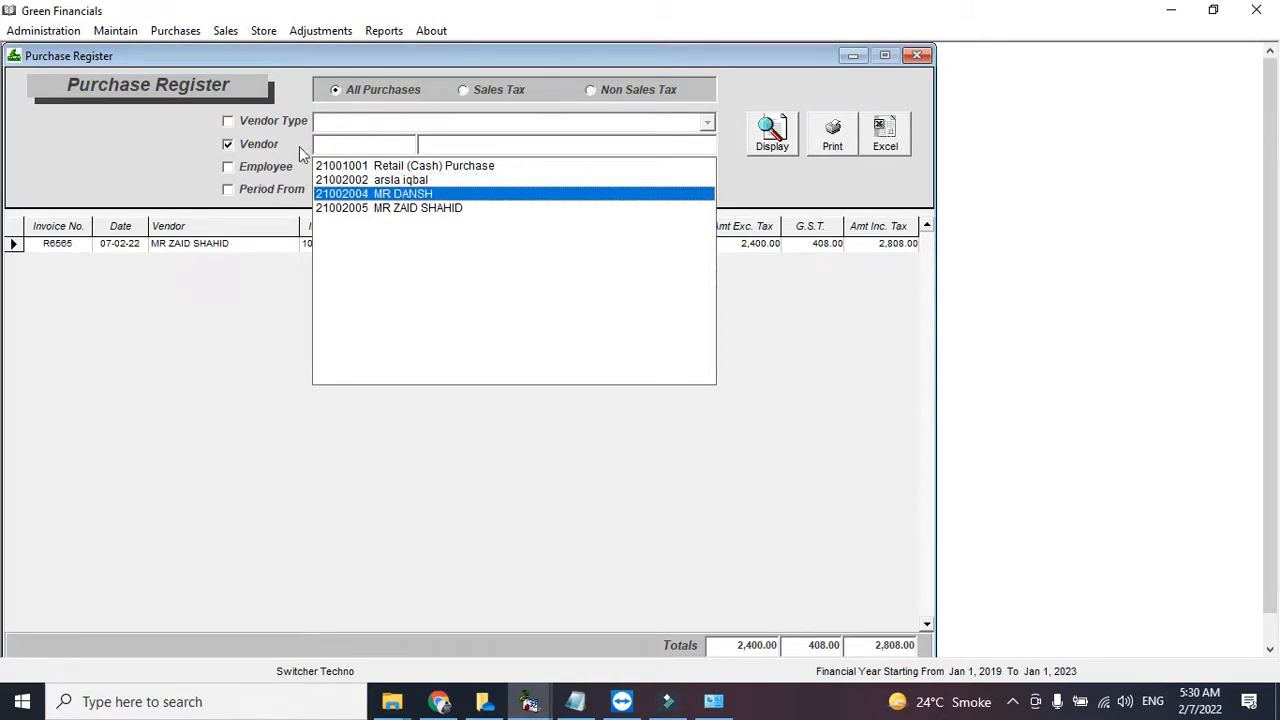
pyautogui.click(265, 148)
# - Toggle the date-period filter, check the tax-inclusive total, export to Excel and close the register
pyautogui.click(271, 188)
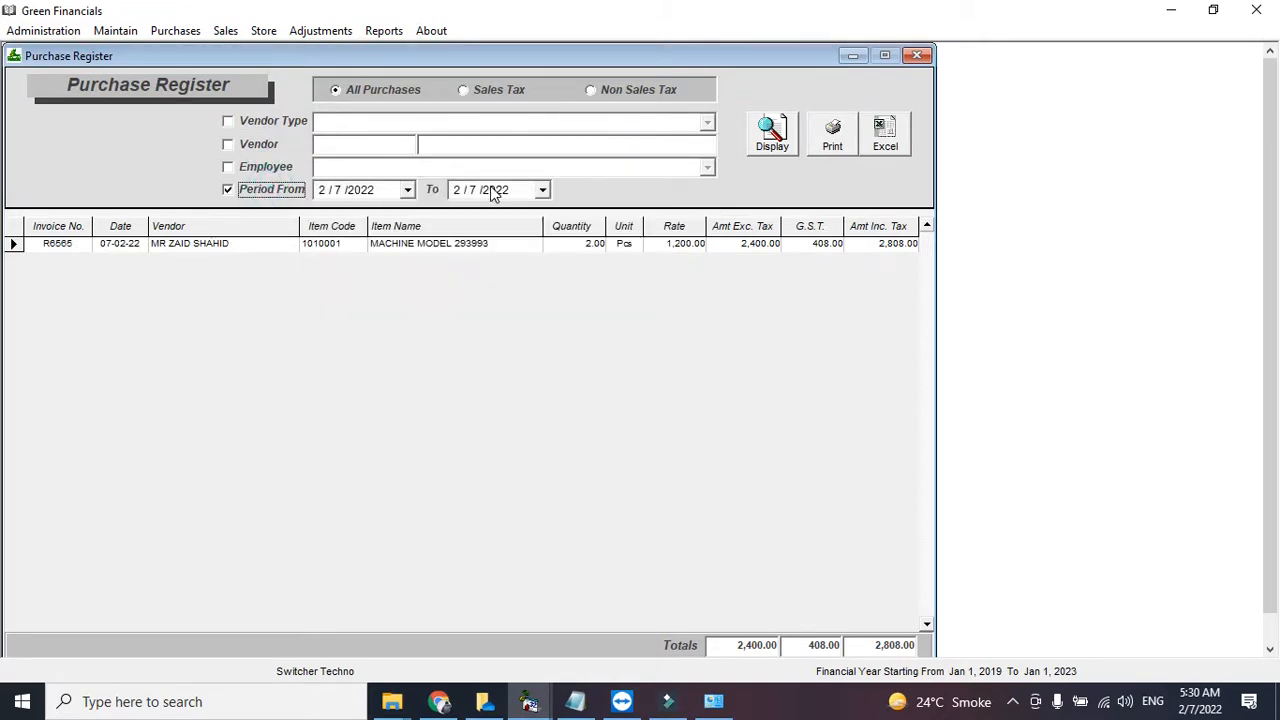
pyautogui.click(283, 189)
pyautogui.click(879, 643)
pyautogui.click(892, 132)
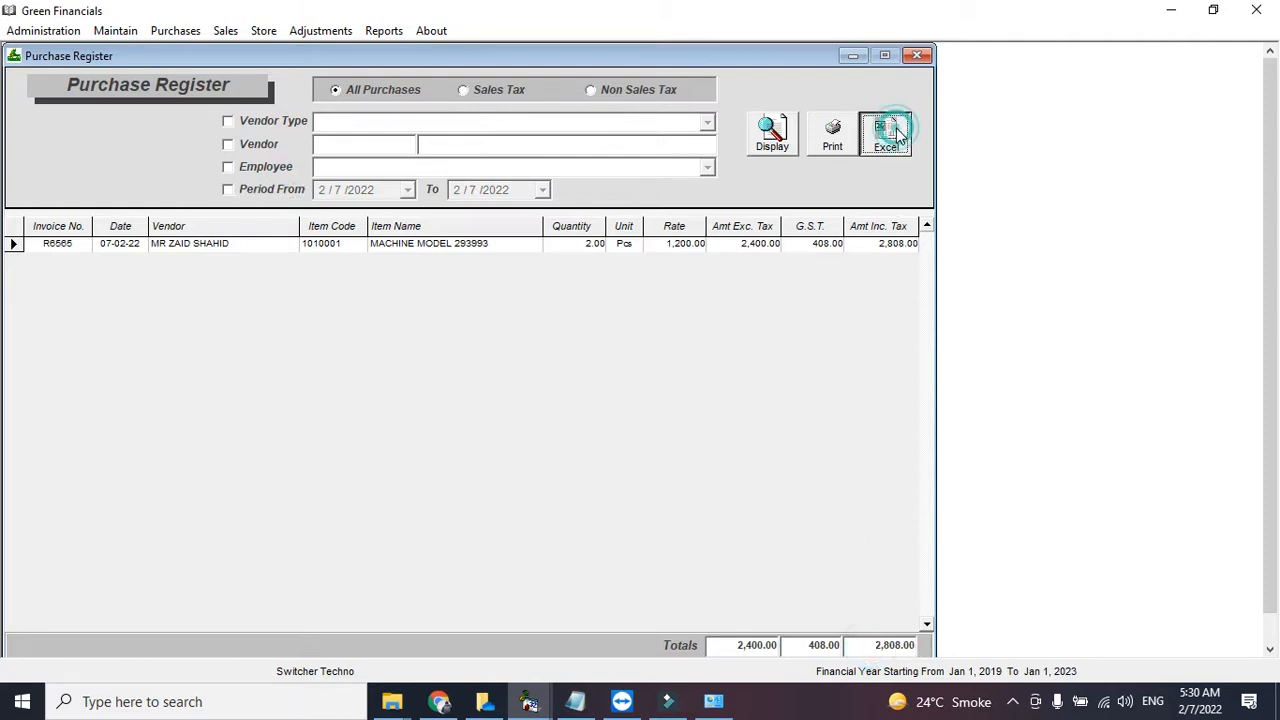
pyautogui.click(917, 56)
pyautogui.click(381, 31)
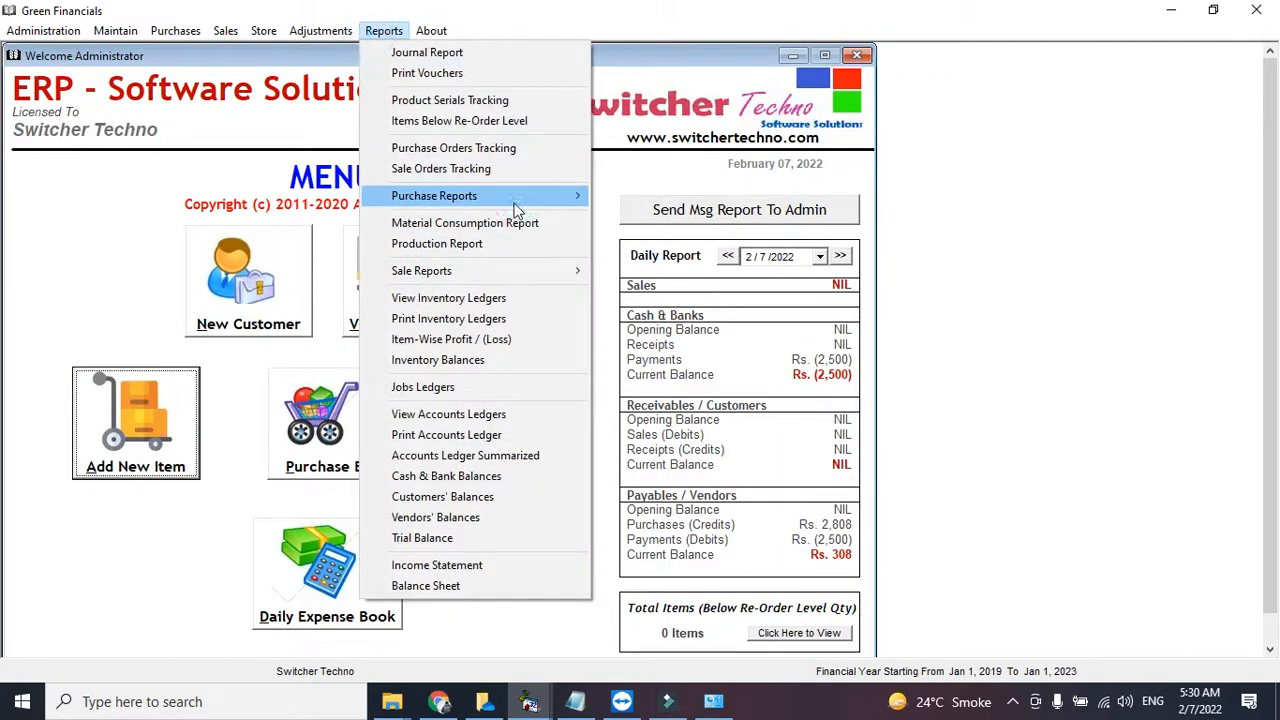
# - Browse the Reports menu and the Sales menu's Quotations entry
pyautogui.moveTo(517, 202)
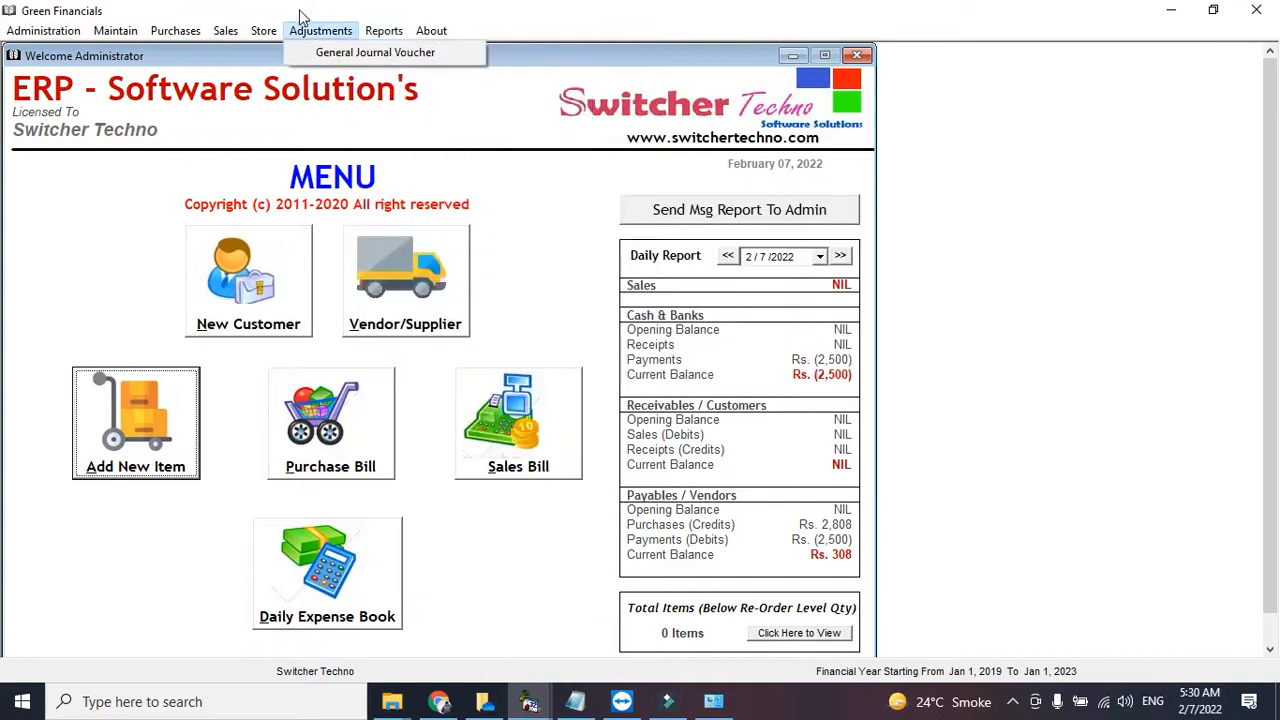
pyautogui.moveTo(229, 38)
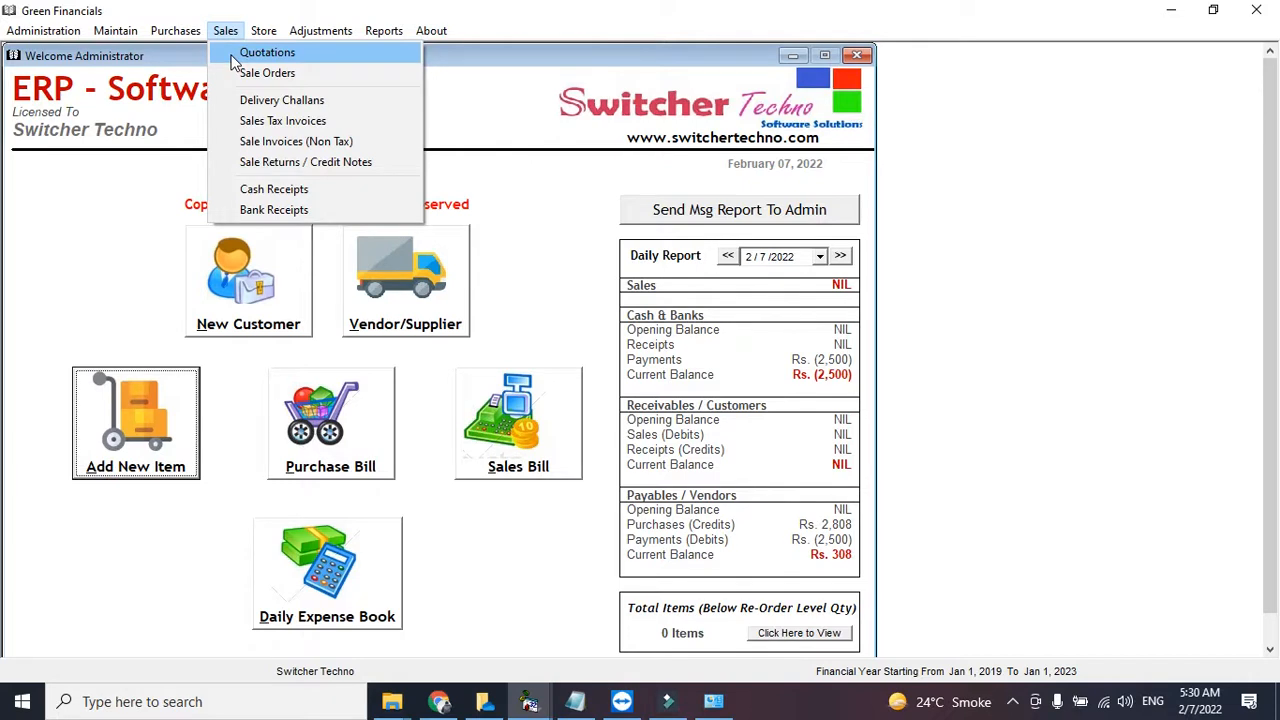
# - Start a quotation for customer AFZAL PVT LMT, valid till 10/2/2022
pyautogui.click(232, 58)
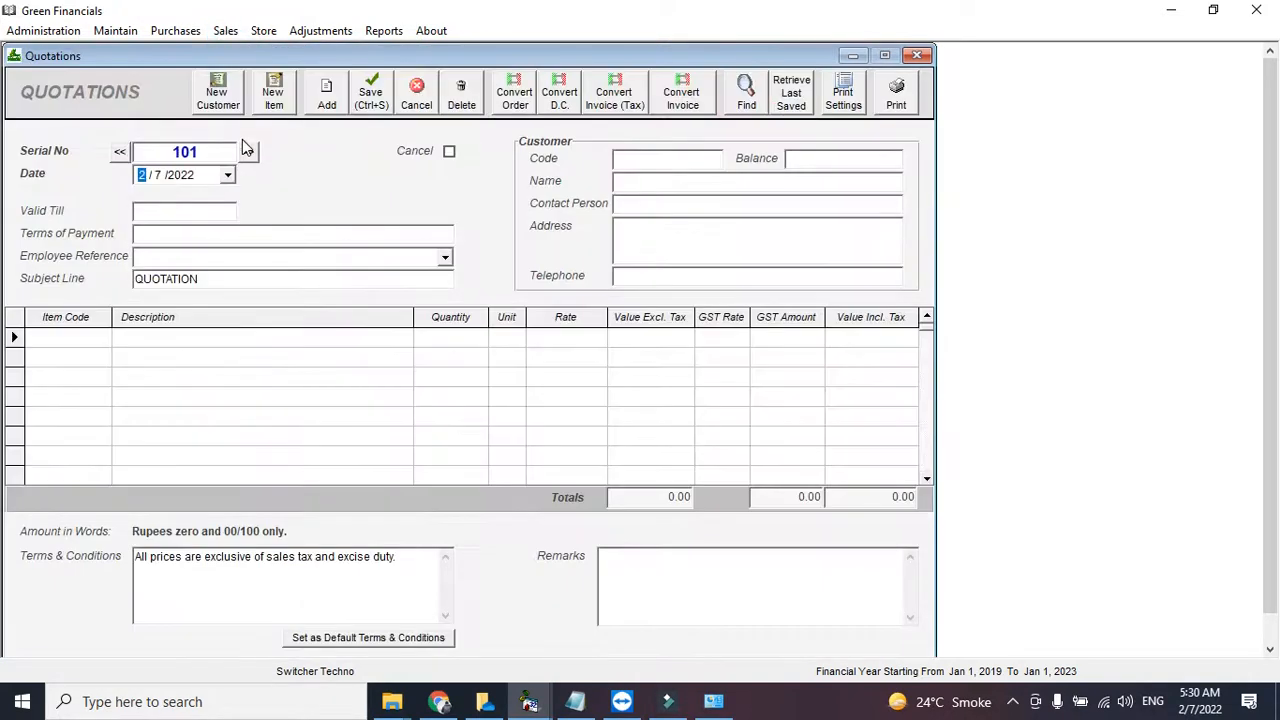
pyautogui.click(653, 155)
pyautogui.write('S')
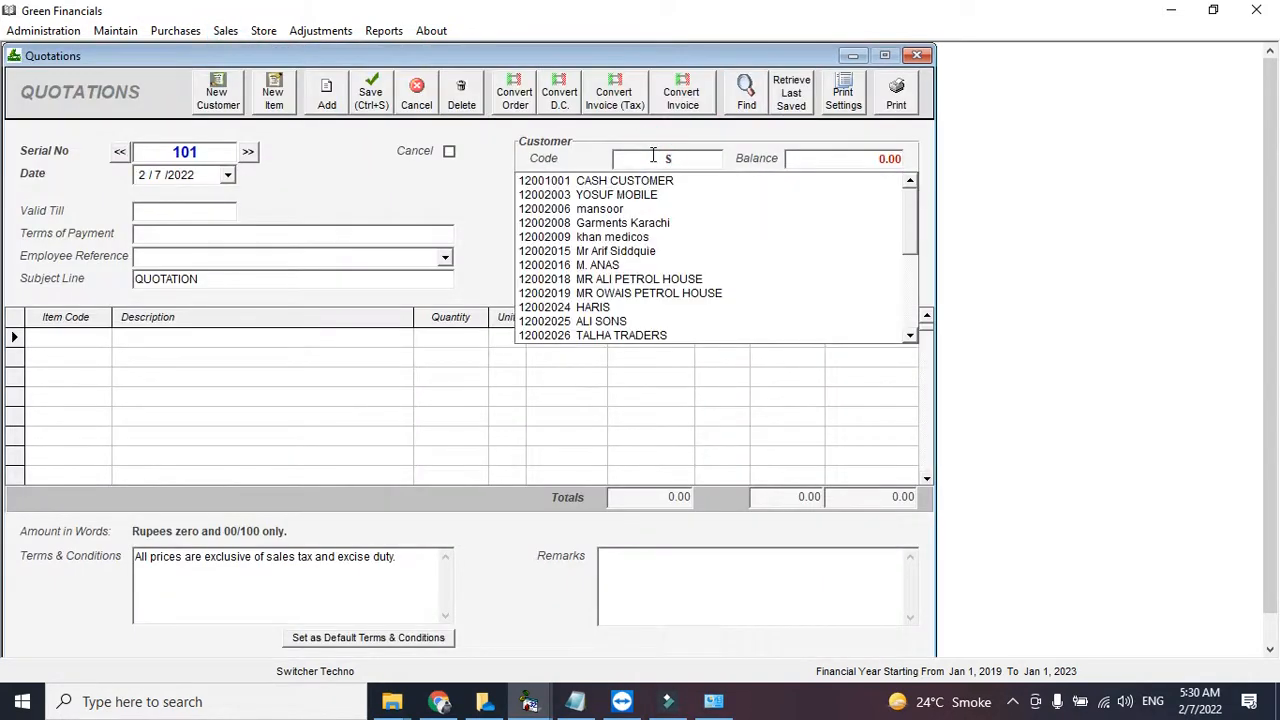
pyautogui.press('BackSpace')
pyautogui.write('A')
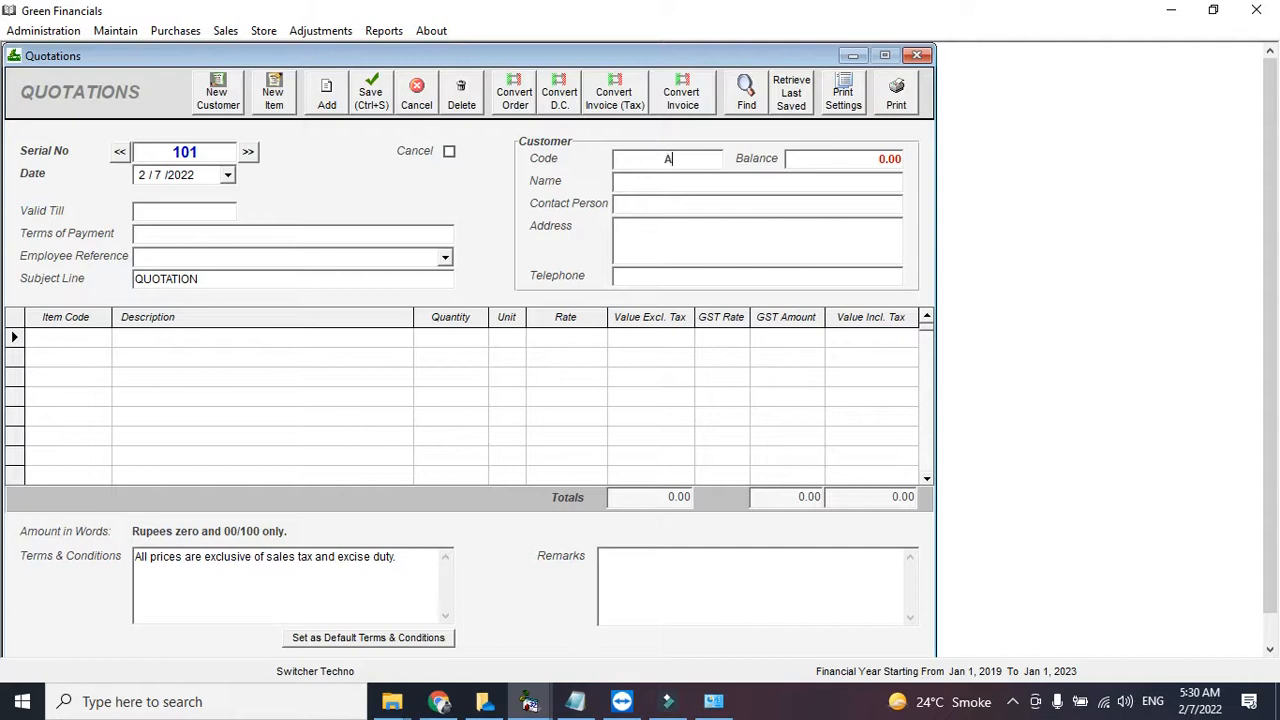
pyautogui.write('FZ')
pyautogui.press('Down')
pyautogui.press('Return')
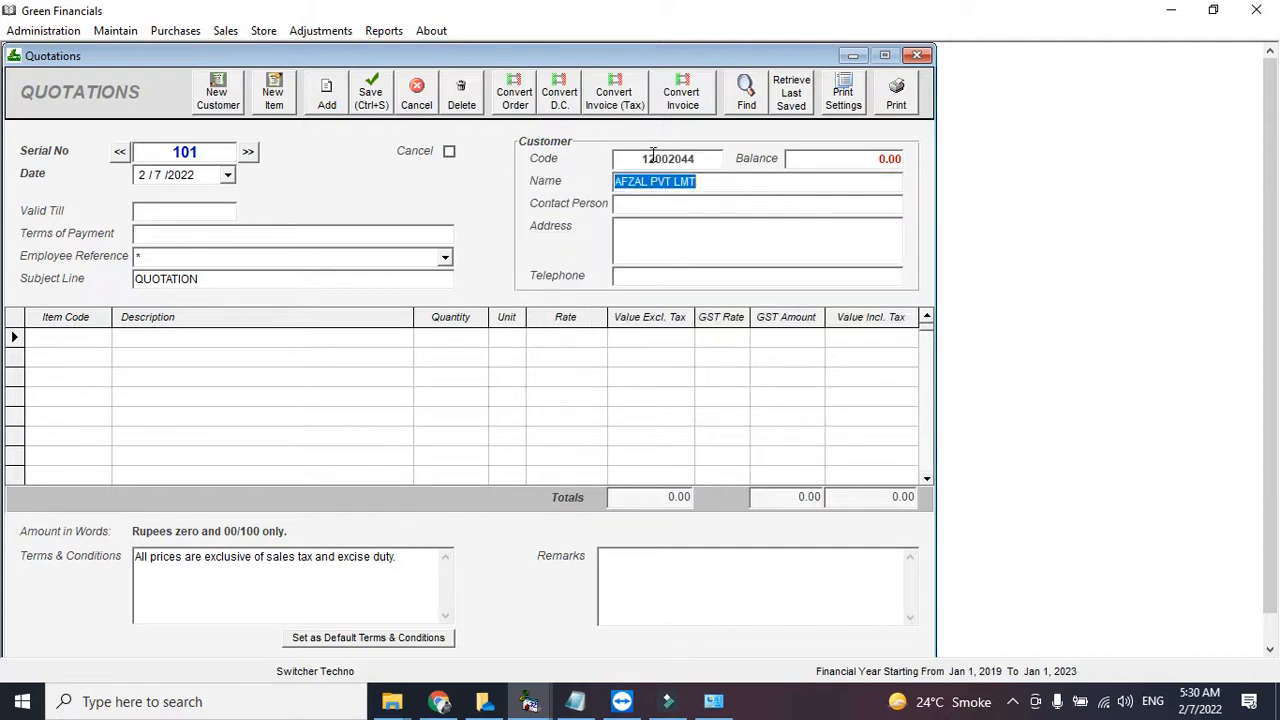
pyautogui.click(216, 212)
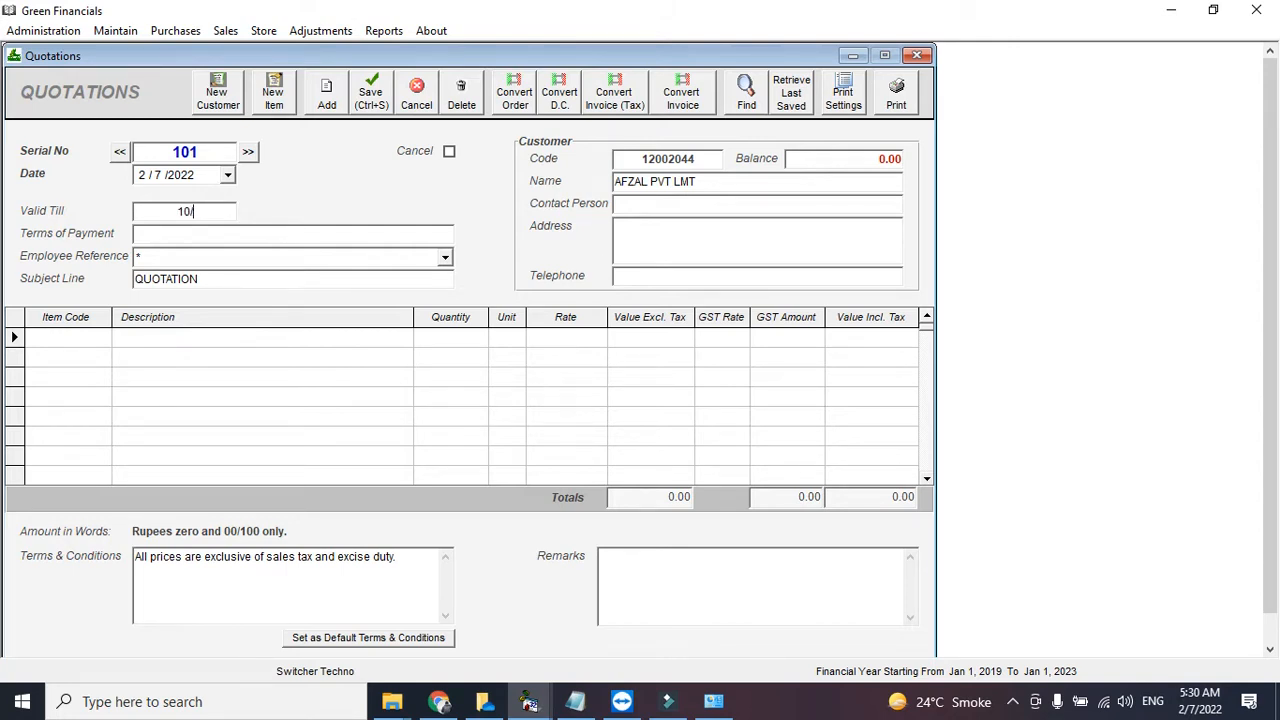
pyautogui.write('10/2/2022')
# - Add one MACHINE MODEL 293993 at 2000 with 17% GST
pyautogui.click(79, 341)
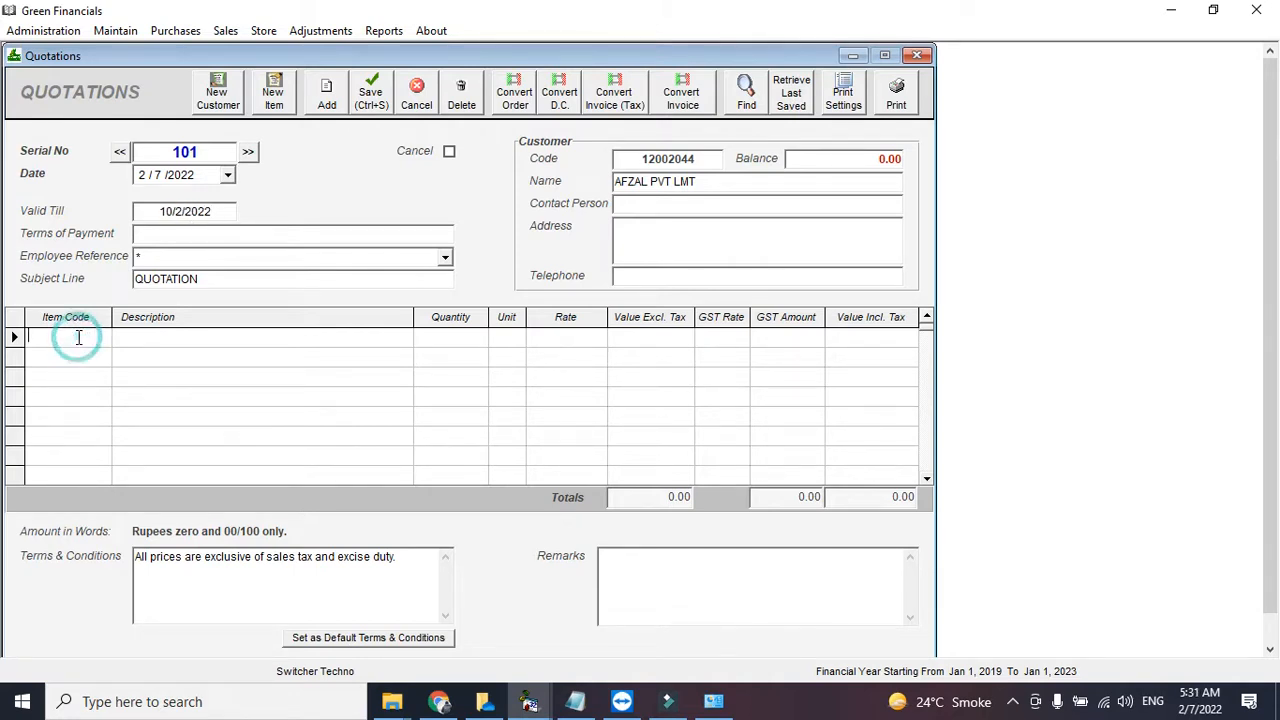
pyautogui.press('Down')
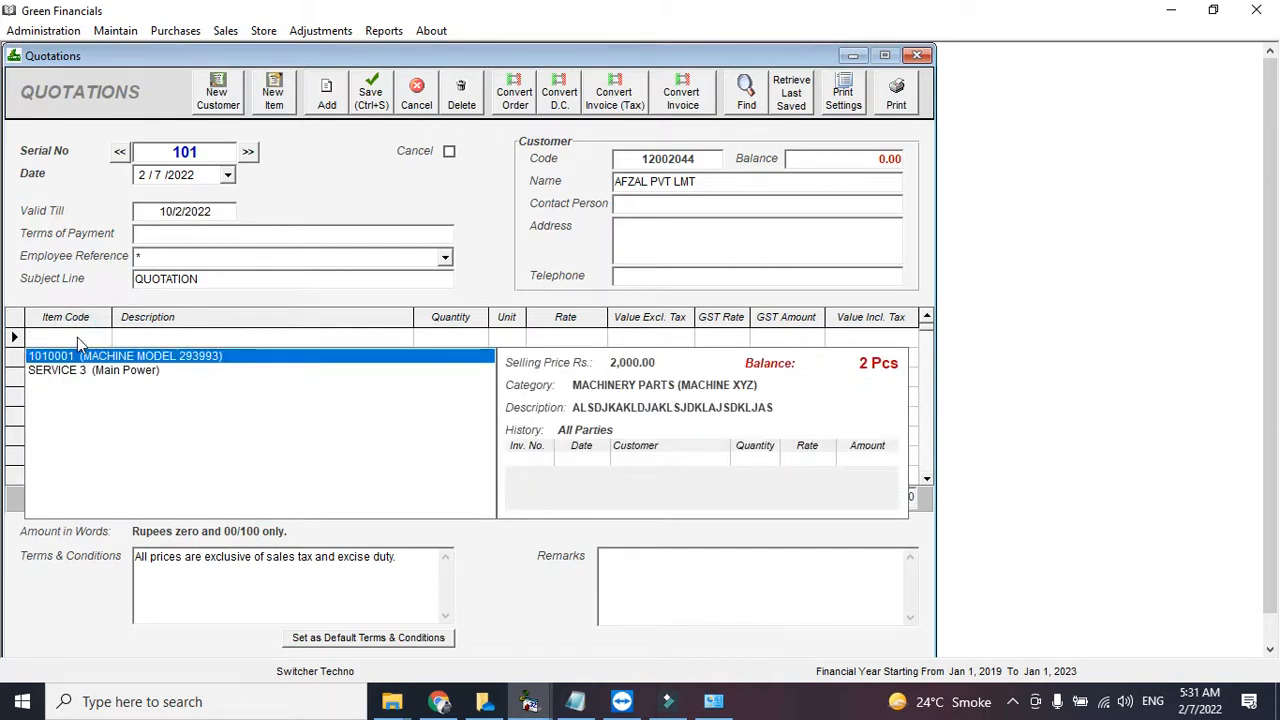
pyautogui.press('Return')
pyautogui.write('1')
pyautogui.press('Return')
pyautogui.press('Return')
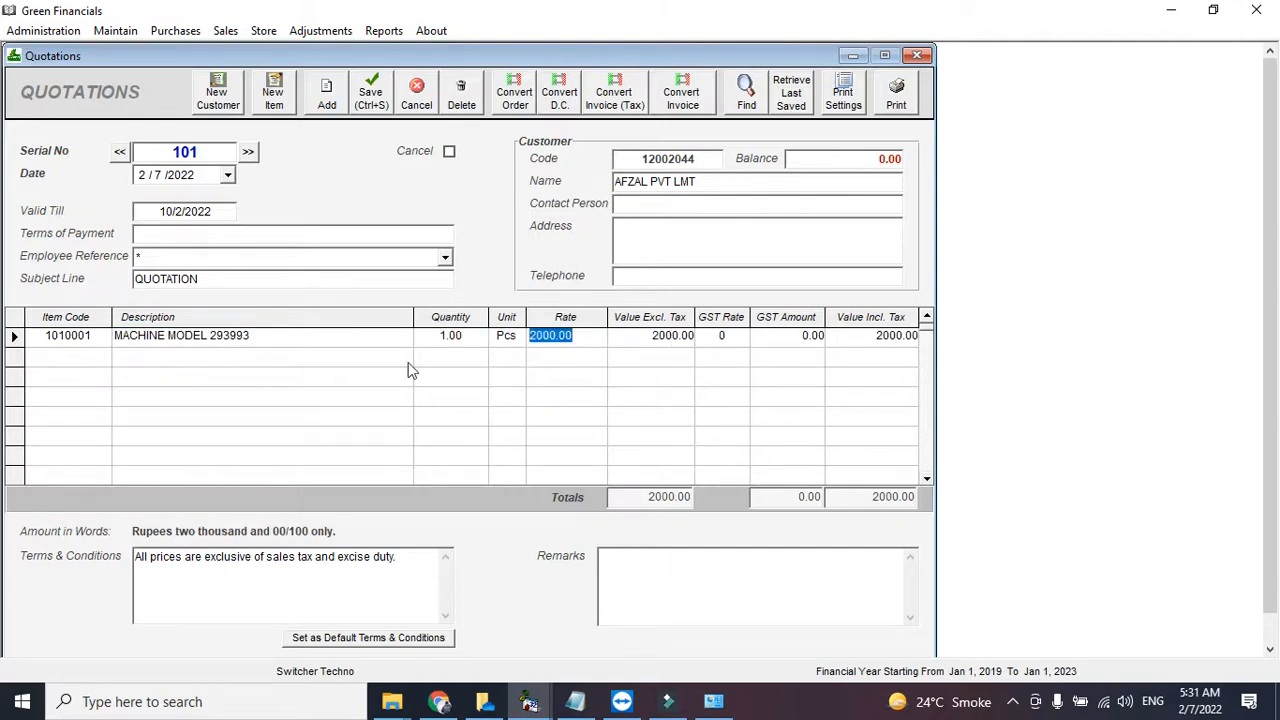
pyautogui.press('Return')
pyautogui.write('17')
pyautogui.press('Return')
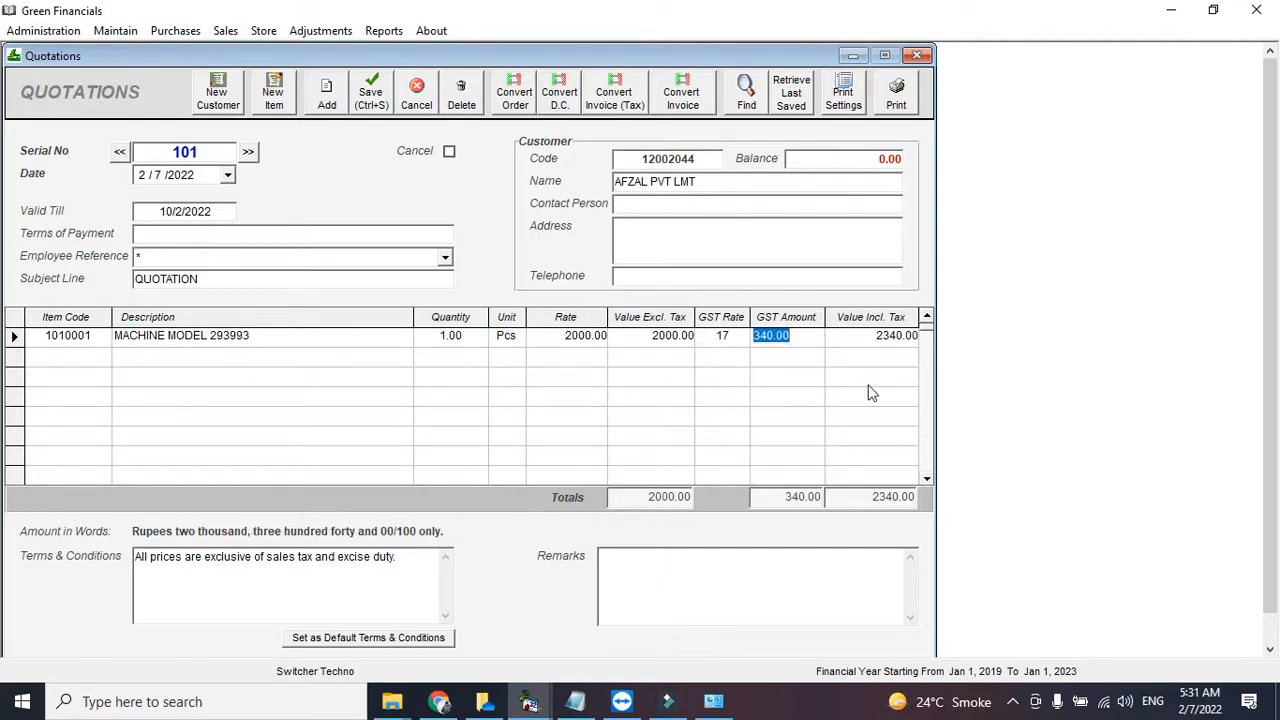
# - Print quotation 101, then reload it and convert it into a sales tax invoice
pyautogui.click(896, 92)
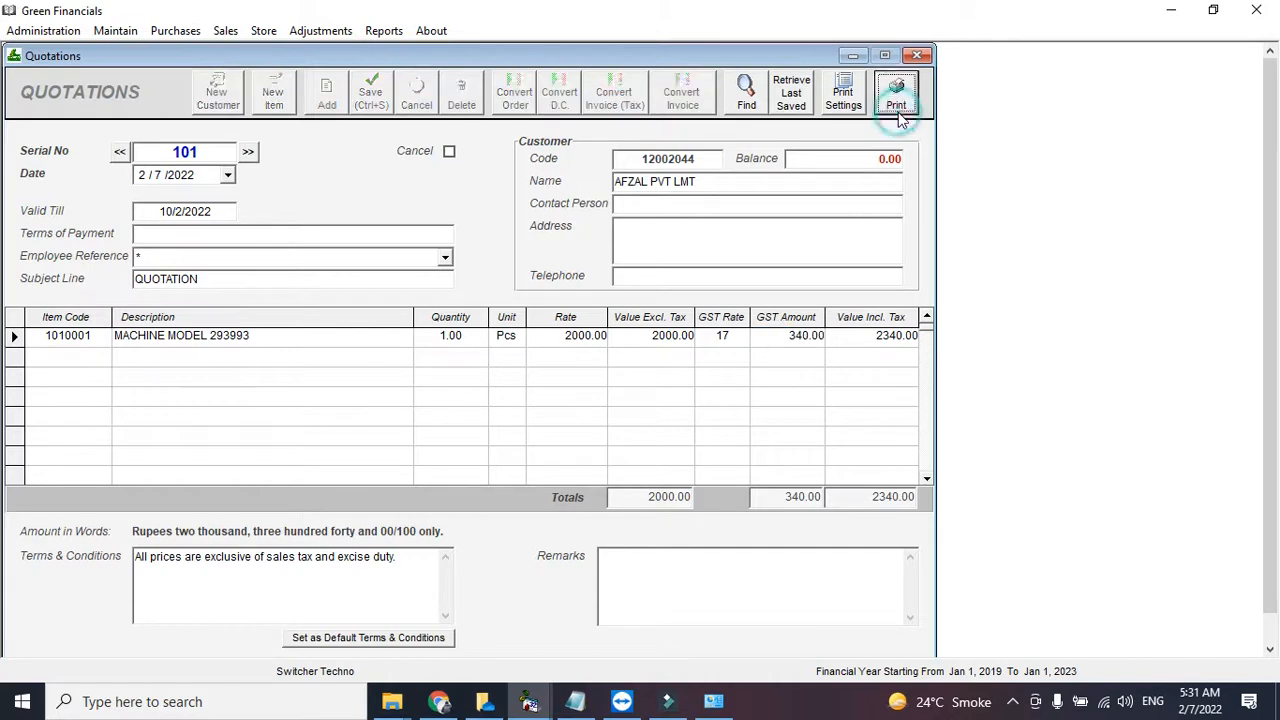
pyautogui.moveTo(1277, 245)
pyautogui.mouseDown()
pyautogui.moveTo(1277, 315)
pyautogui.moveTo(1278, 255)
pyautogui.mouseUp()
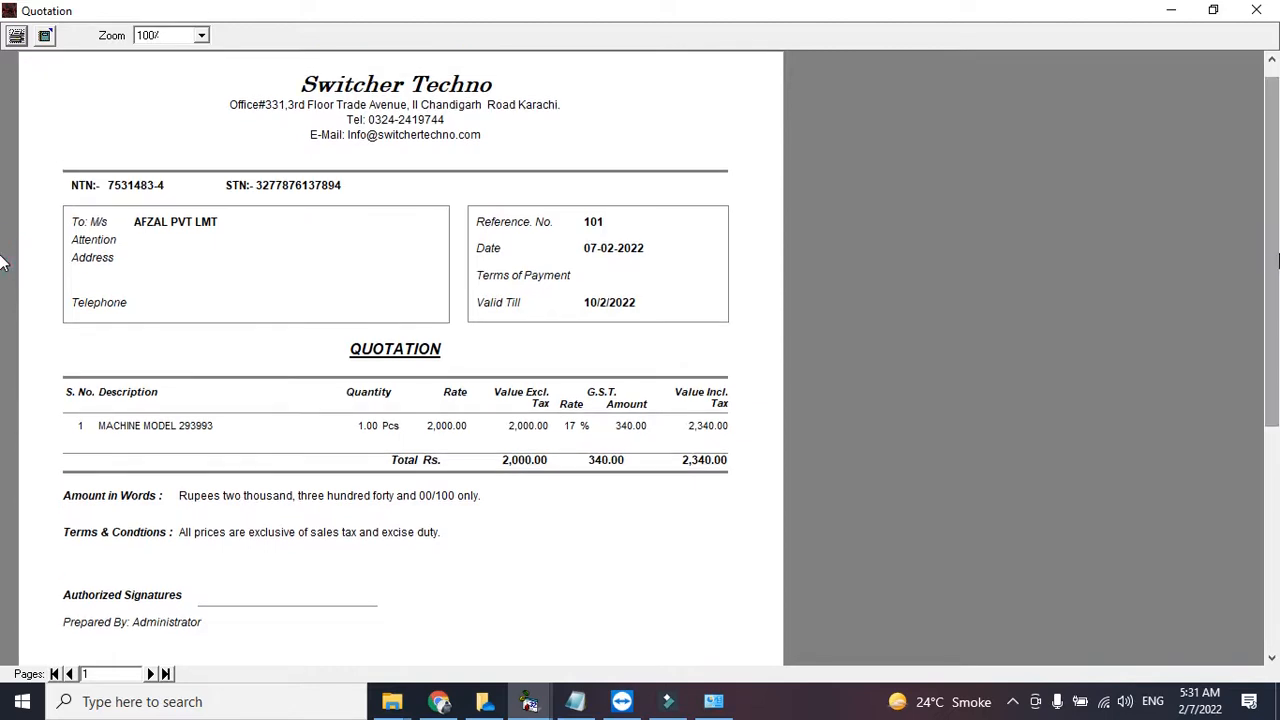
pyautogui.click(1256, 12)
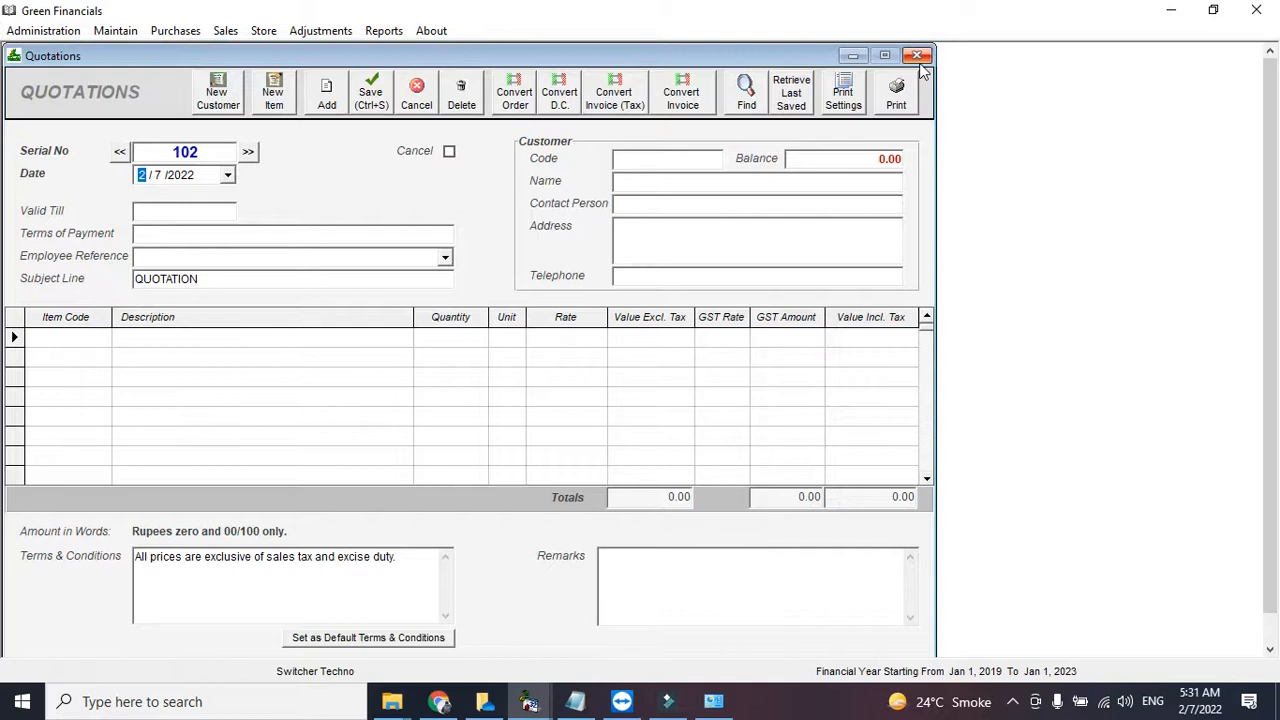
pyautogui.click(119, 152)
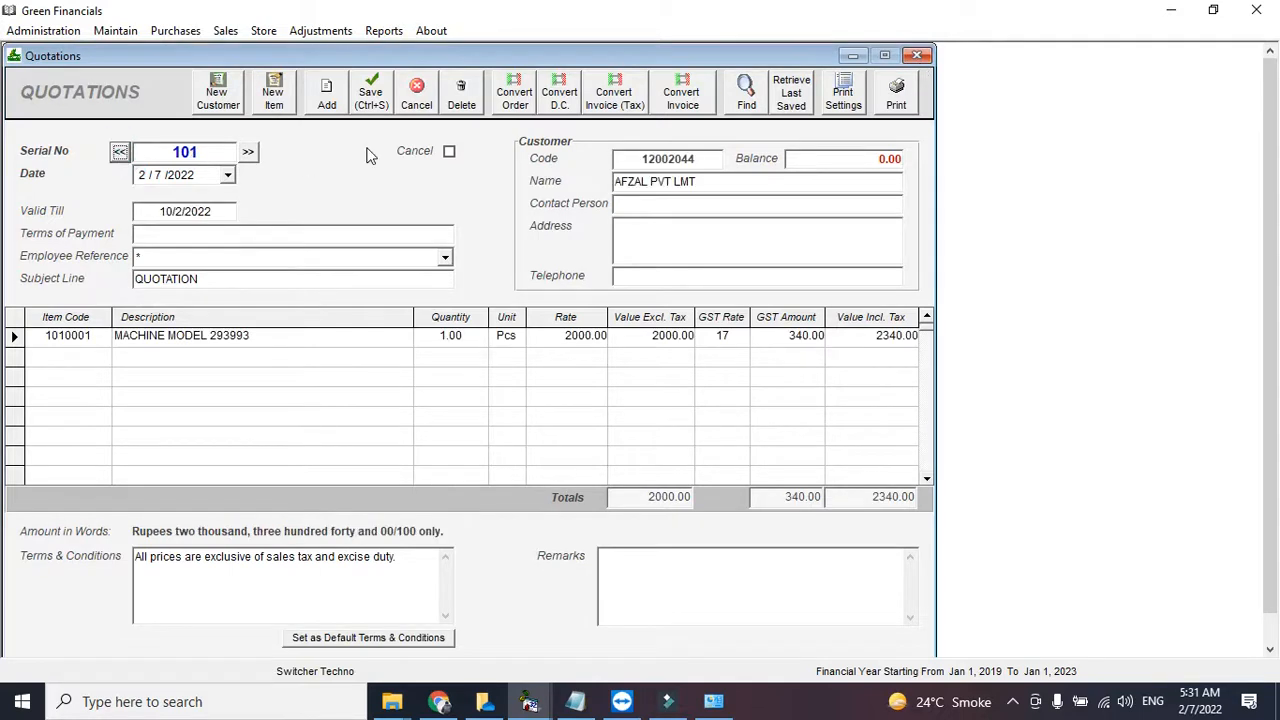
pyautogui.click(672, 108)
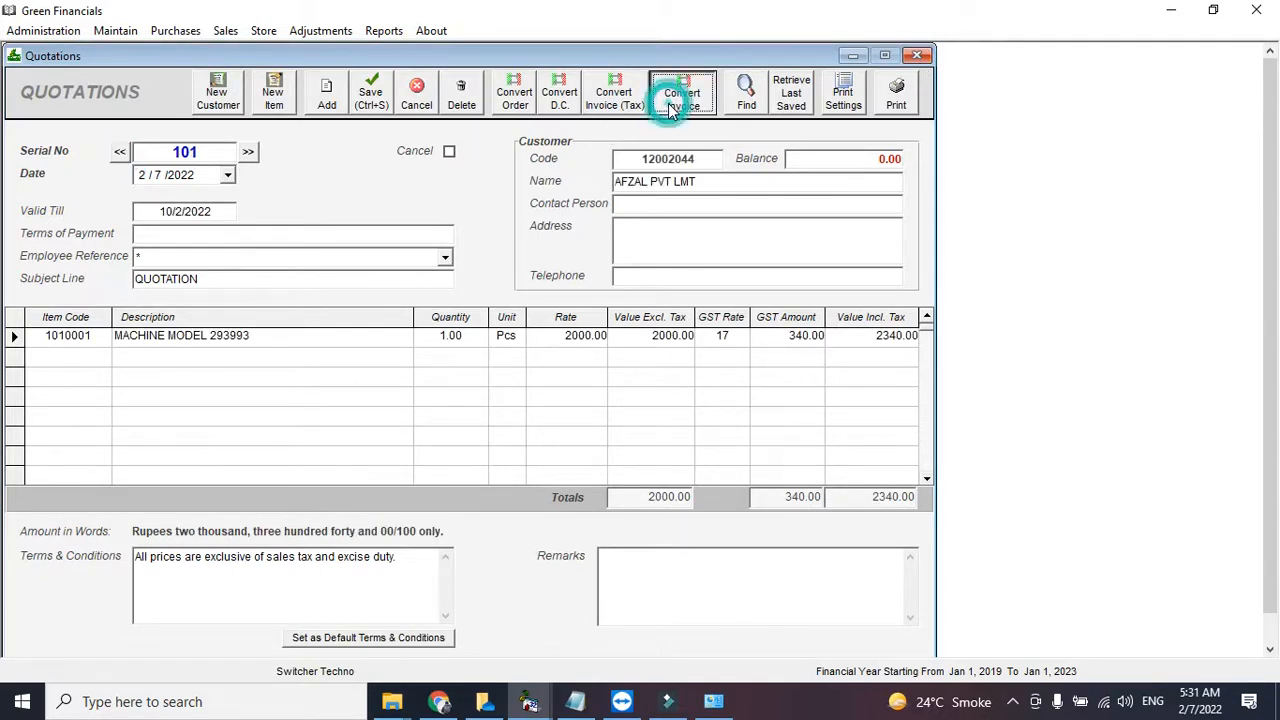
pyautogui.click(611, 110)
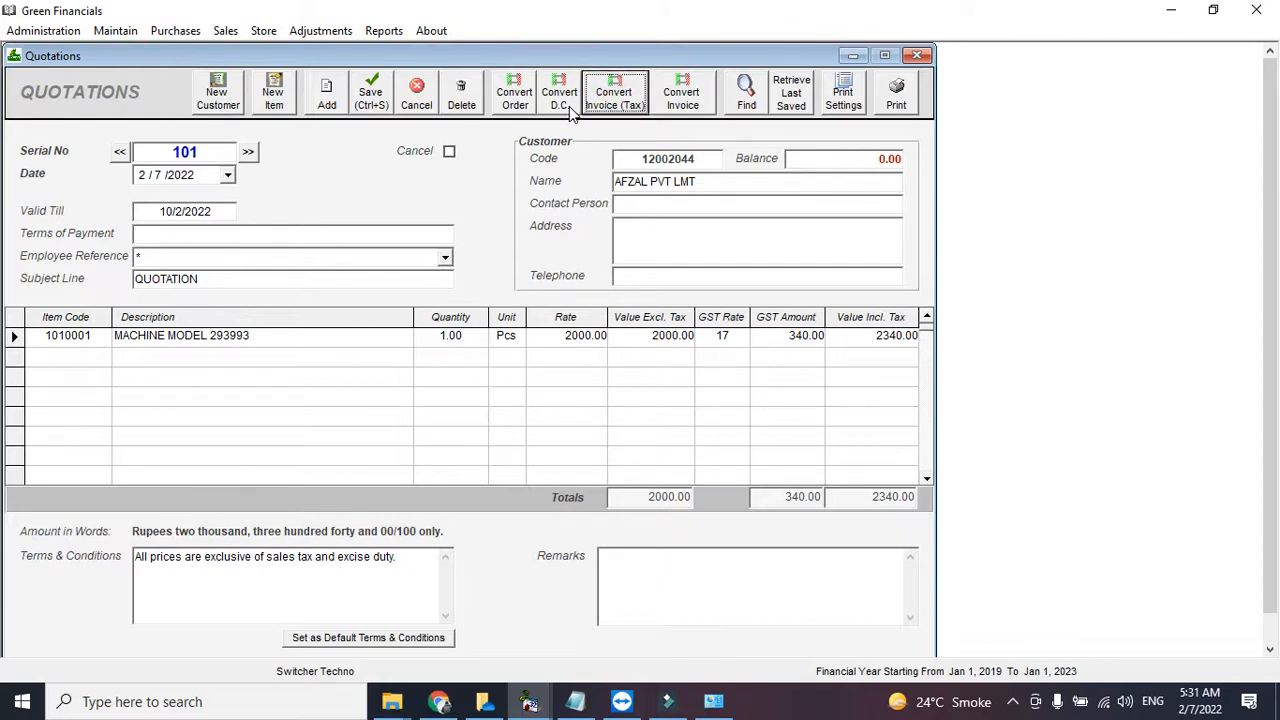
pyautogui.click(606, 103)
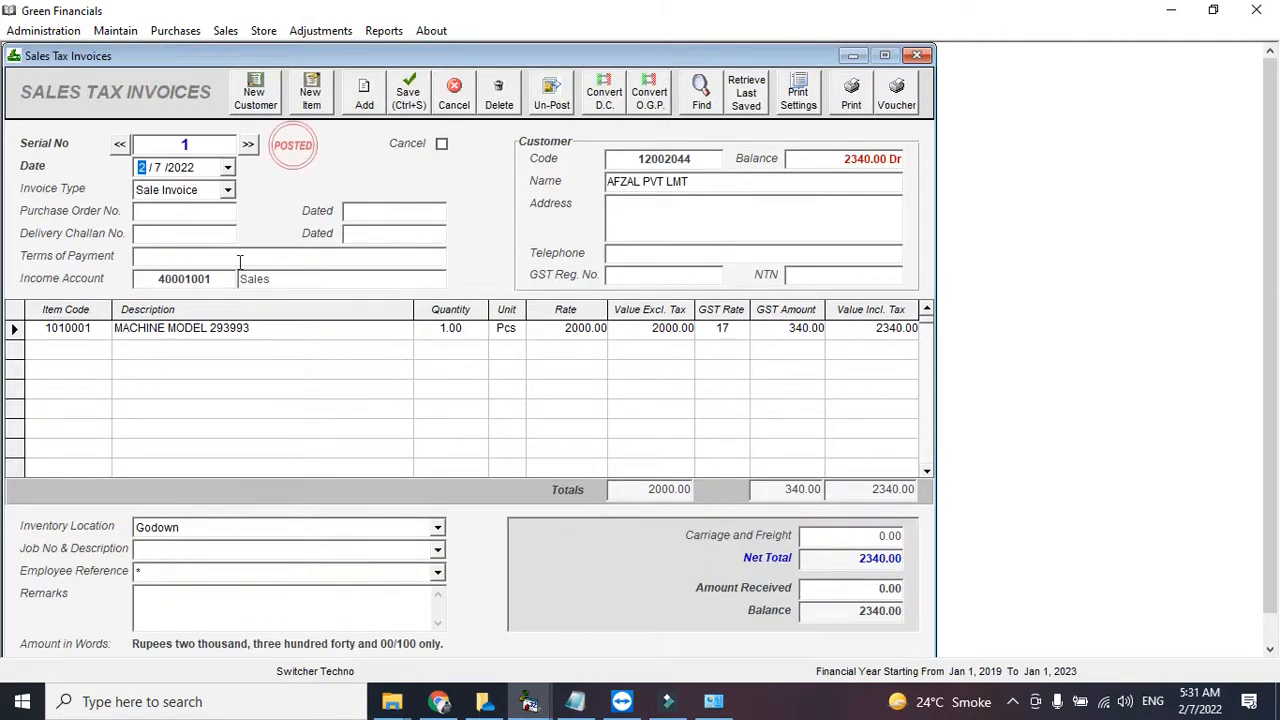
# - Check the Amount Received on sales tax invoice 1, then preview the printed 2,340.00 invoice
pyautogui.click(823, 587)
pyautogui.click(843, 587)
pyautogui.doubleClick(843, 584)
pyautogui.click(866, 113)
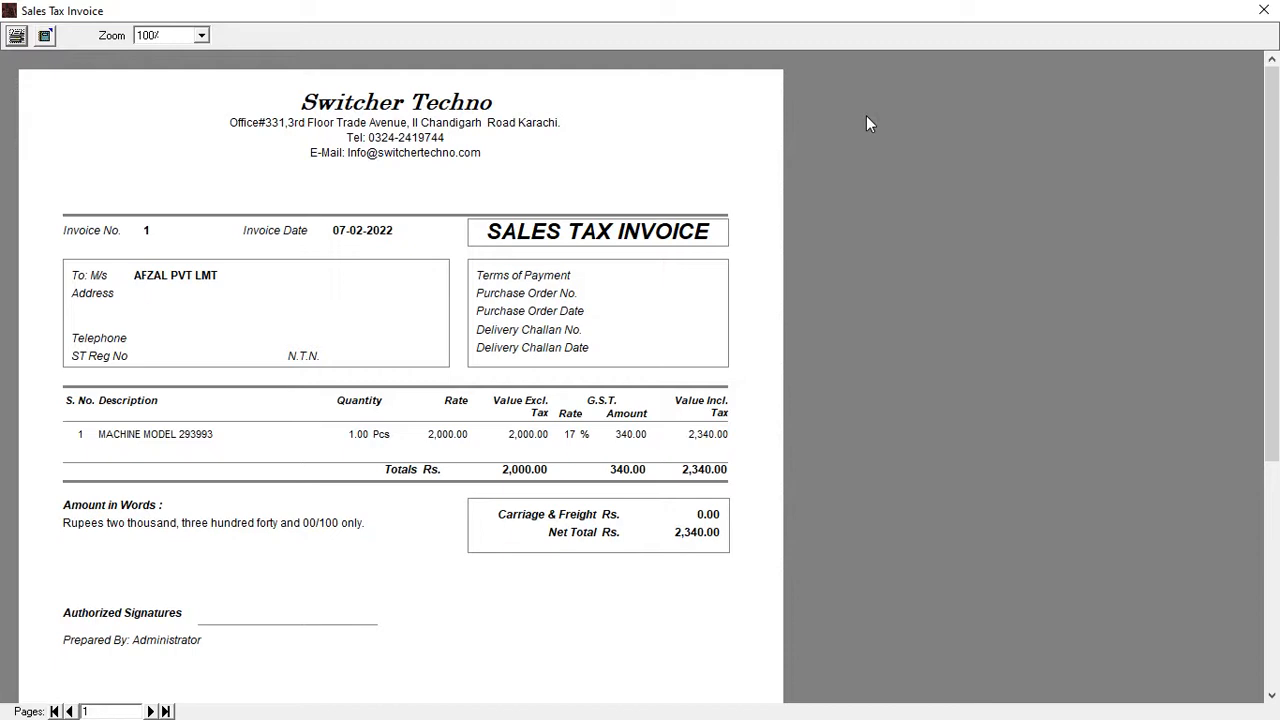
pyautogui.click(1263, 10)
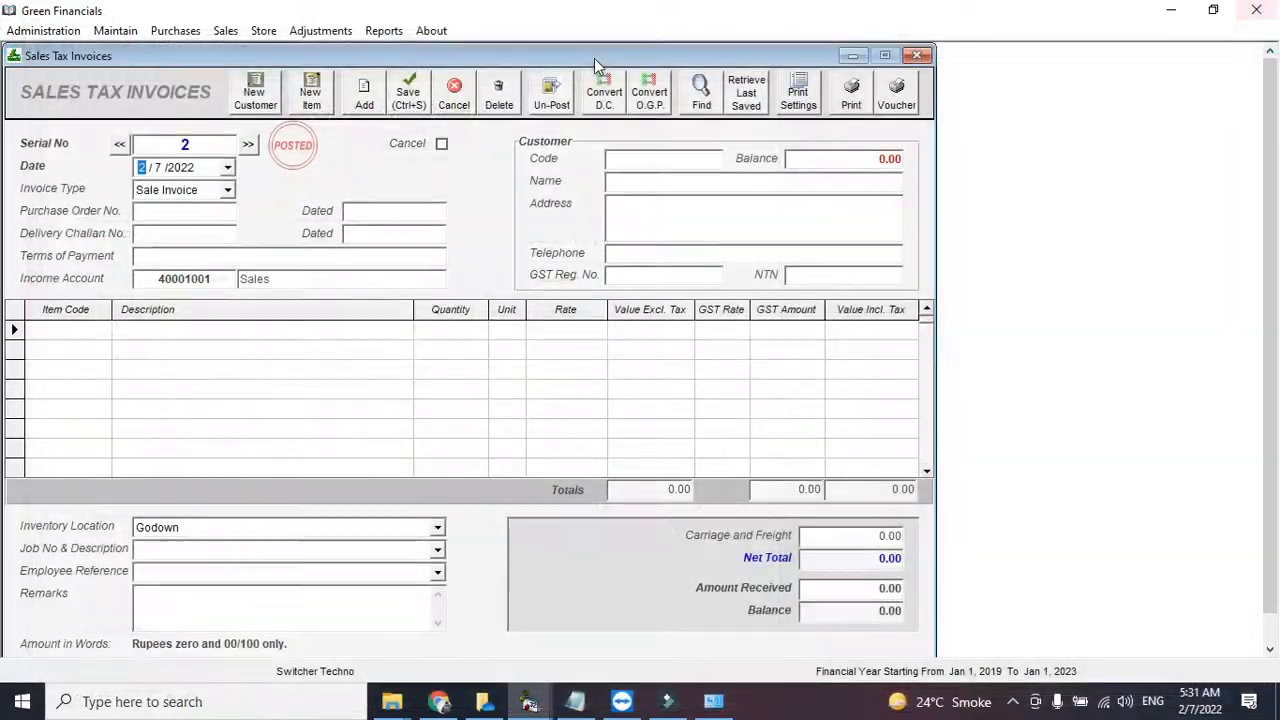
# - Display inventory balances for all items and select MACHINE MODEL 293993
pyautogui.click(384, 31)
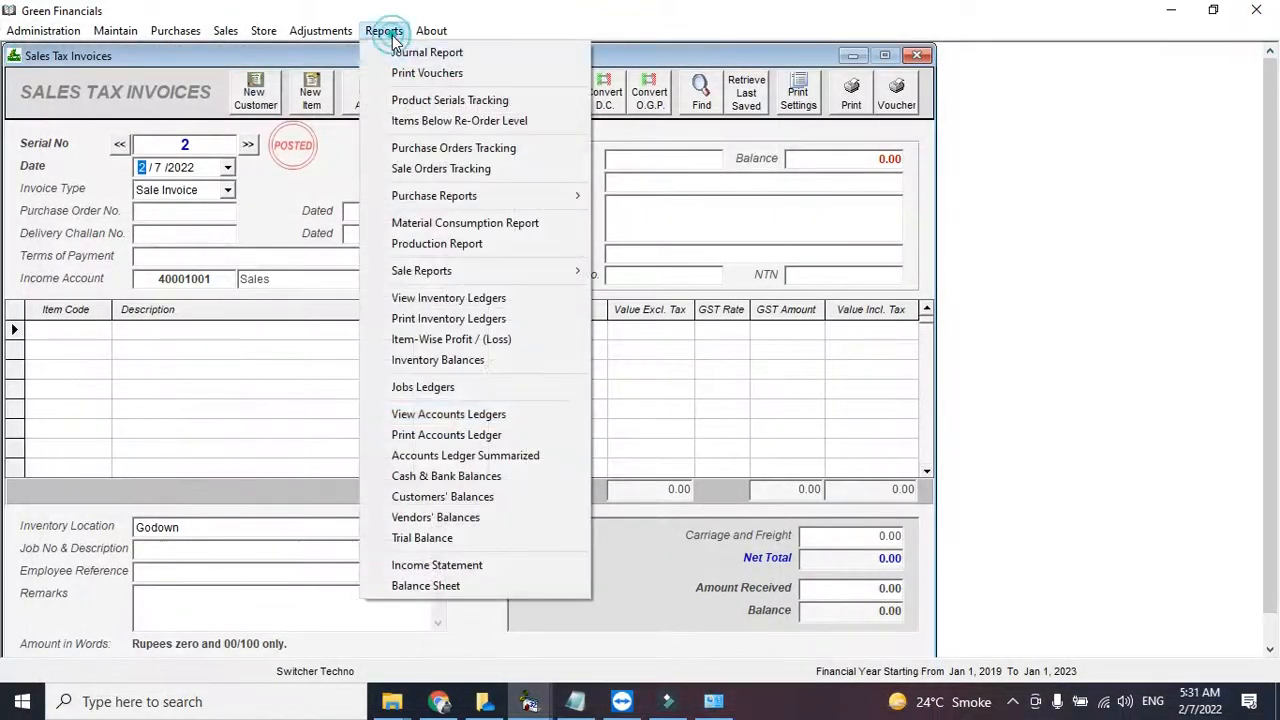
pyautogui.click(472, 359)
pyautogui.click(734, 218)
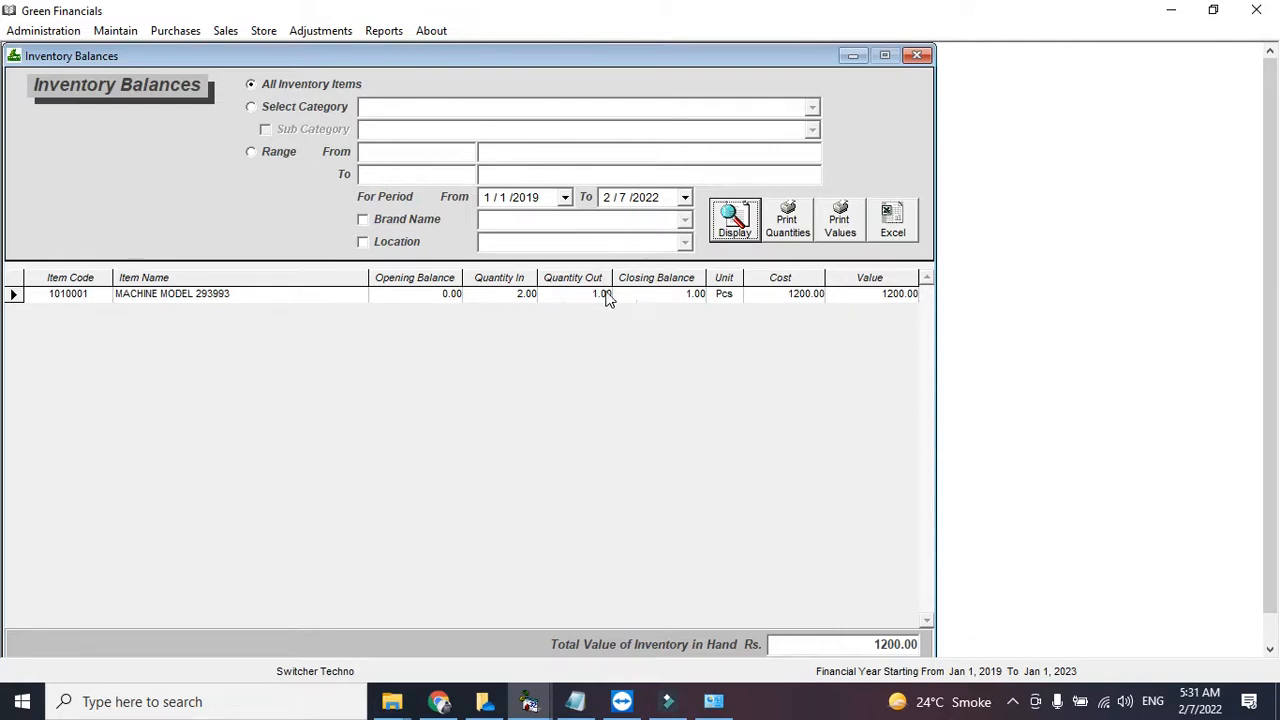
pyautogui.click(672, 295)
pyautogui.click(701, 334)
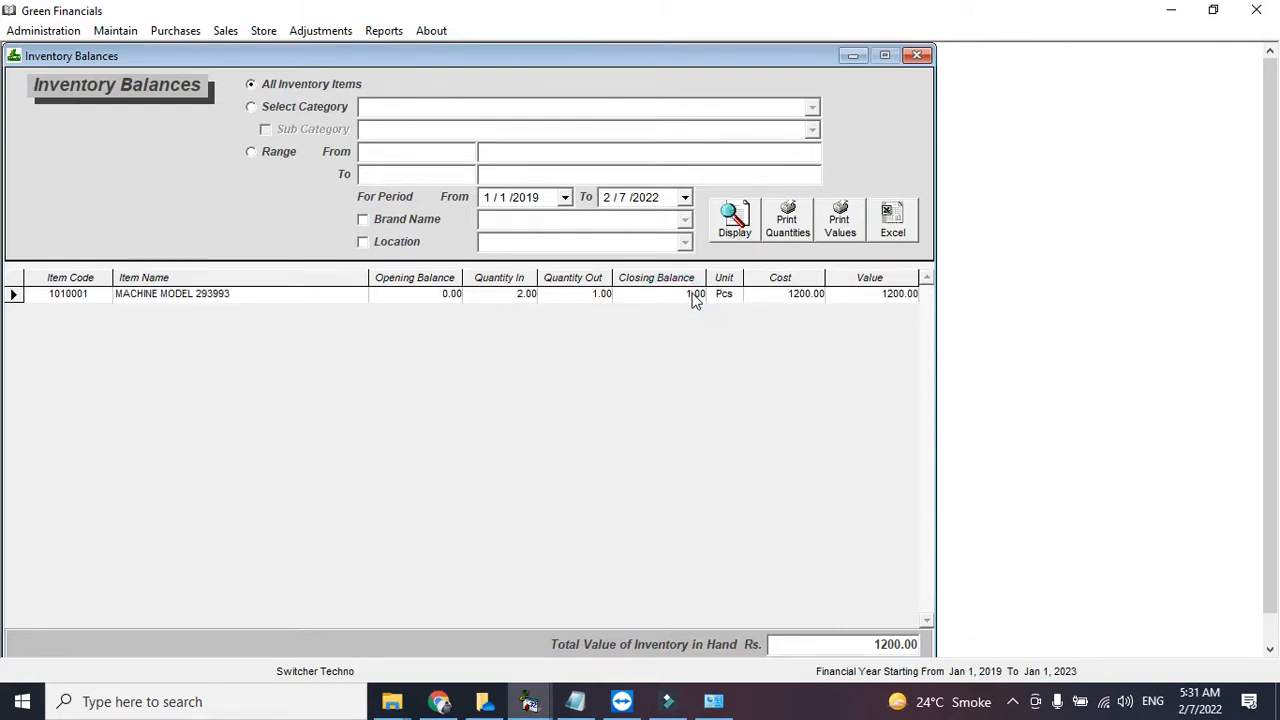
# - Preview the item's stock ledger showing sale StV 1 leaving 1.00 Pcs, then close all windows
pyautogui.doubleClick(696, 295)
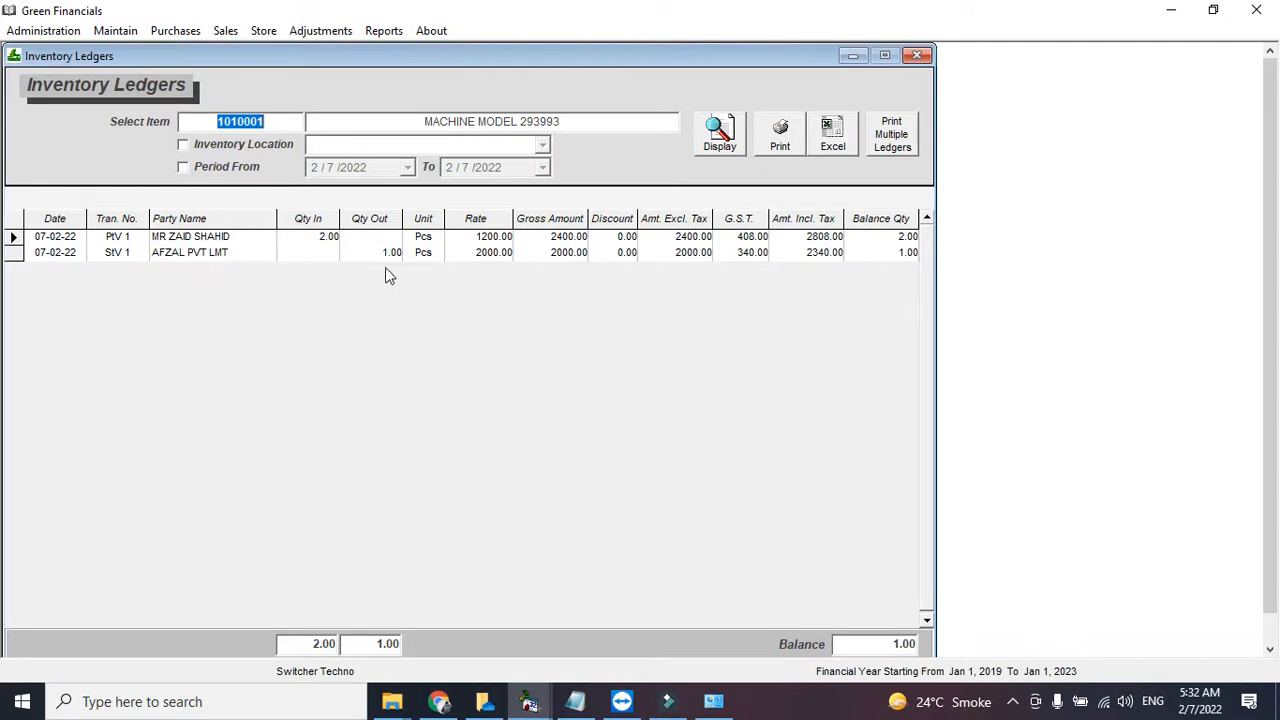
pyautogui.click(767, 140)
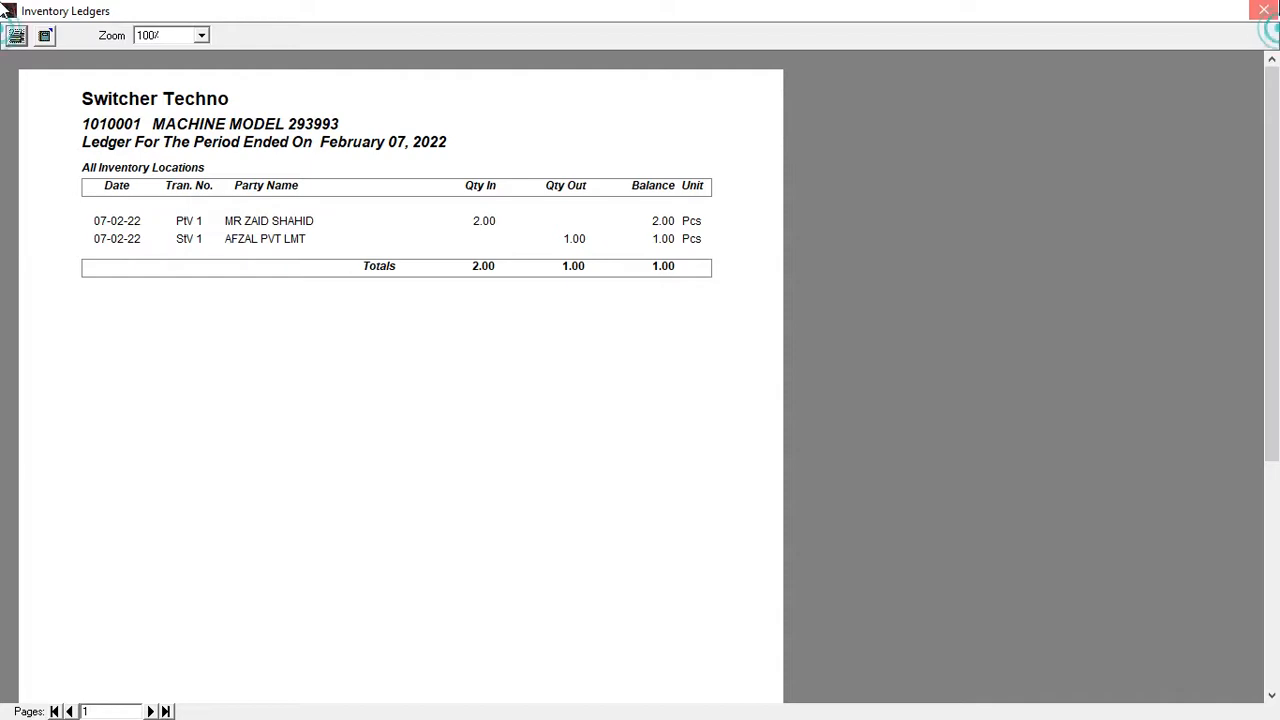
pyautogui.click(1264, 12)
pyautogui.click(918, 55)
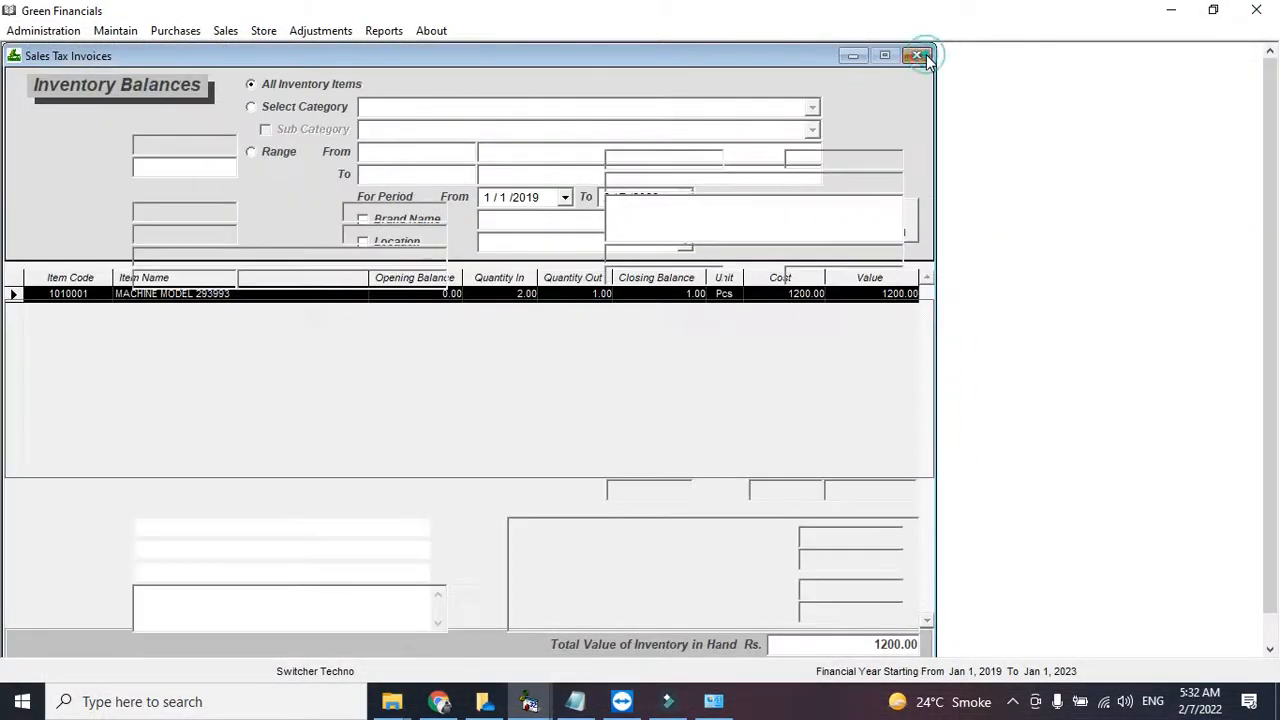
pyautogui.click(918, 55)
pyautogui.click(916, 55)
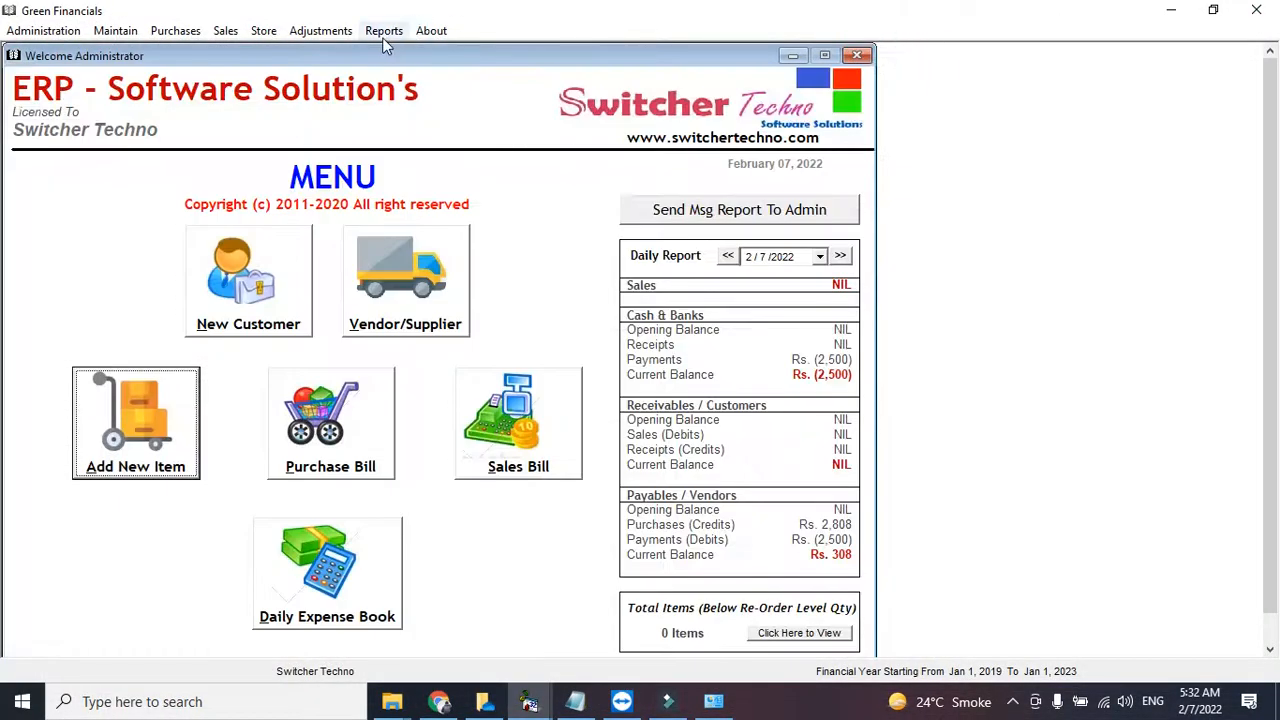
# - Display the Sale Register listing invoice 1 to AFZAL PVT LMT: 2,000.00 plus 340.00 GST
pyautogui.click(220, 35)
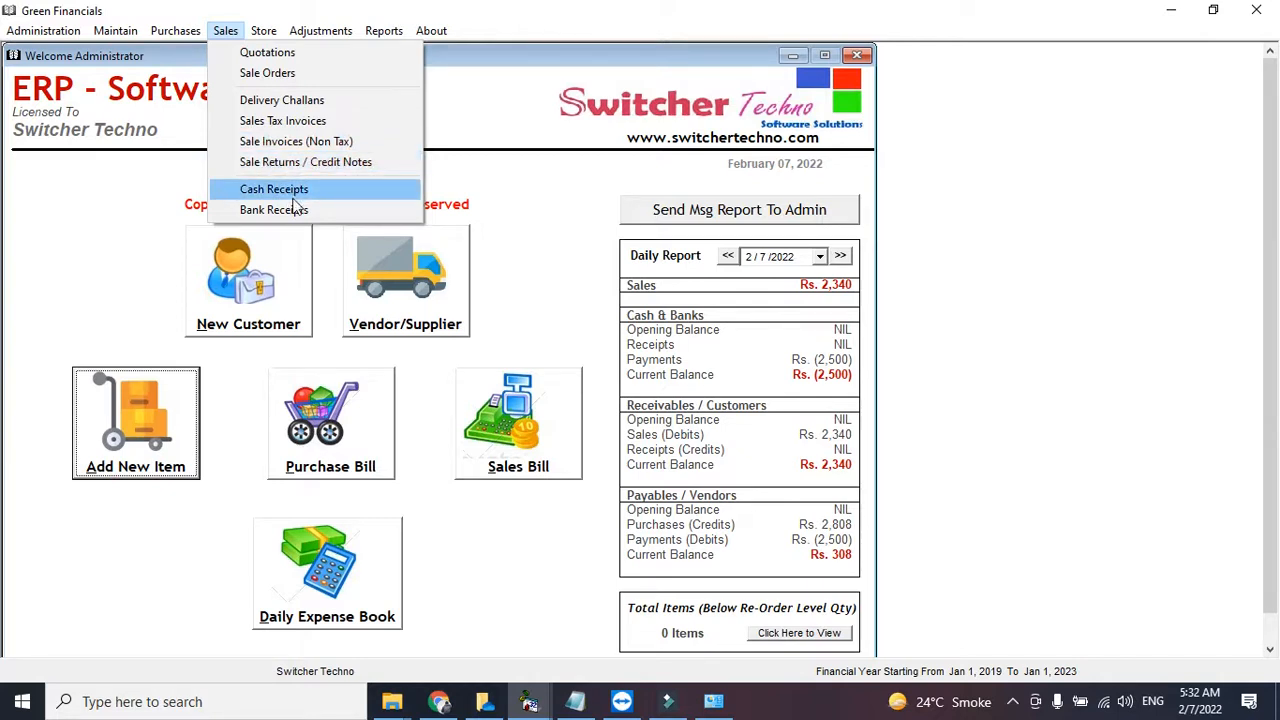
pyautogui.moveTo(263, 31)
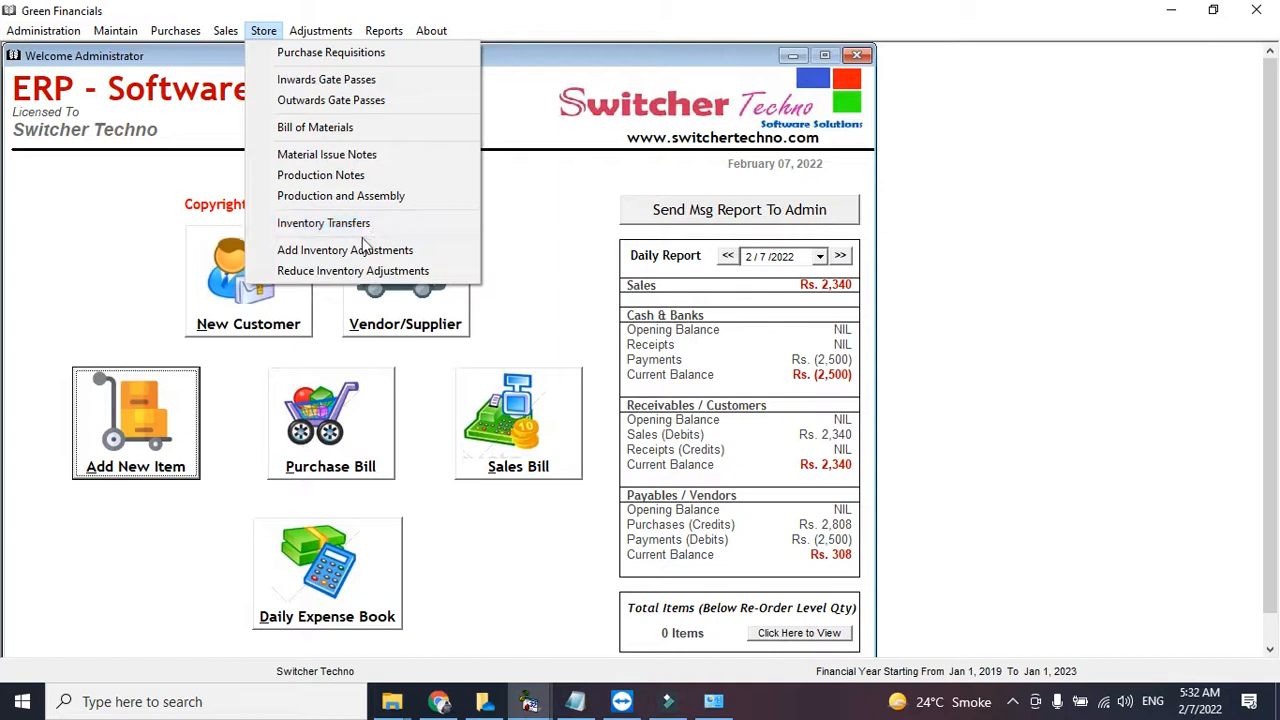
pyautogui.click(368, 267)
pyautogui.click(380, 33)
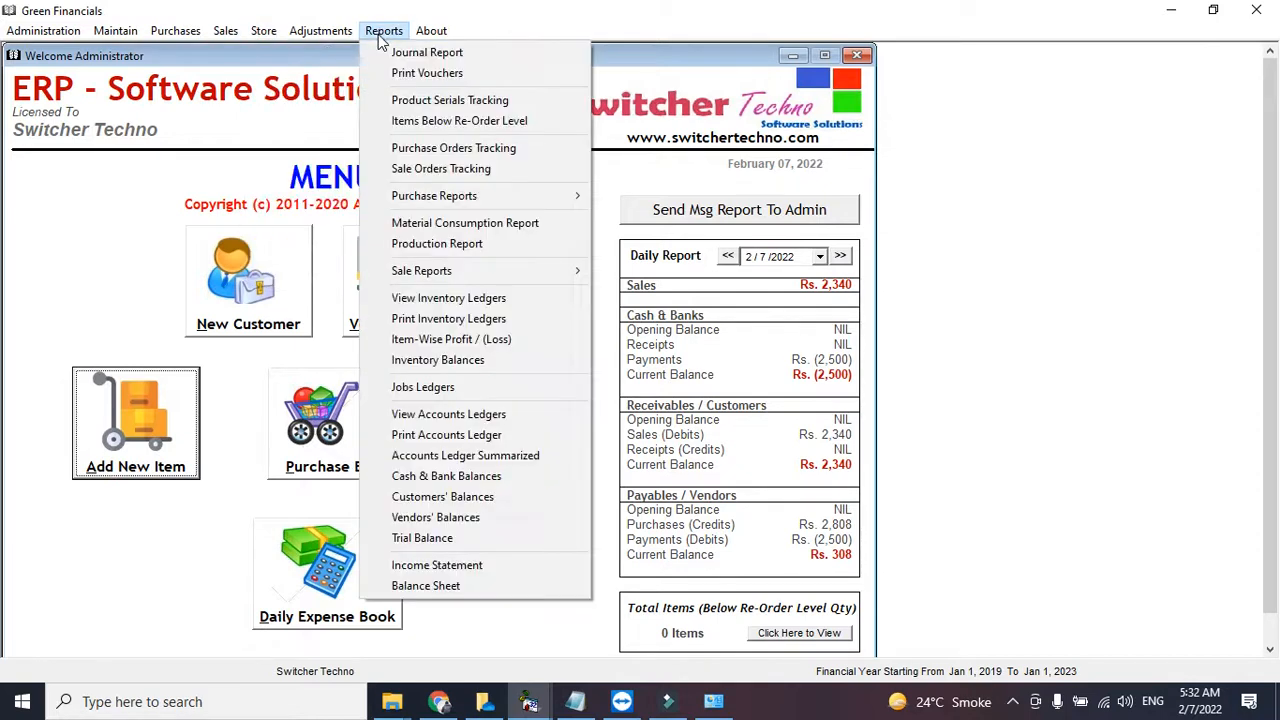
pyautogui.moveTo(458, 276)
pyautogui.click(652, 291)
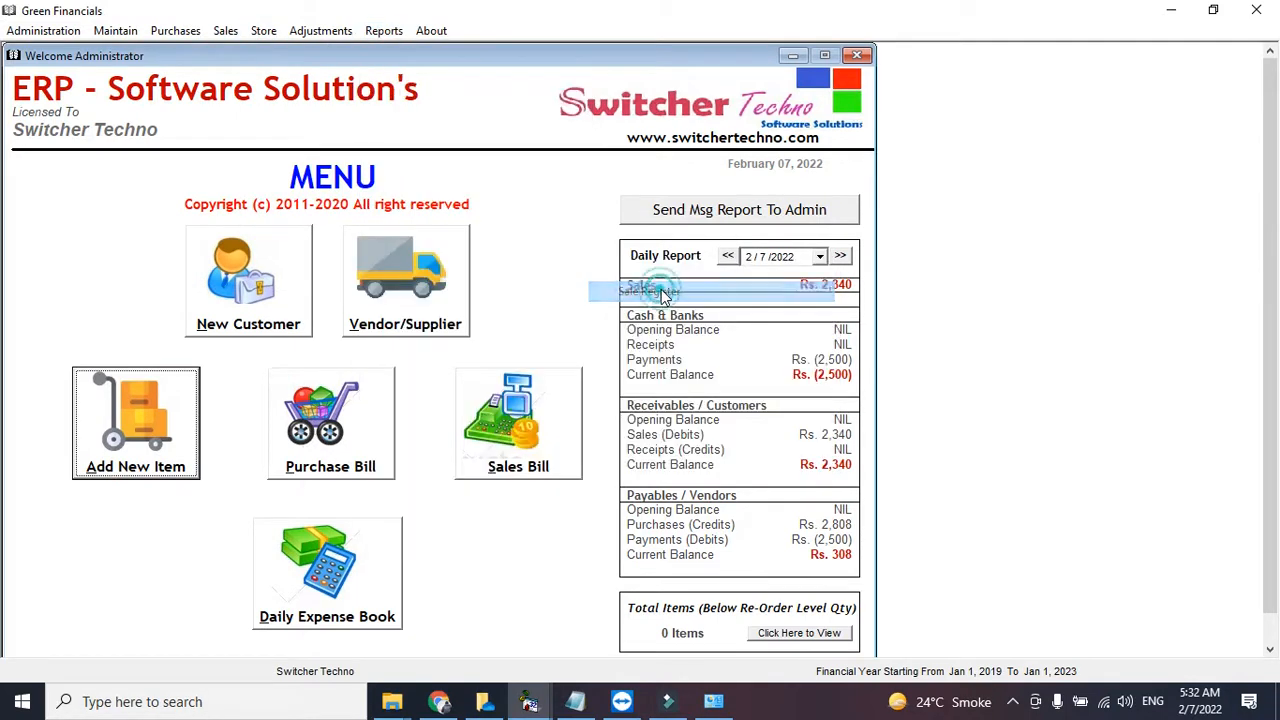
pyautogui.click(780, 136)
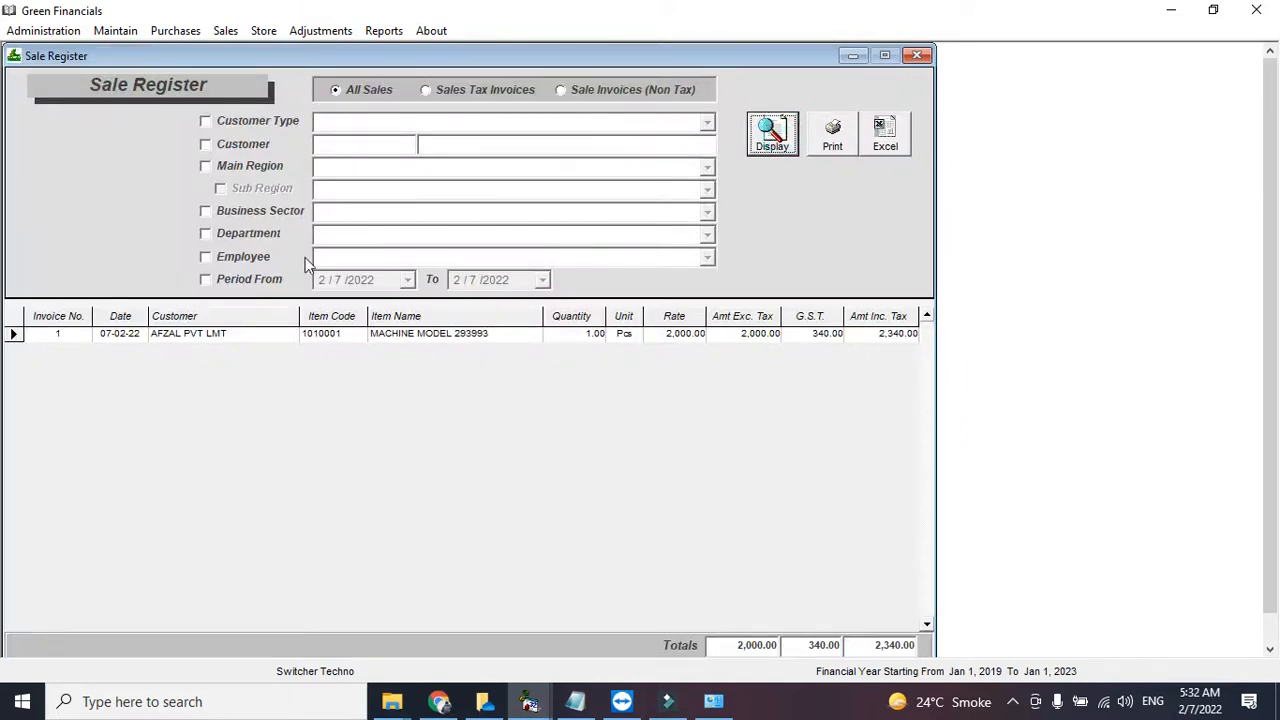
# - Toggle the date and customer filters, then limit the sale register to non-tax sale invoices
pyautogui.click(268, 281)
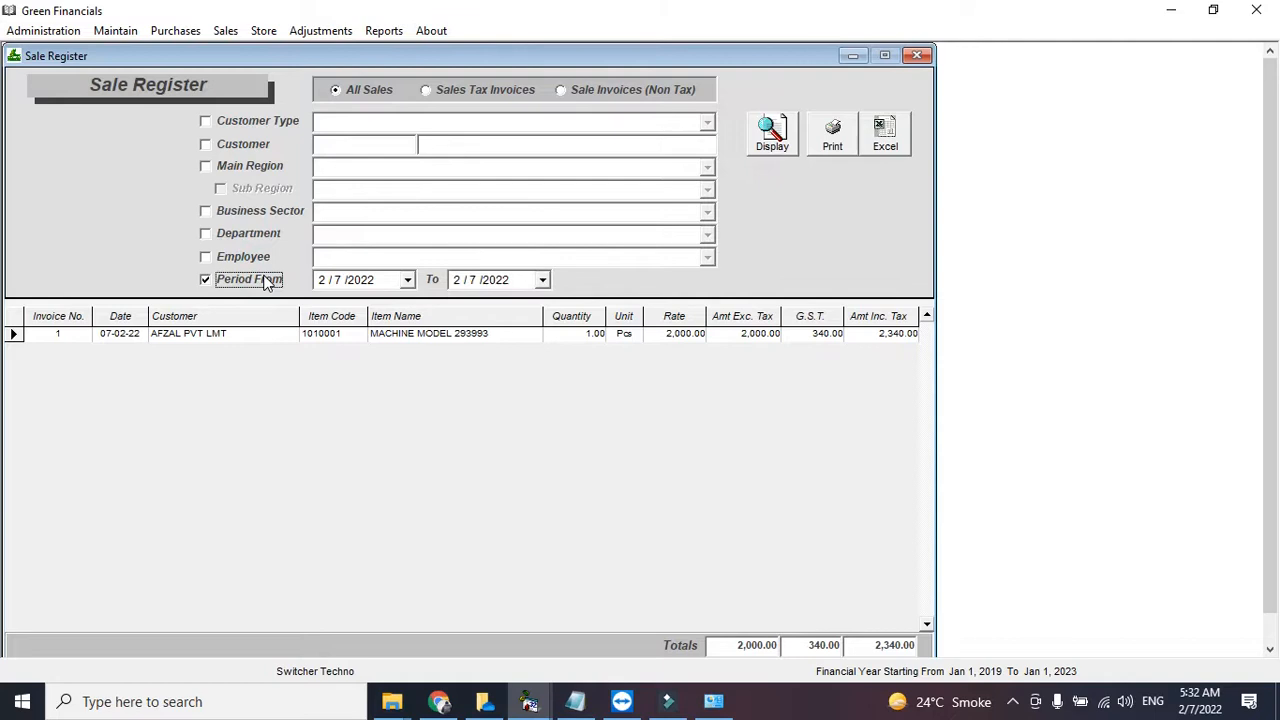
pyautogui.click(268, 281)
pyautogui.click(256, 146)
pyautogui.click(262, 148)
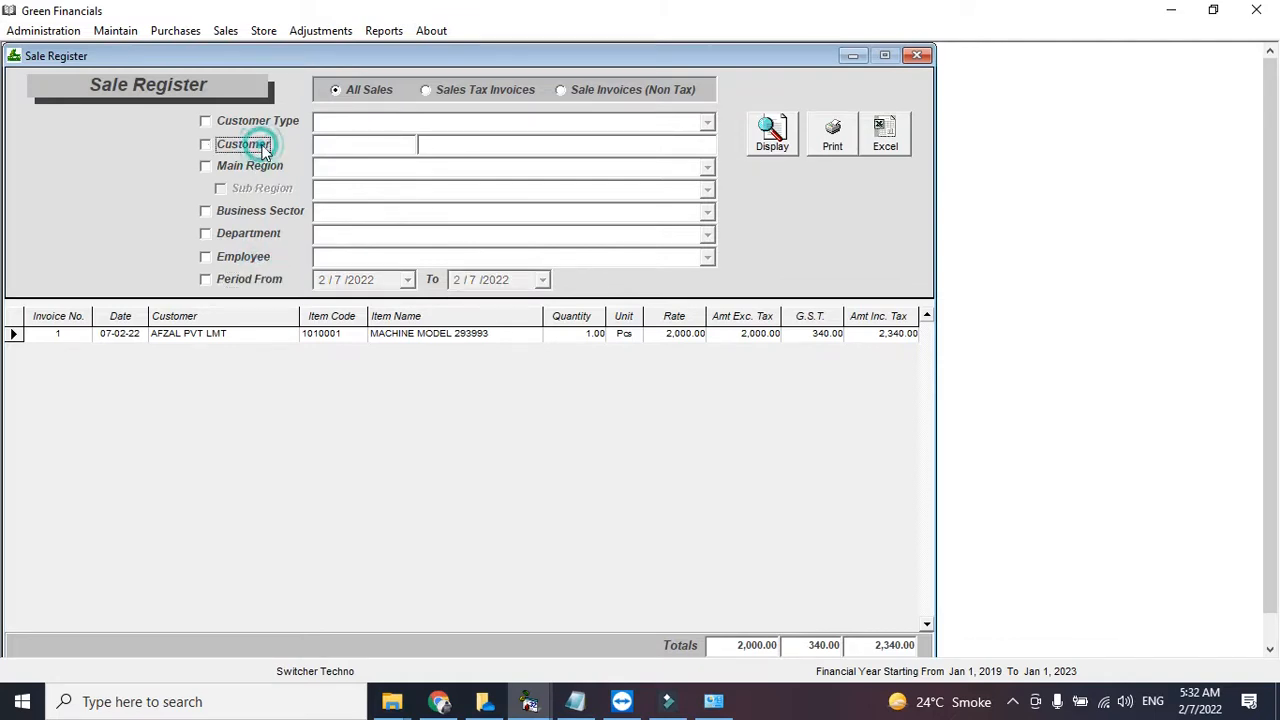
pyautogui.click(443, 90)
pyautogui.click(598, 88)
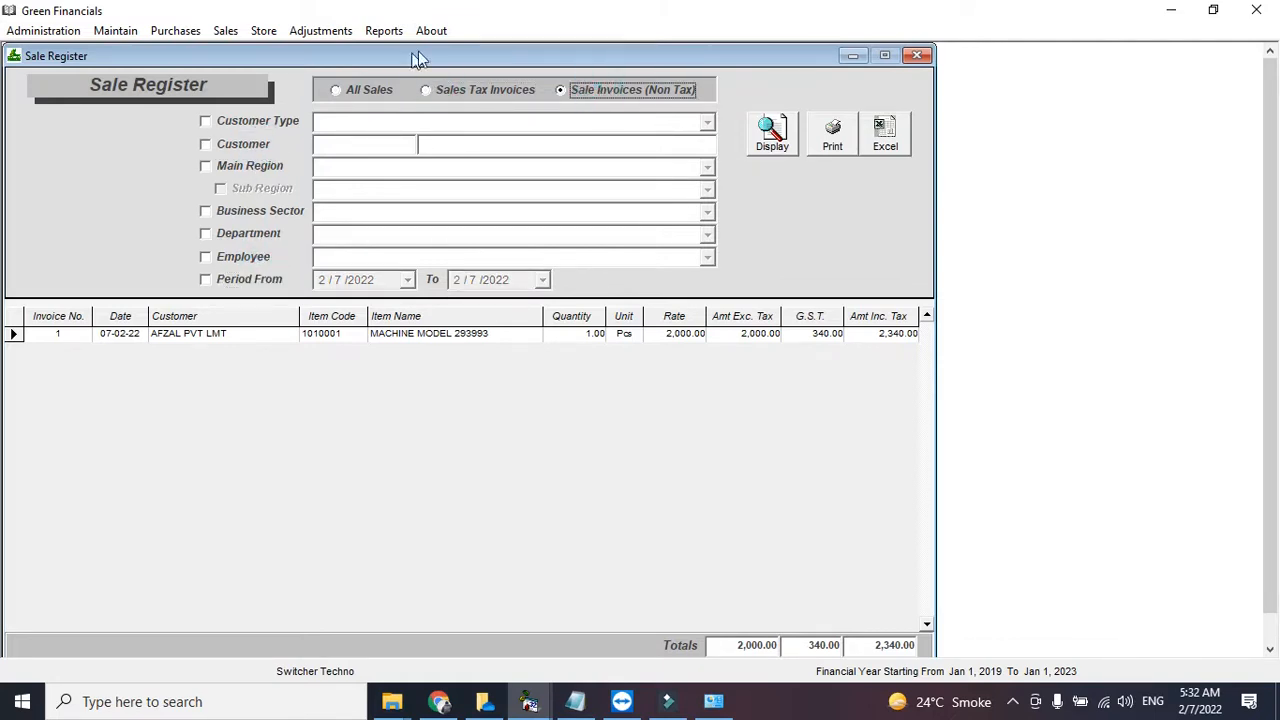
# - Preview both pages of the Balance Sheet as on February 07, 2022
pyautogui.click(384, 31)
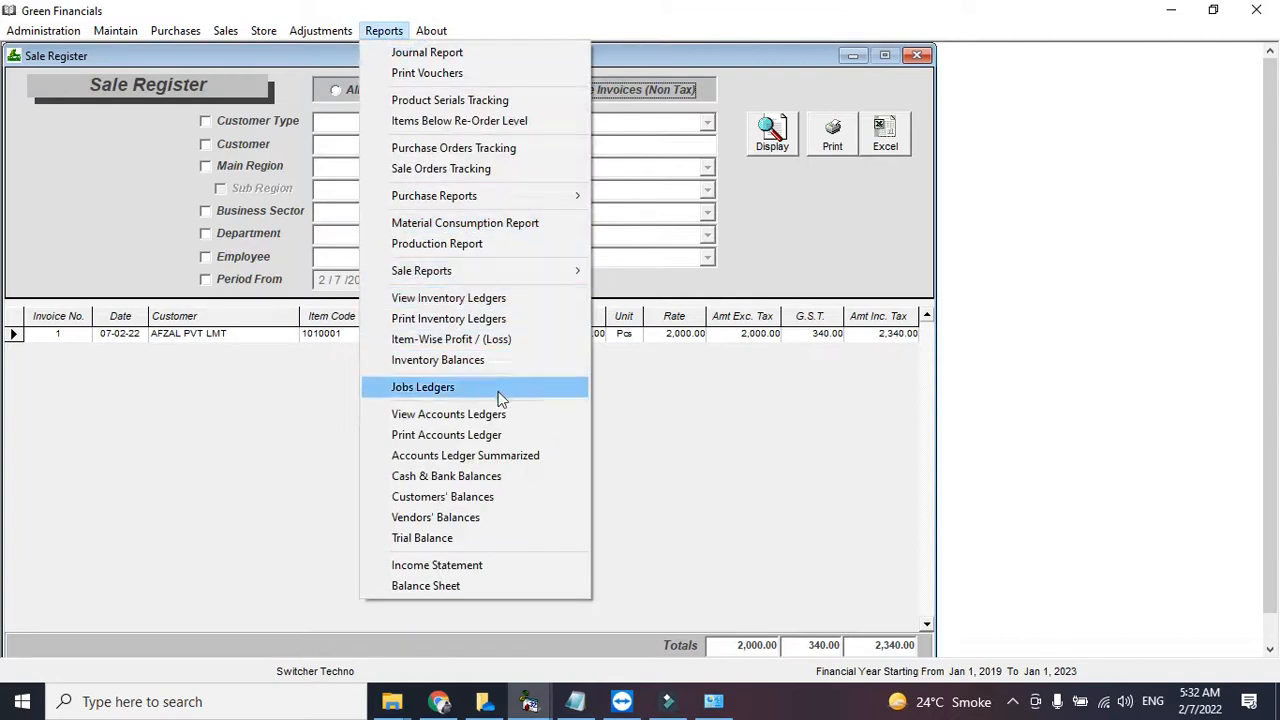
pyautogui.click(466, 584)
pyautogui.click(838, 258)
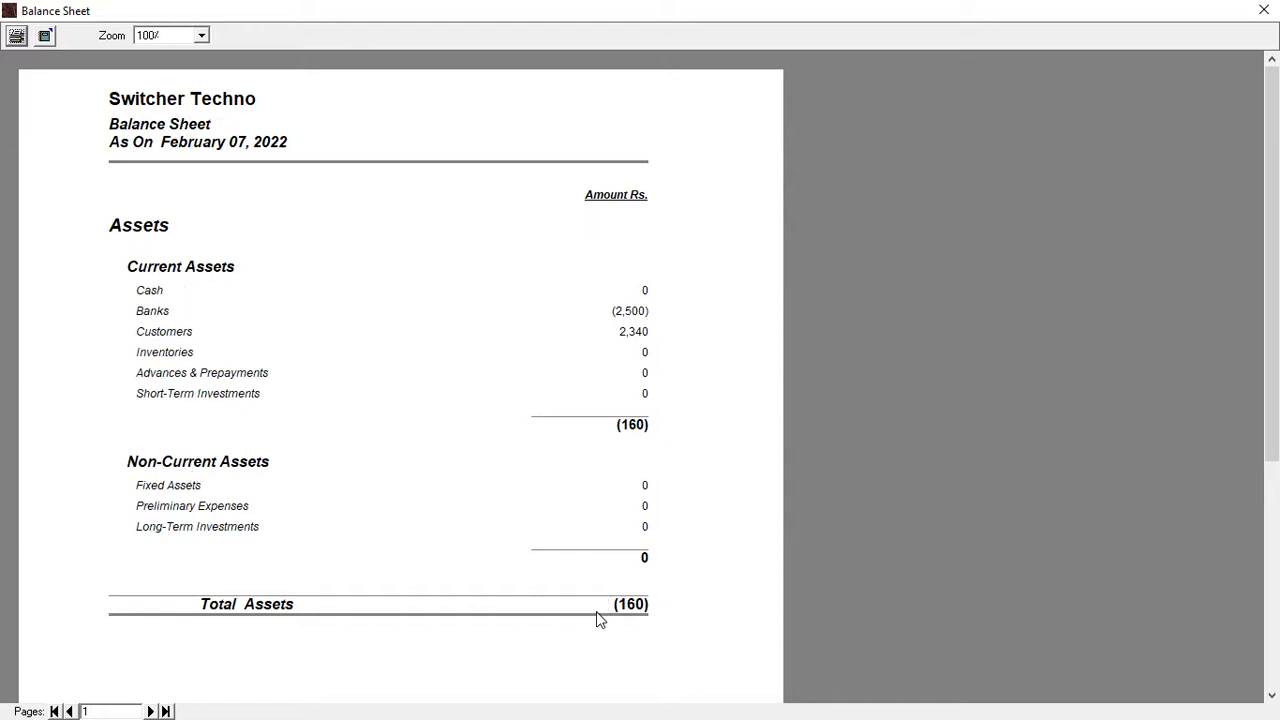
pyautogui.click(150, 711)
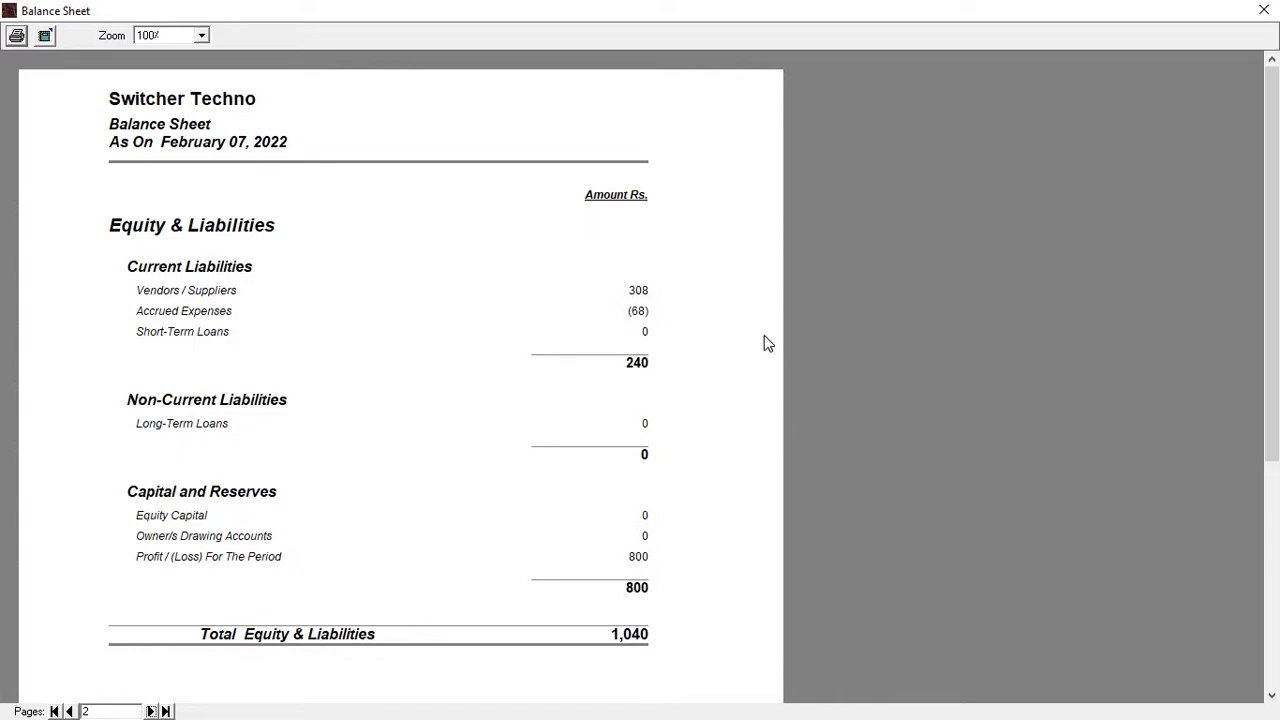
pyautogui.click(1264, 10)
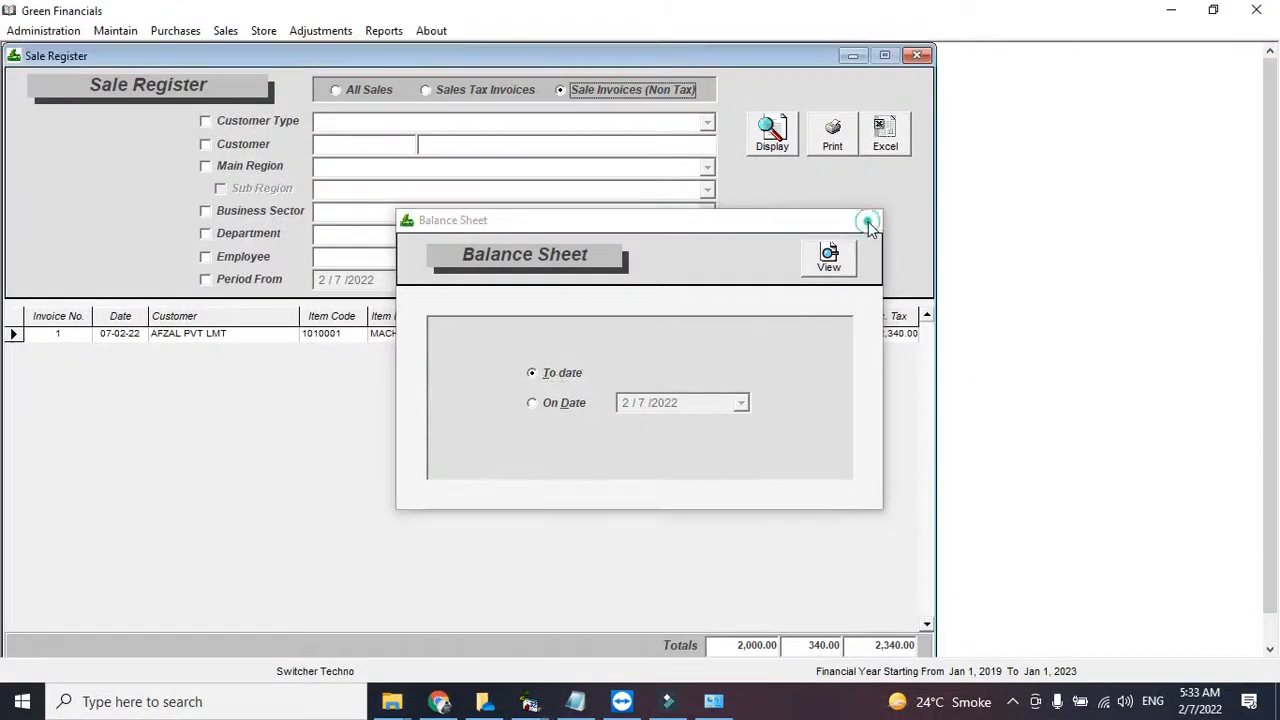
# - Close the Balance Sheet options and display the Trial Balance for all accounts
pyautogui.click(868, 220)
pyautogui.click(383, 30)
pyautogui.click(445, 536)
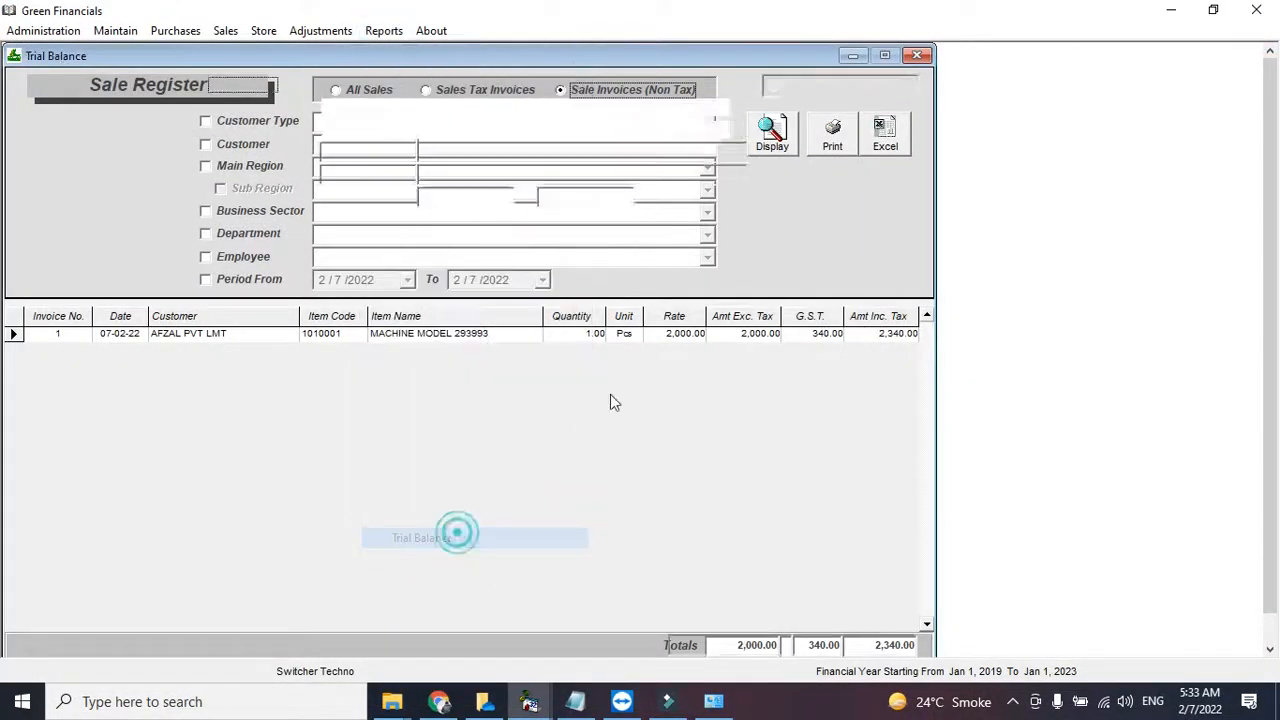
pyautogui.click(786, 165)
# - Compare the 2-column and 6-column trial balance layouts (totals 4808.00/6008.00), then close it
pyautogui.click(800, 85)
pyautogui.click(884, 90)
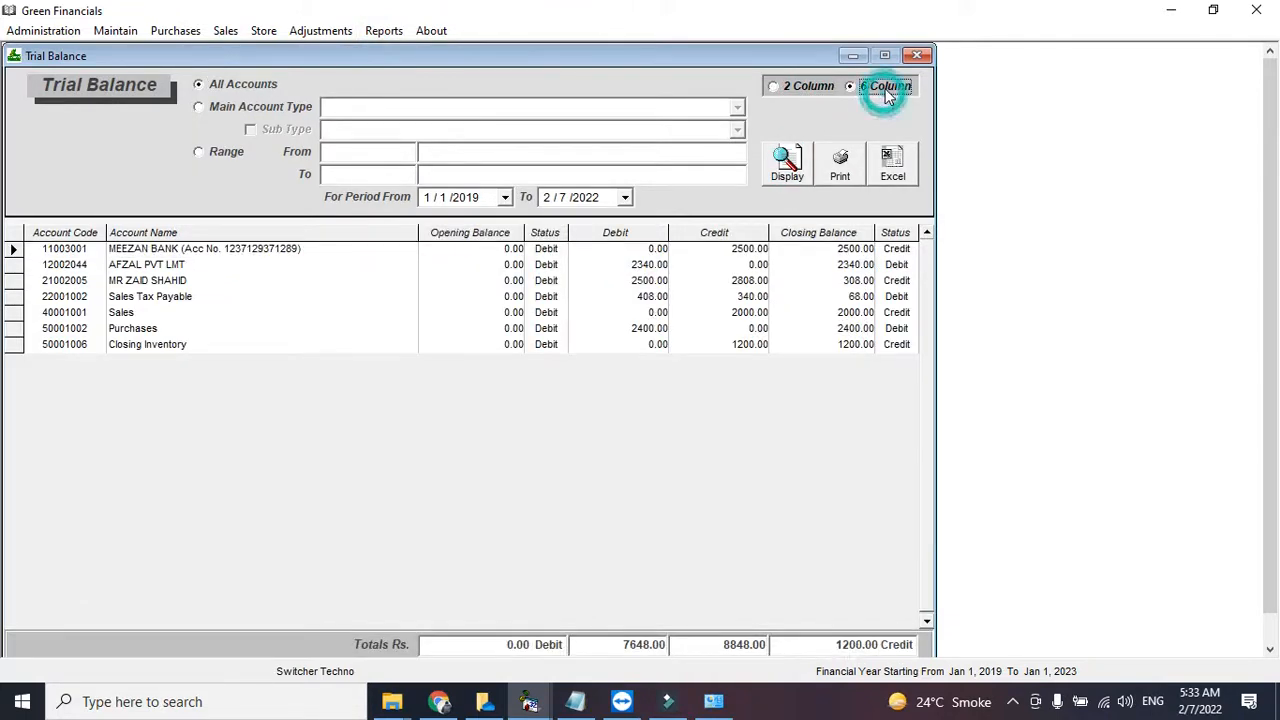
pyautogui.click(808, 86)
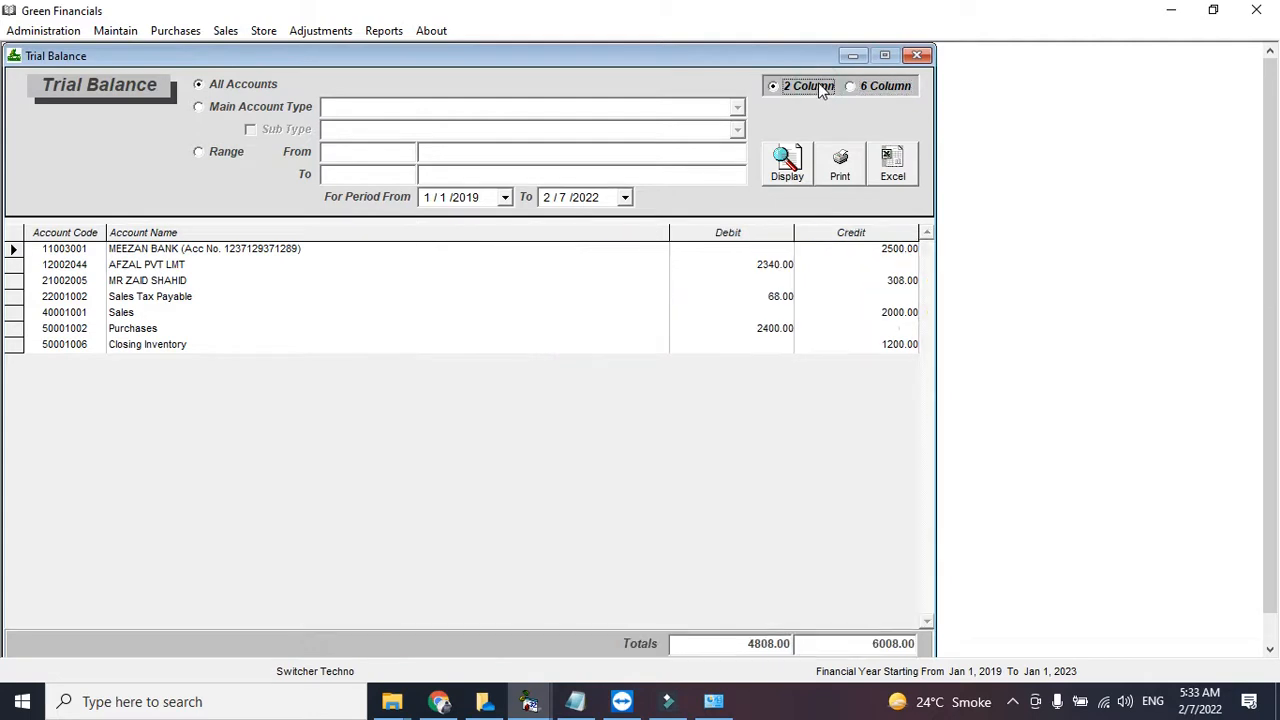
pyautogui.click(864, 89)
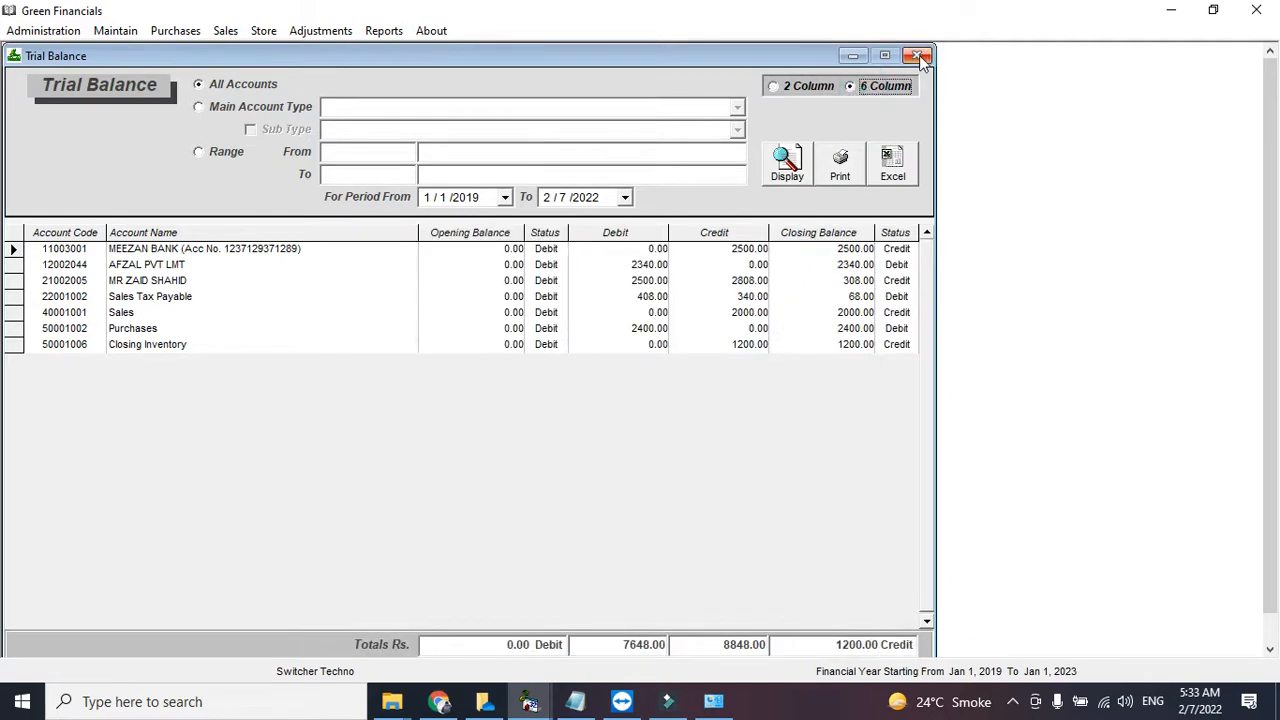
pyautogui.click(919, 55)
pyautogui.click(368, 30)
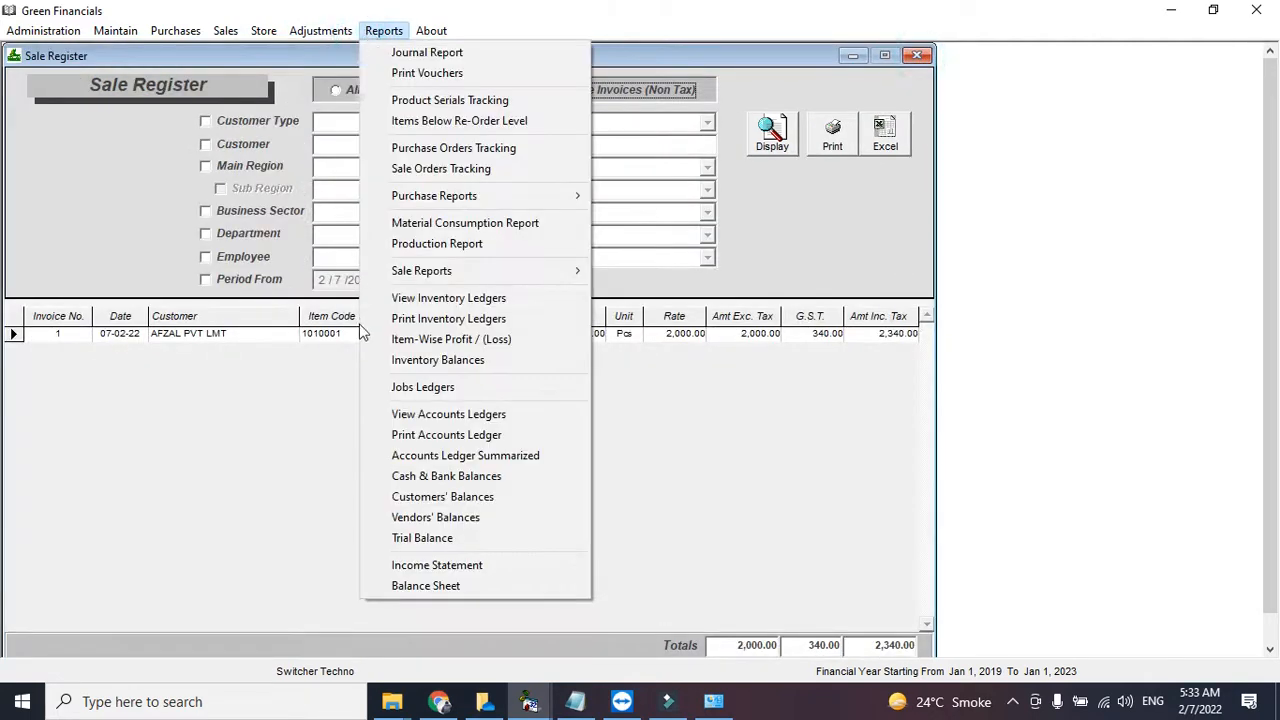
# - Preview the Income Statement to February 07, 2022 (revenue 2,000, net profit 800), then close it
pyautogui.click(430, 566)
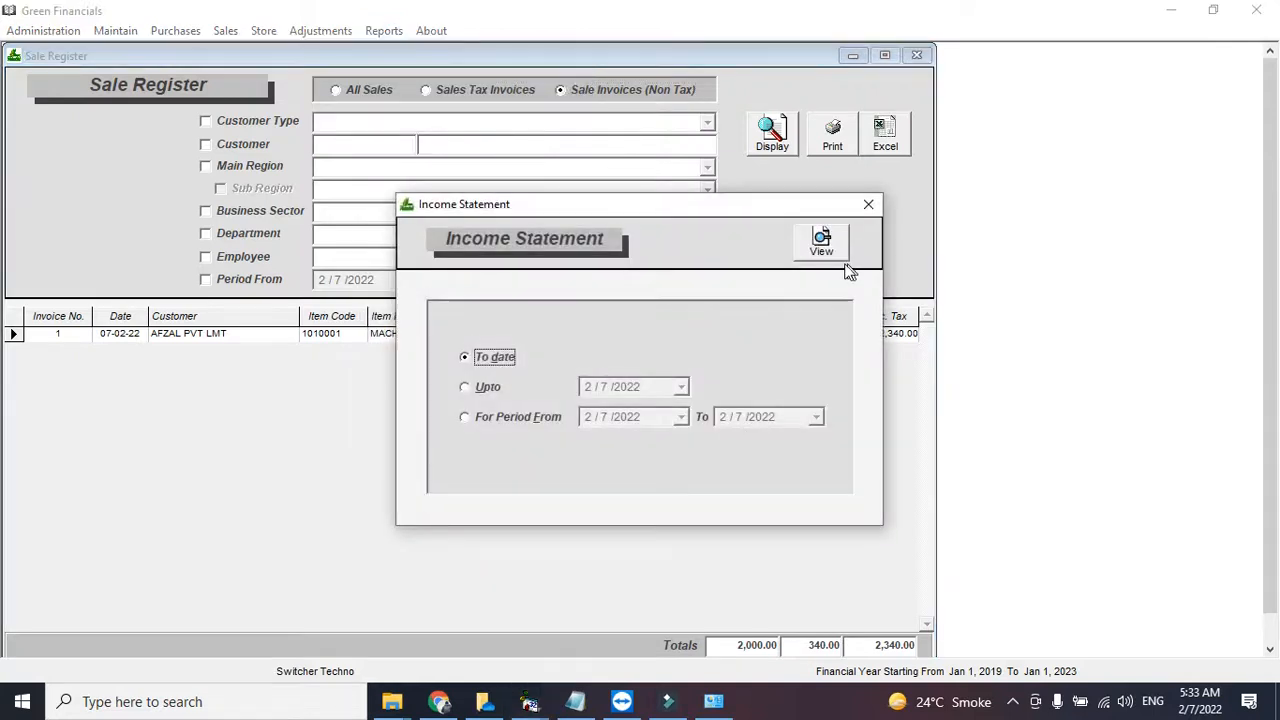
pyautogui.click(822, 245)
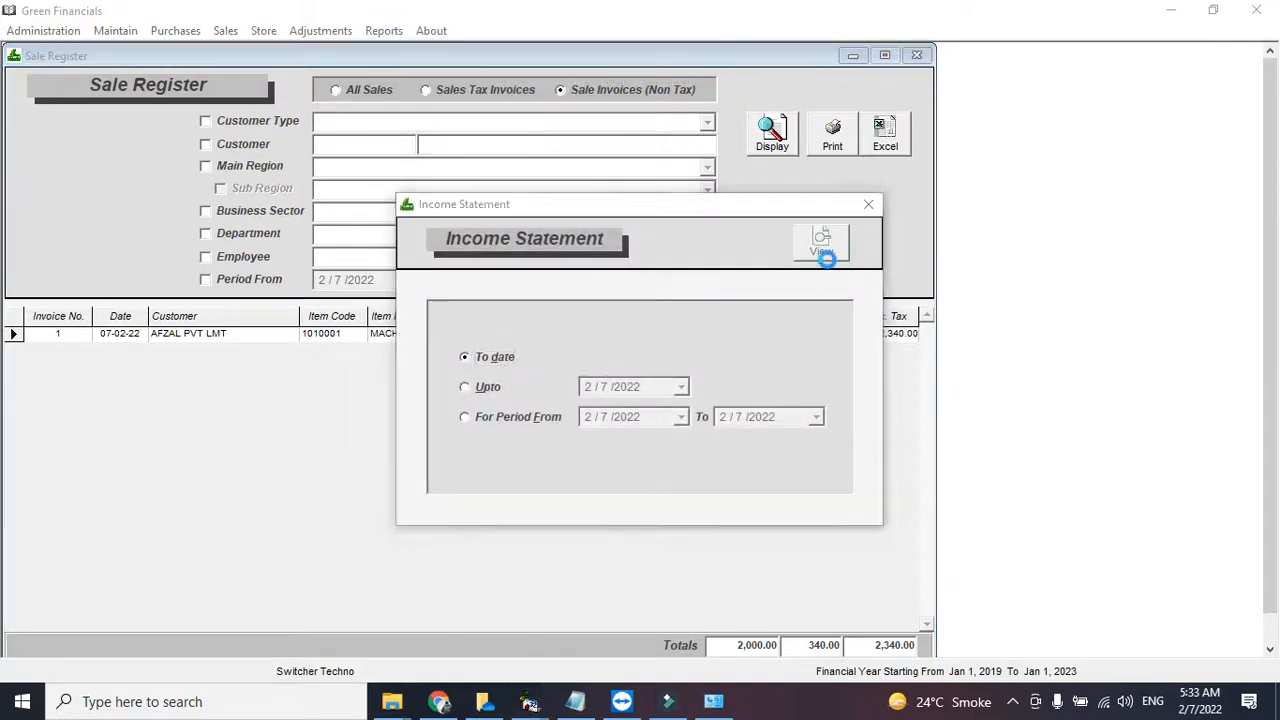
pyautogui.scroll(-1, 869, 449)
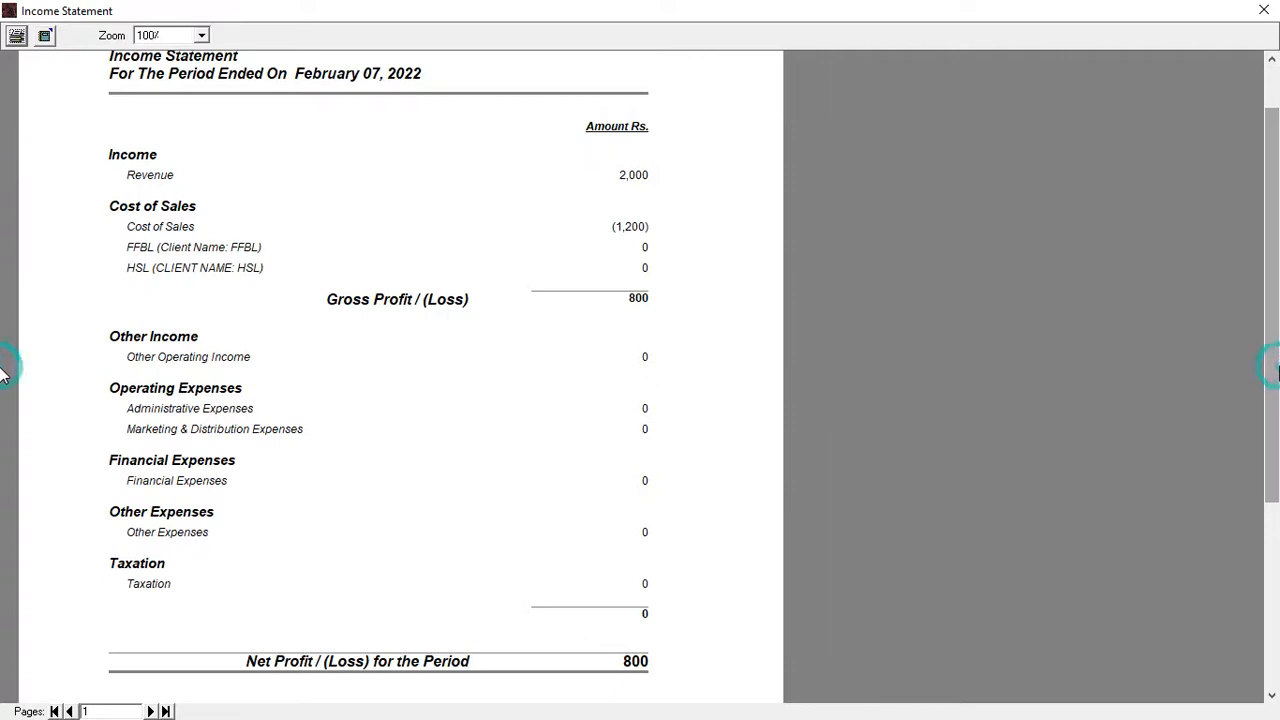
pyautogui.scroll(1, 3, 368)
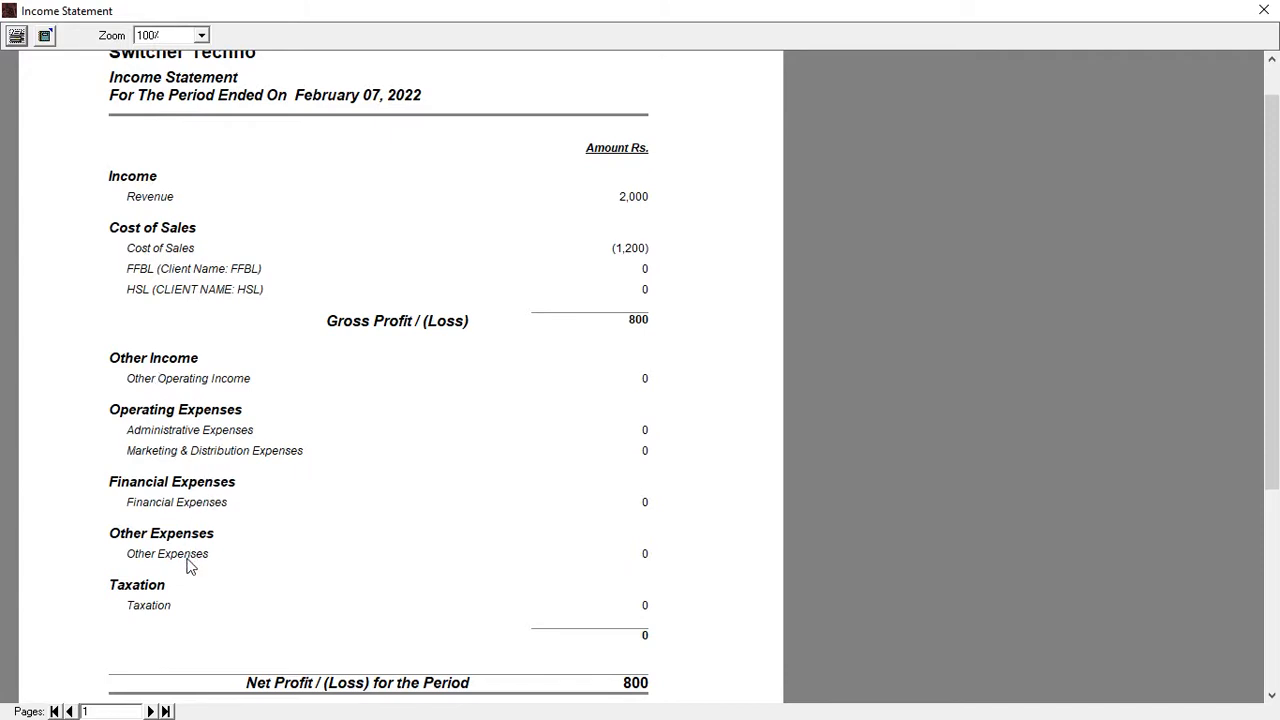
pyautogui.scroll(1, 1272, 389)
pyautogui.click(1263, 10)
pyautogui.click(868, 204)
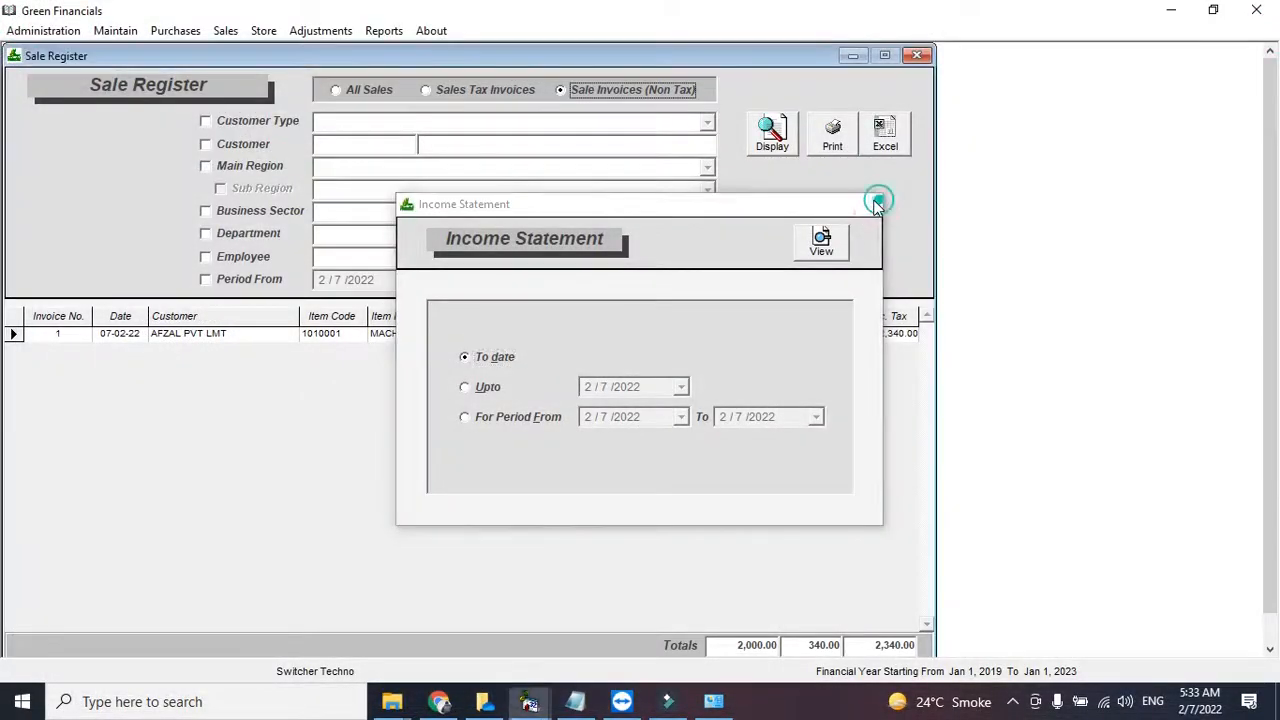
pyautogui.click(384, 31)
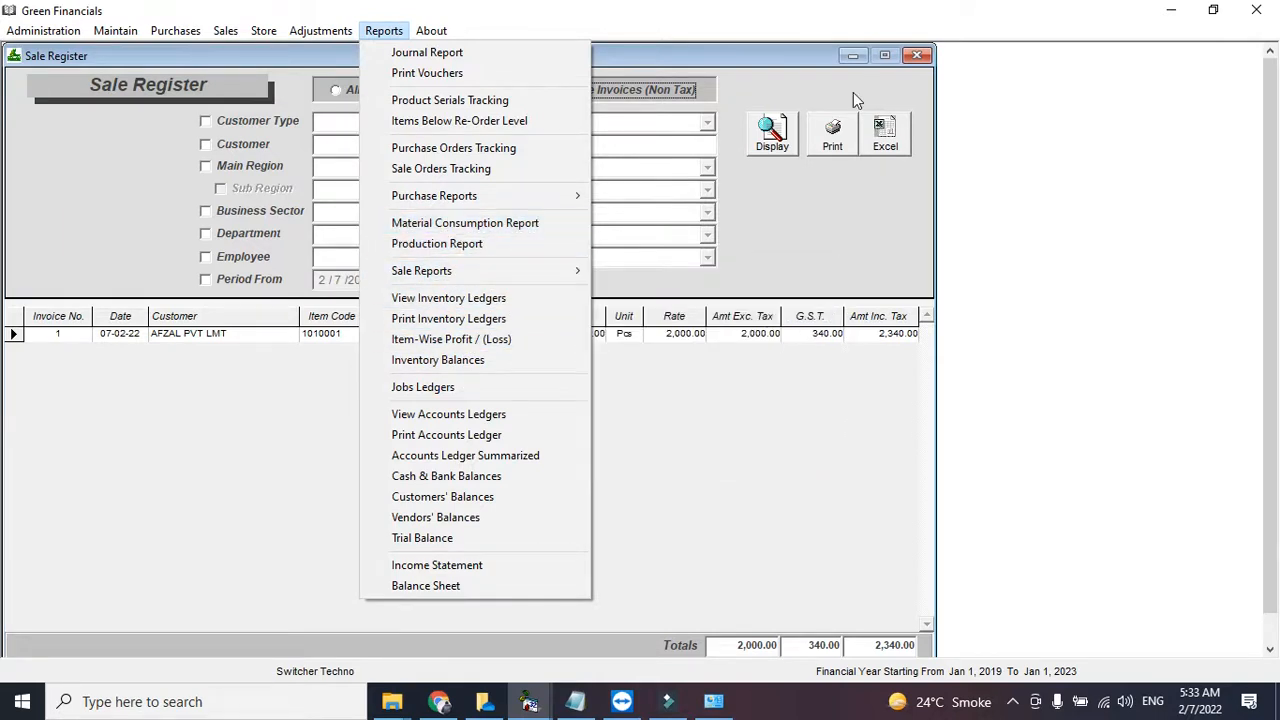
# - Close the Sale Register to reach the main menu and show the hidden tray icons
pyautogui.click(917, 55)
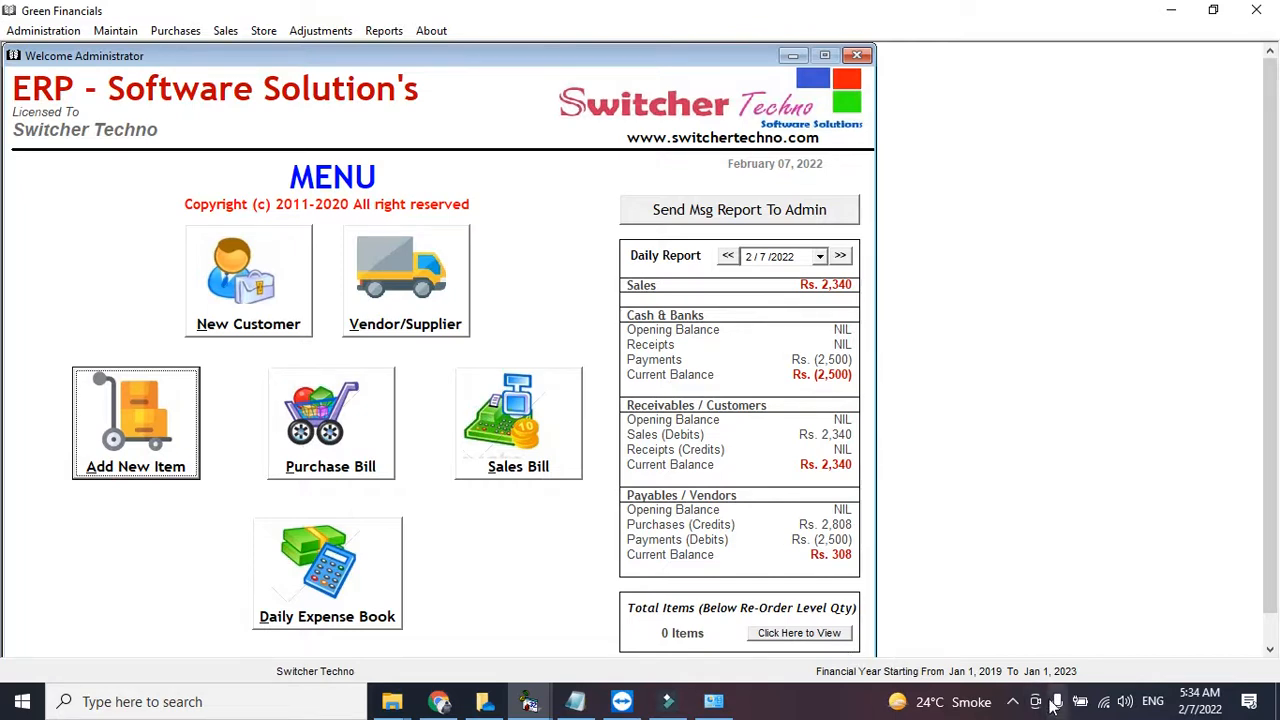
pyautogui.click(1011, 704)
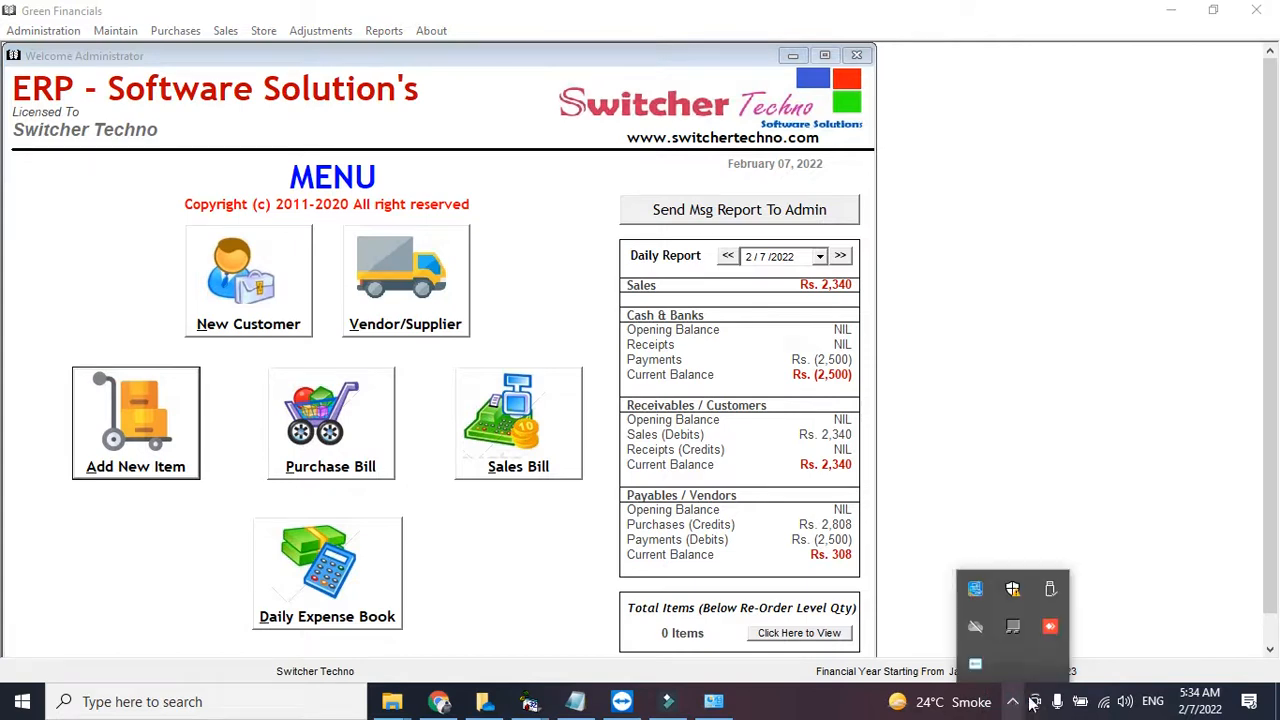